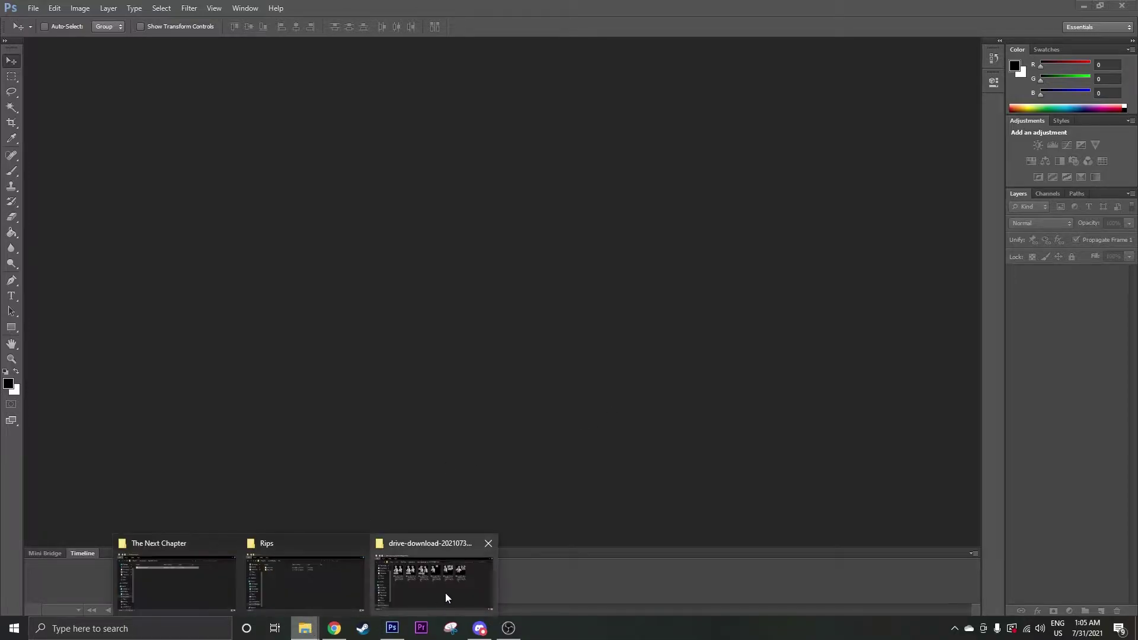
Open the sprite sheet bu_chr19_00_a_TexIdxEx-resources.assets-2480 from the drive-download folder as a document in Photoshop
click(447, 590)
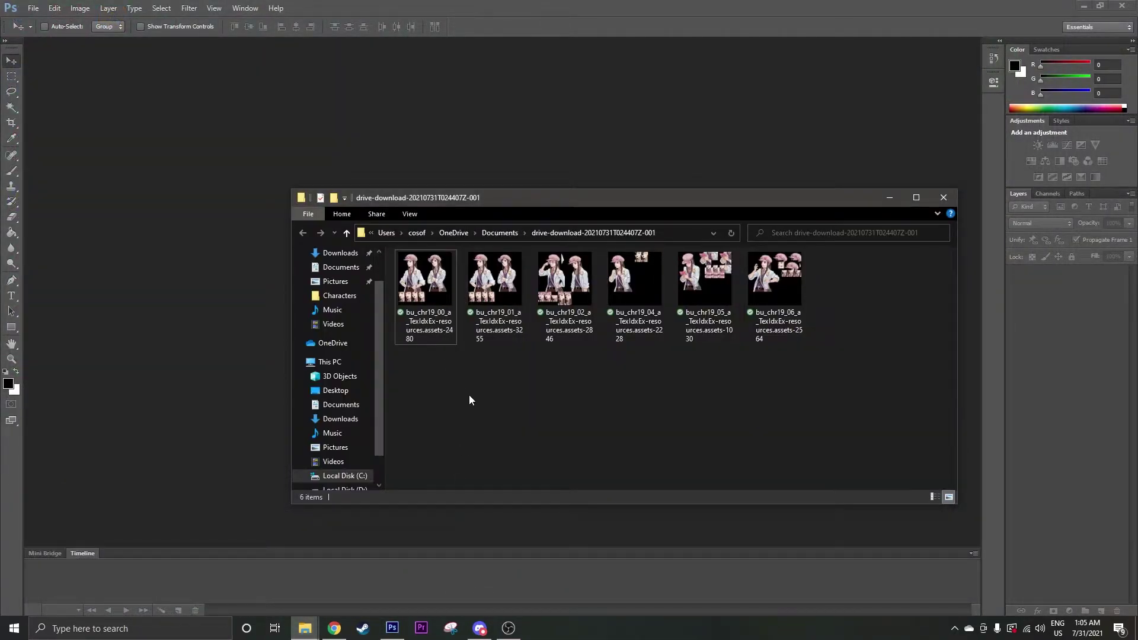
drag(437, 300, 181, 272)
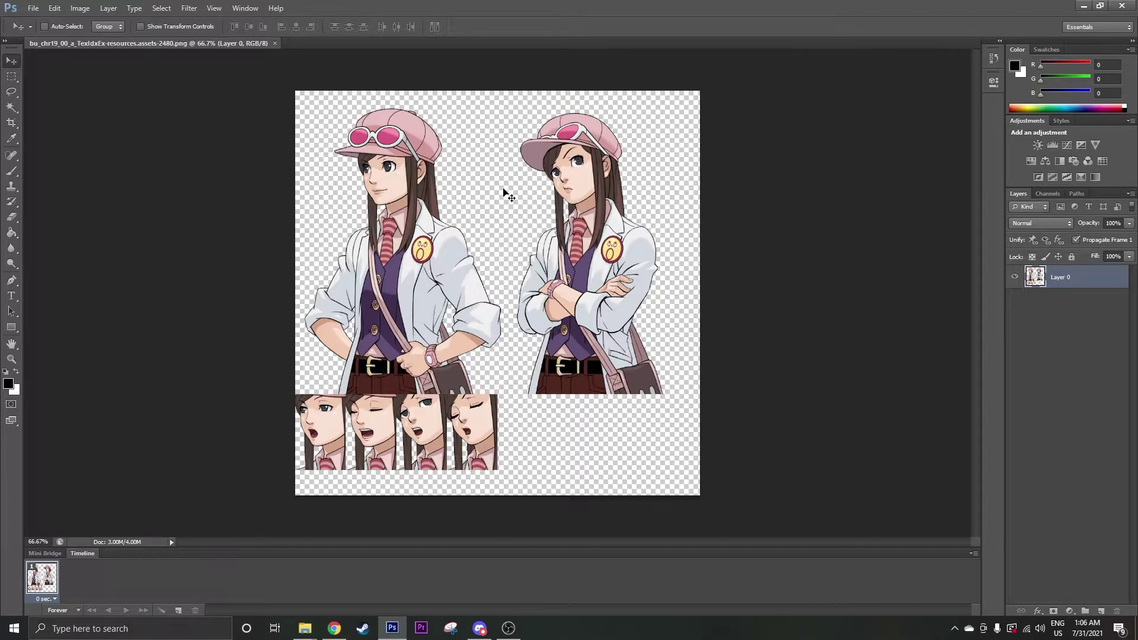
In File Explorer, open the characters folder inside the base folder of The Next Chapter
mouse_move(305, 629)
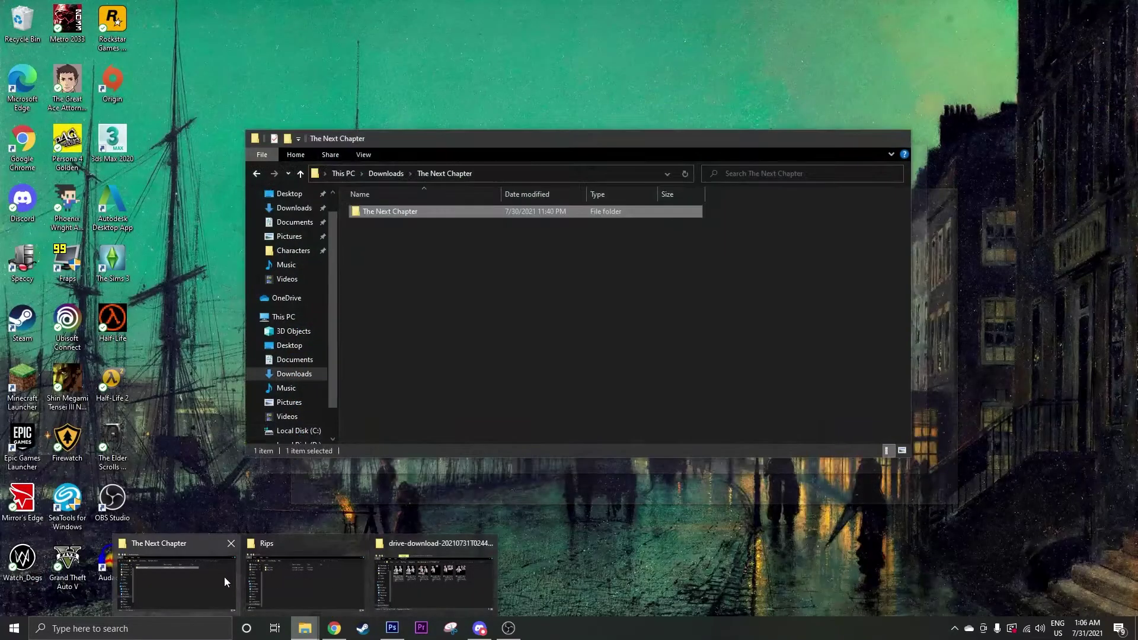
click(224, 578)
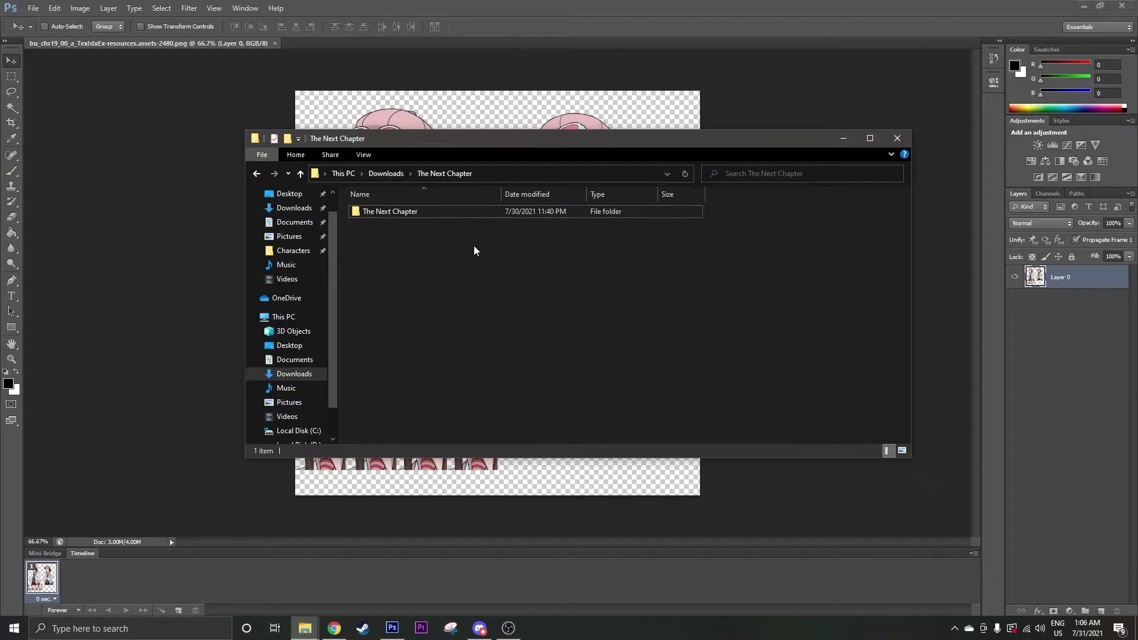
double_click(415, 215)
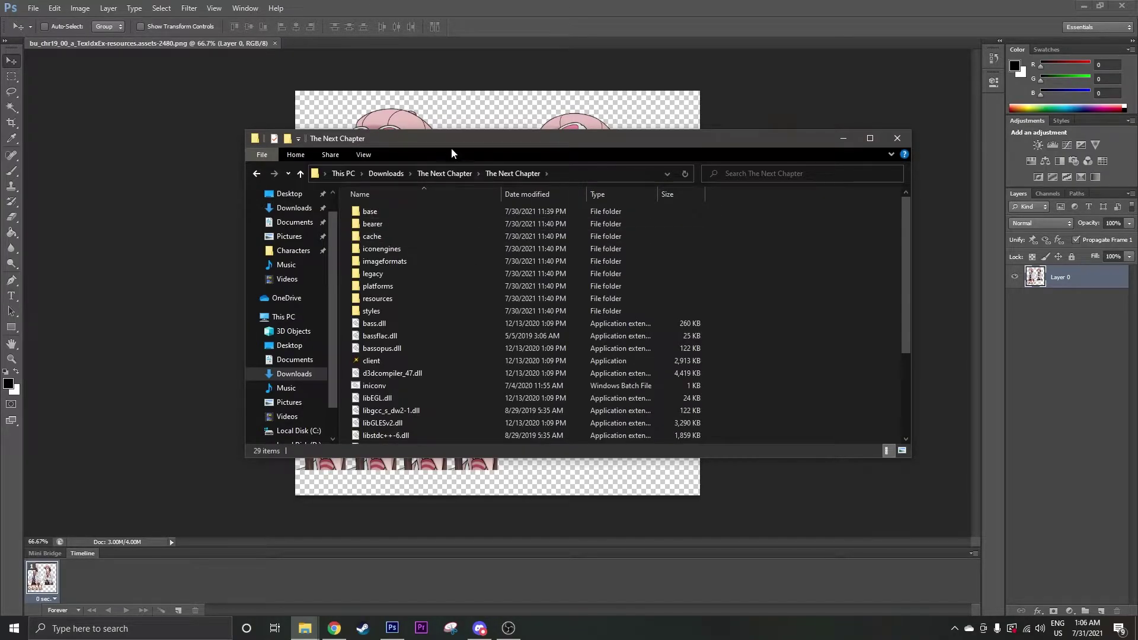
drag(440, 130, 423, 86)
double_click(417, 161)
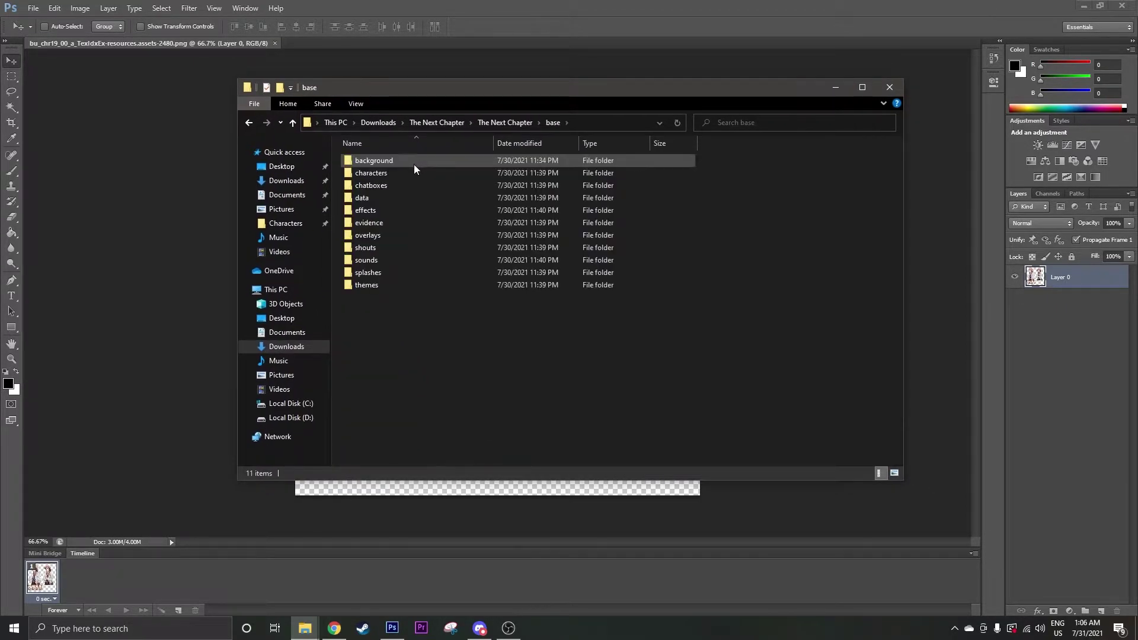
double_click(407, 172)
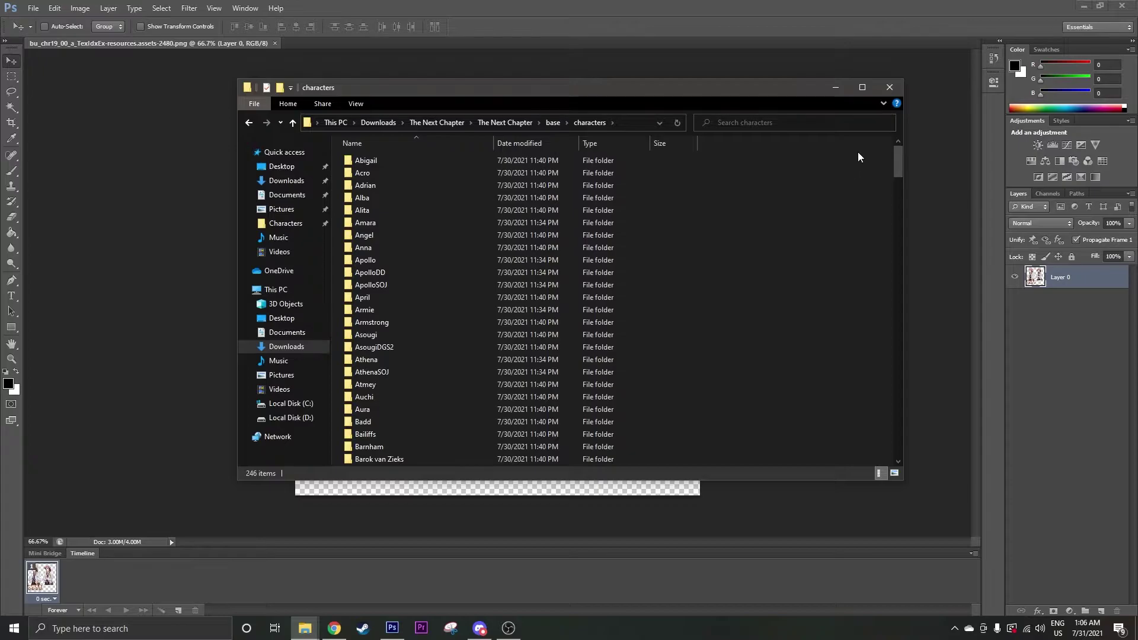
Look into the Ema folder and Abigail's sprites folder, and return to the characters folder
drag(898, 158, 907, 232)
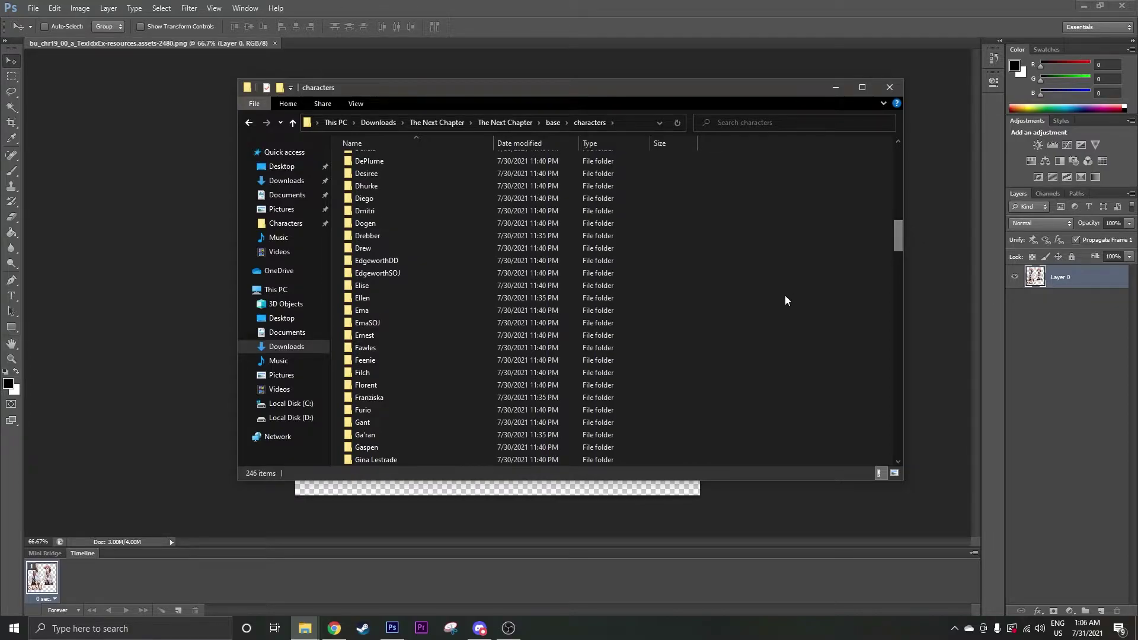
double_click(532, 316)
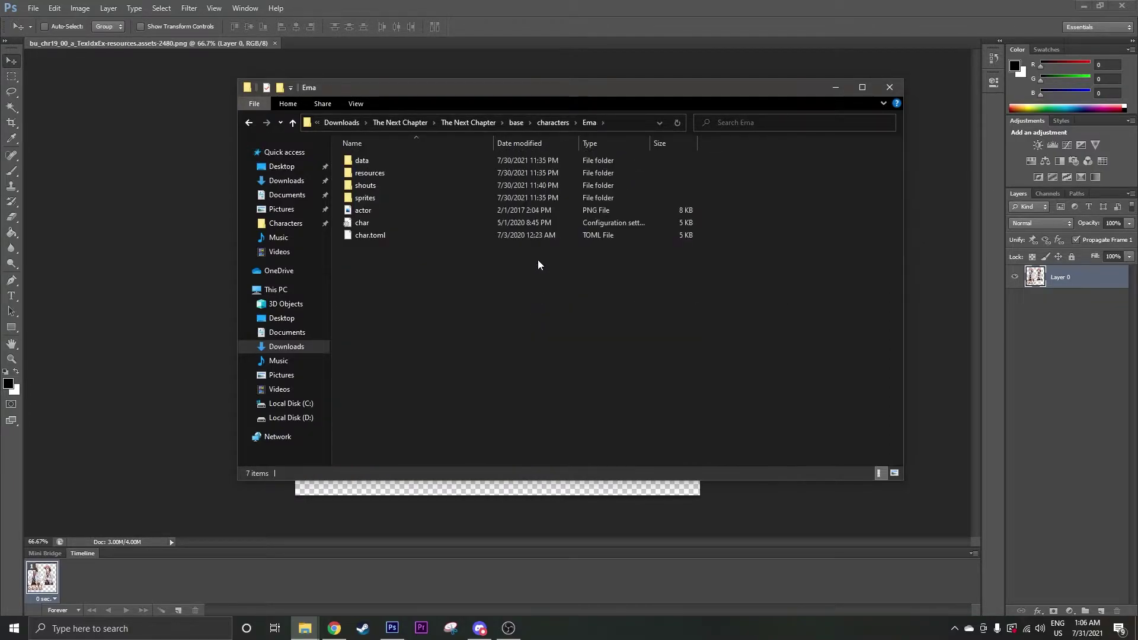
click(556, 127)
scroll(528, 225, up, 6)
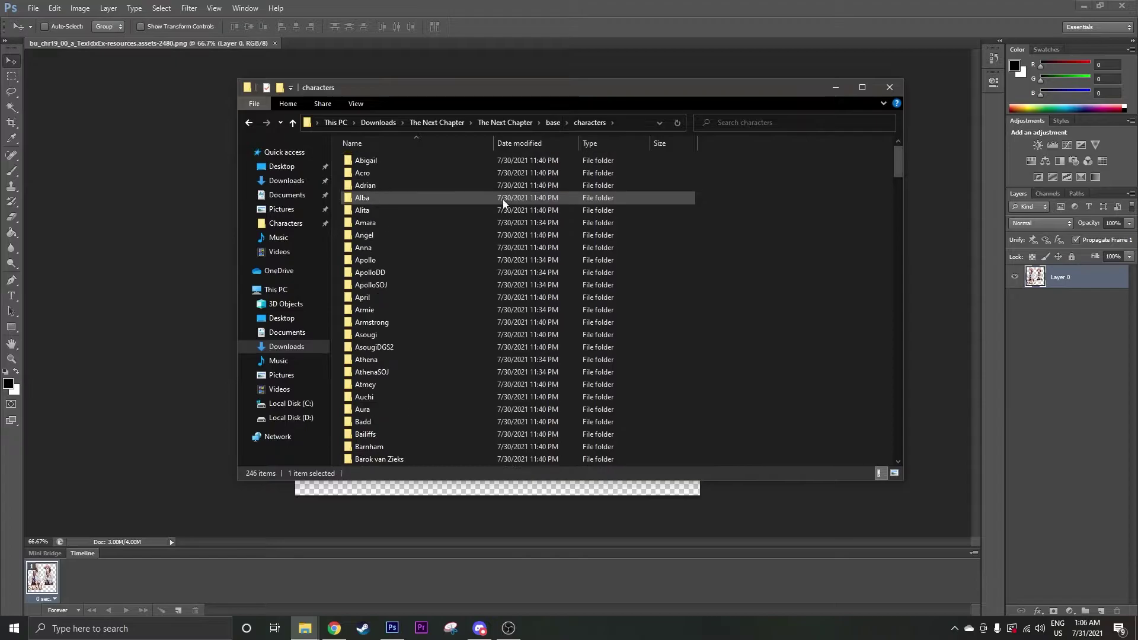
double_click(418, 165)
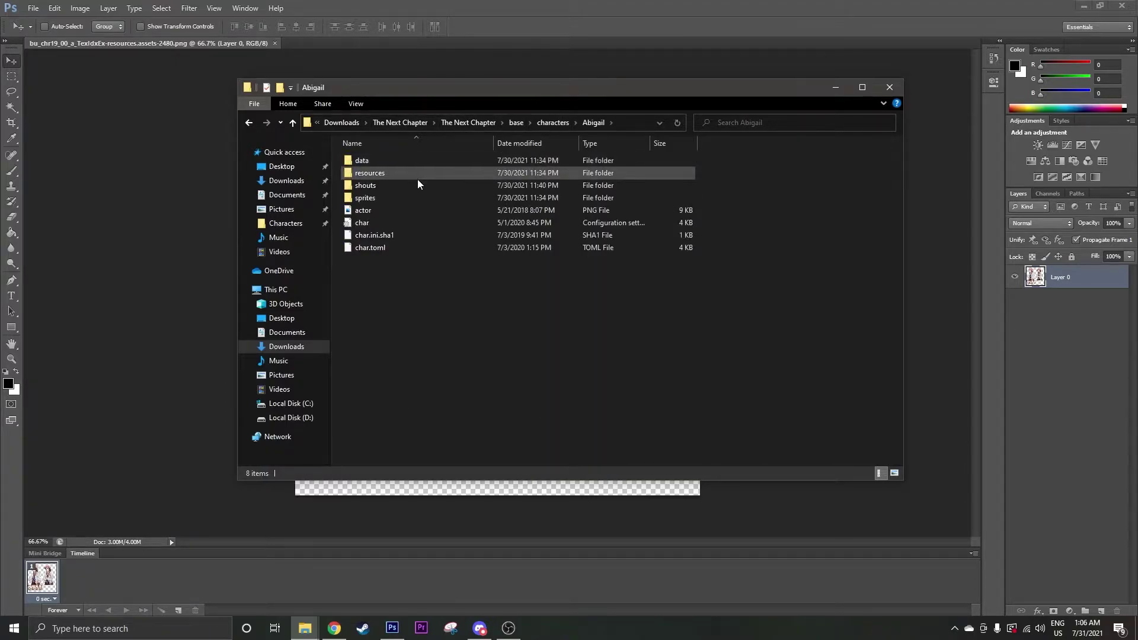
double_click(413, 198)
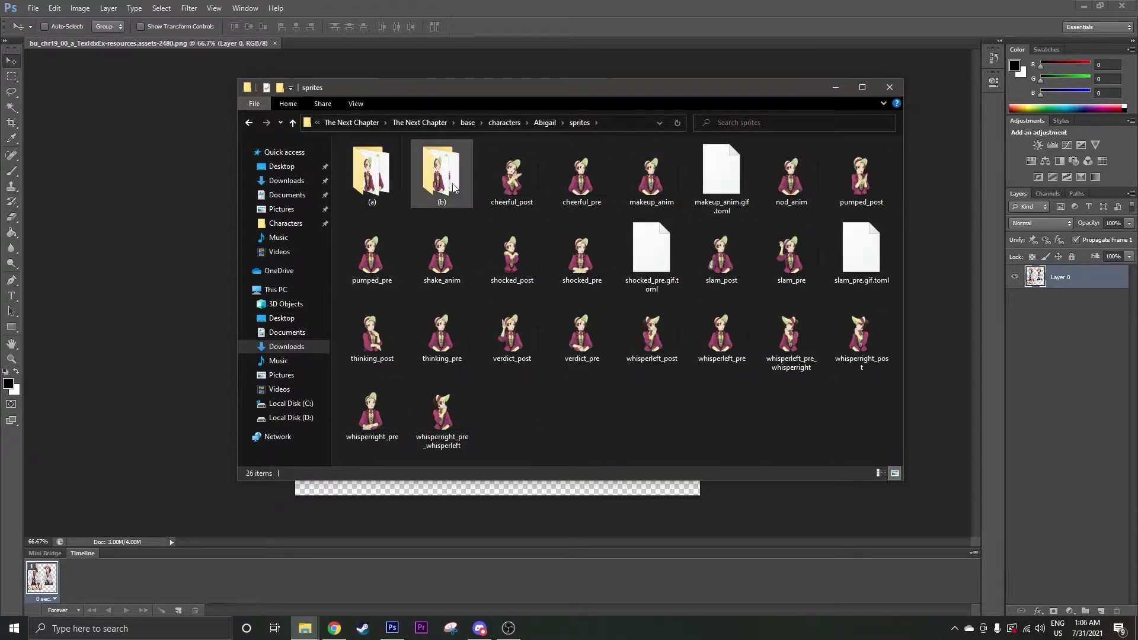
click(503, 122)
Open Ema's teenager folder inside the (a) subfolder of her sprites
scroll(478, 197, down, 12)
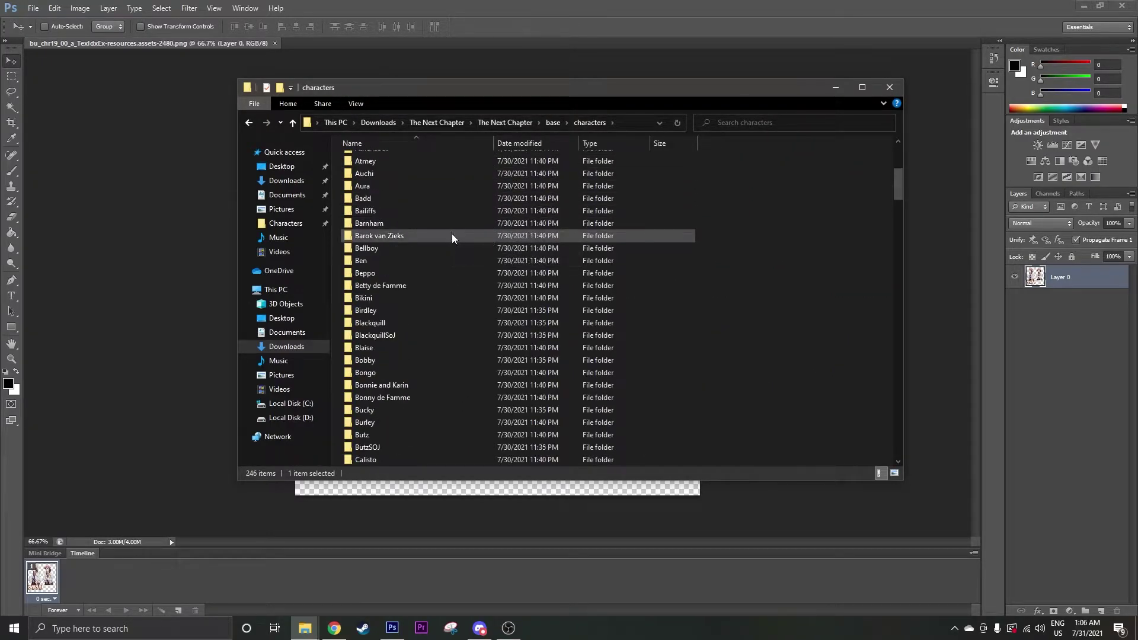
scroll(425, 278, down, 7)
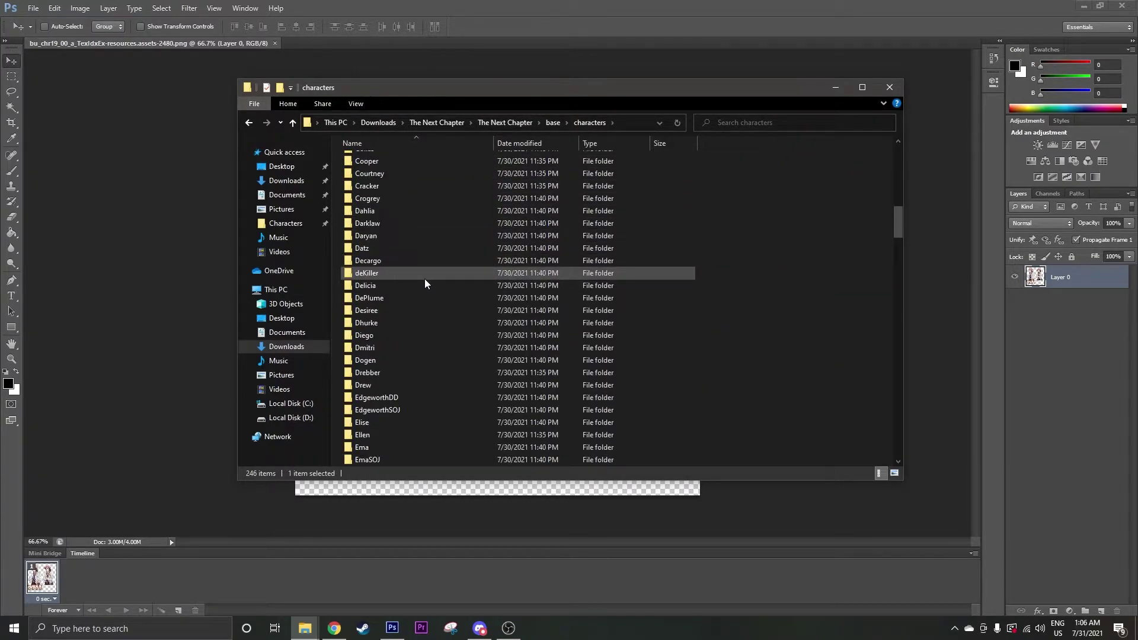
double_click(417, 336)
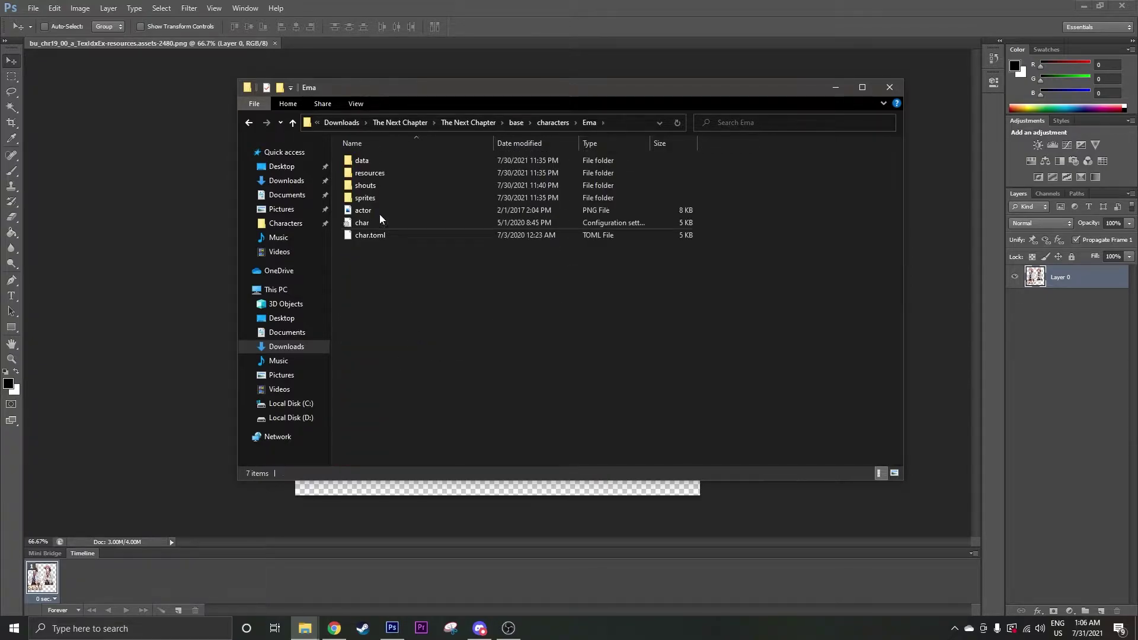
double_click(396, 196)
double_click(399, 162)
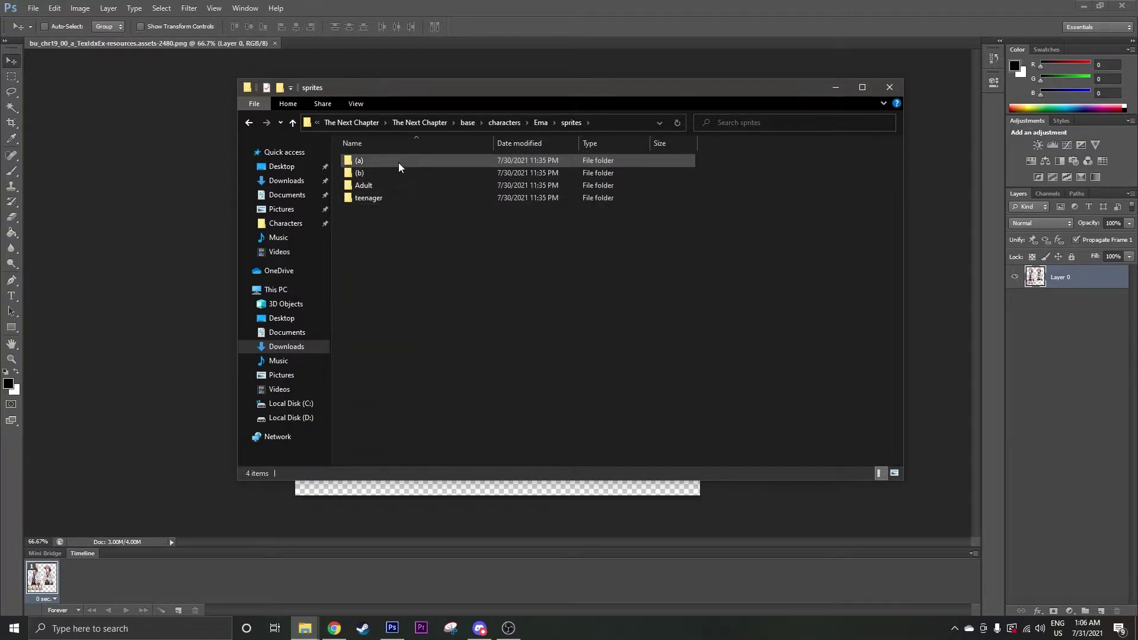
double_click(392, 200)
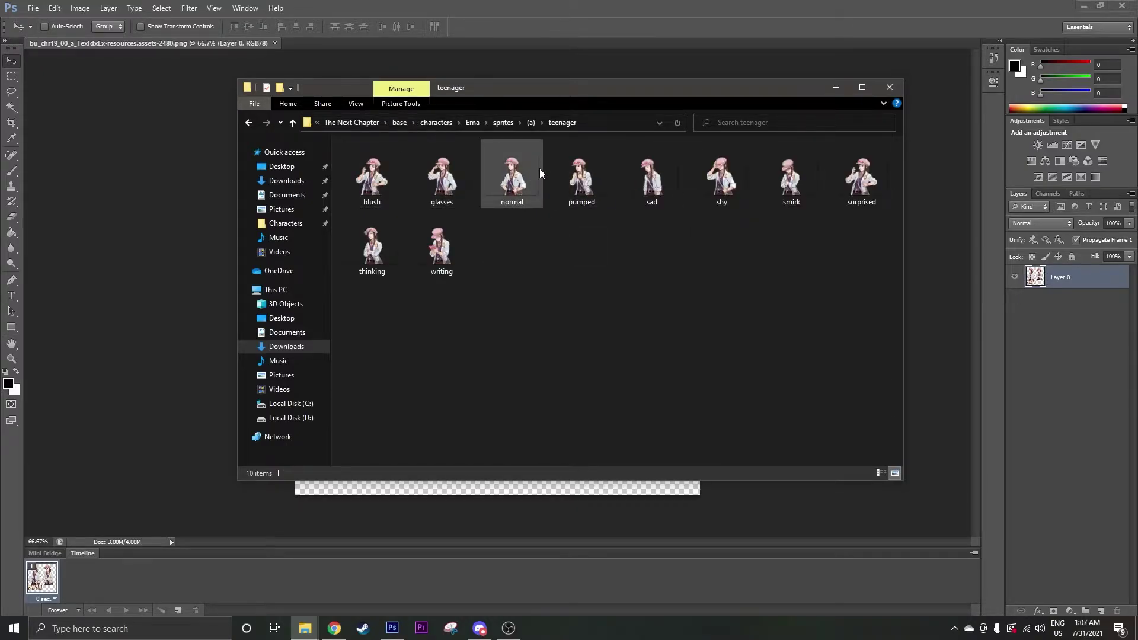
click(513, 188)
mouse_move(513, 189)
mouse_down()
mouse_move(481, 71)
mouse_move(503, 177)
mouse_up()
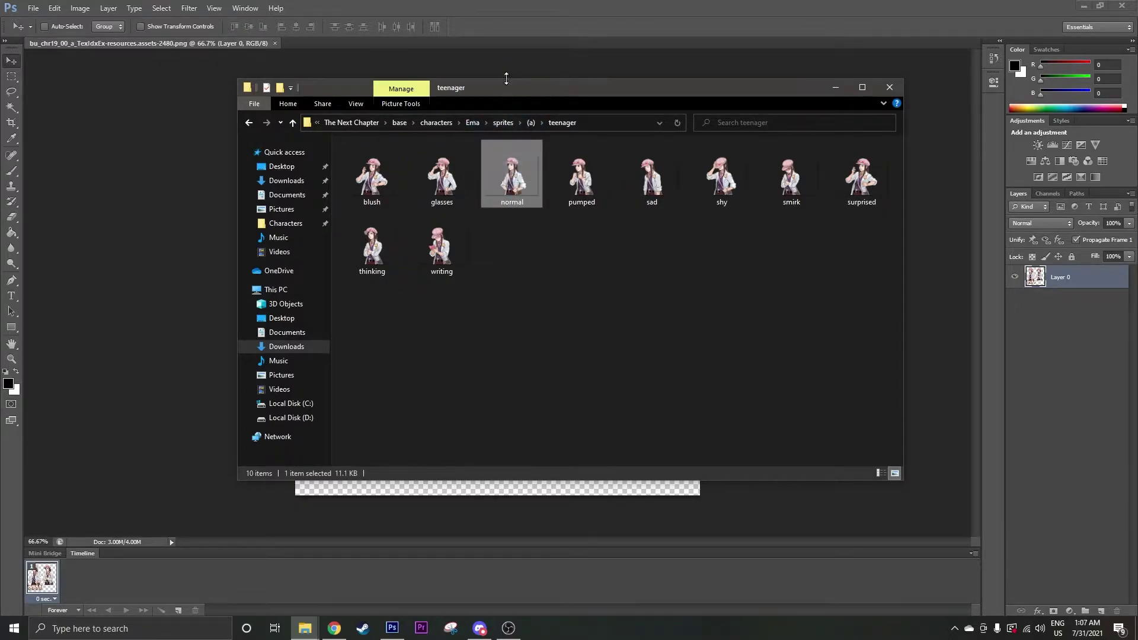
drag(510, 85, 852, 149)
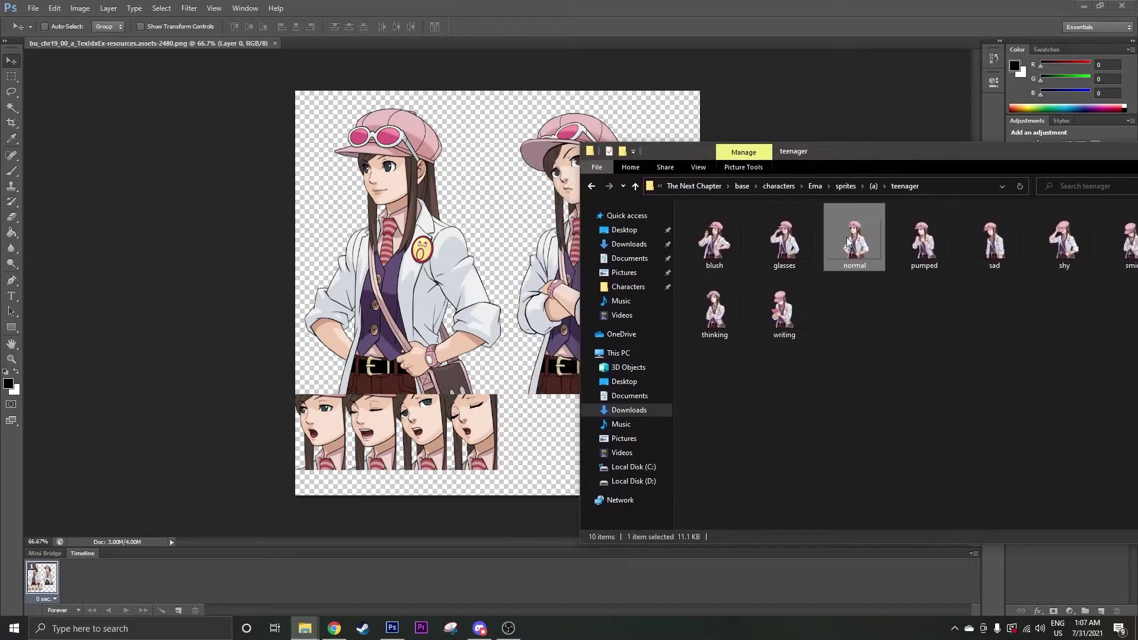
drag(852, 246, 303, 46)
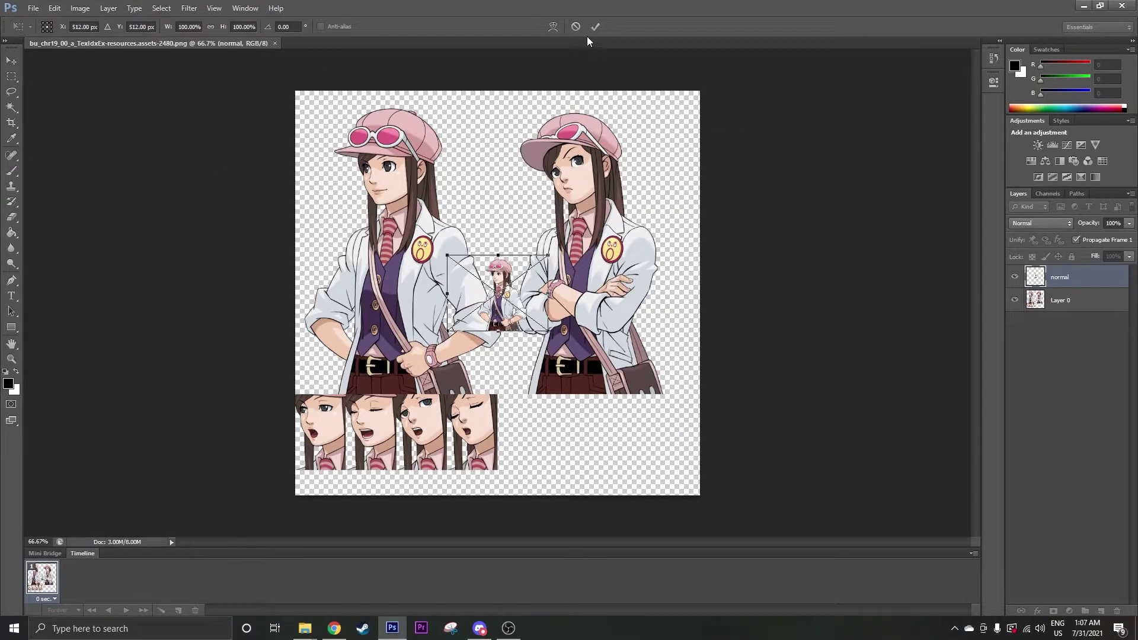
click(576, 26)
Open the normal sprite from Ema's teenager folder as a separate document in Photoshop
mouse_move(304, 629)
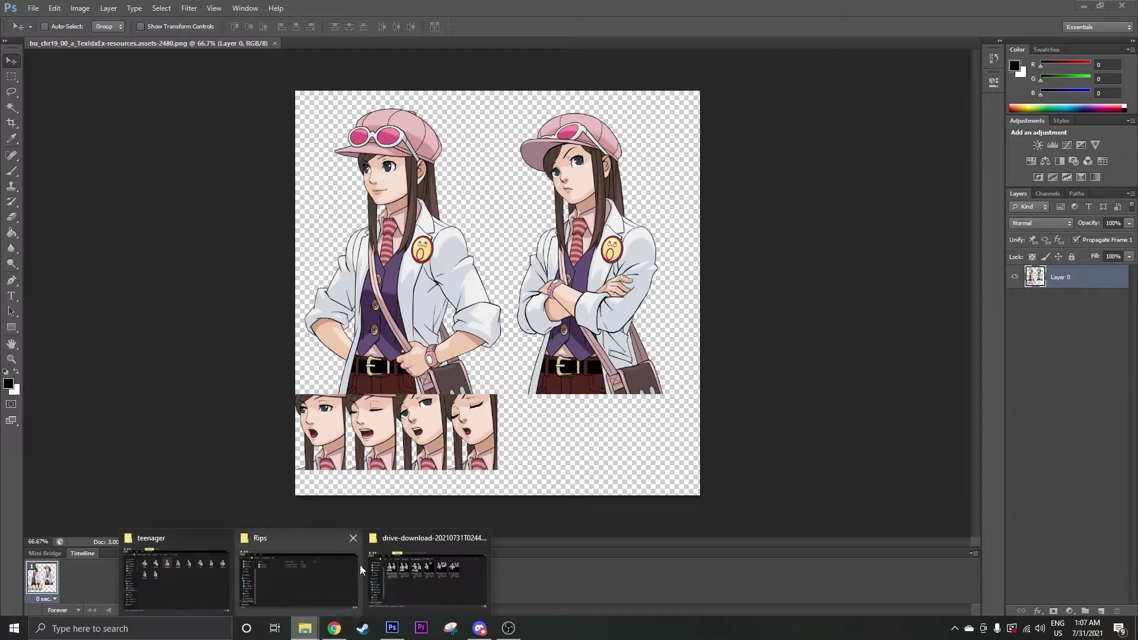
click(178, 580)
drag(842, 237, 486, 45)
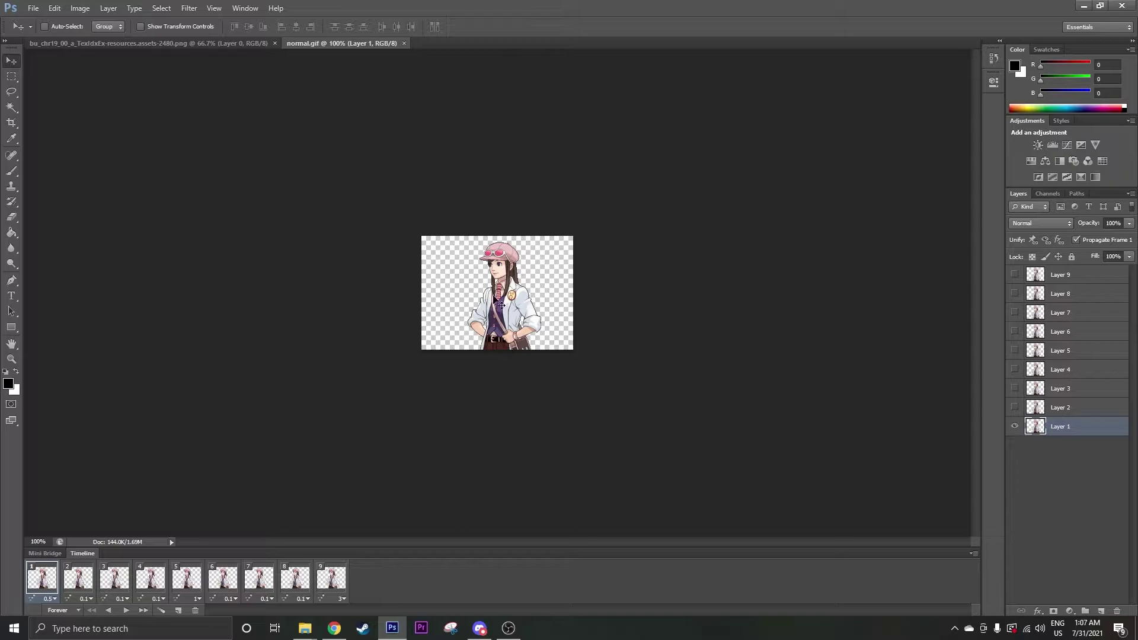
Resize normal.gif to a height of 768 pixels with proportions constrained, using Nearest Neighbor (preserve hard edges) resampling
click(90, 7)
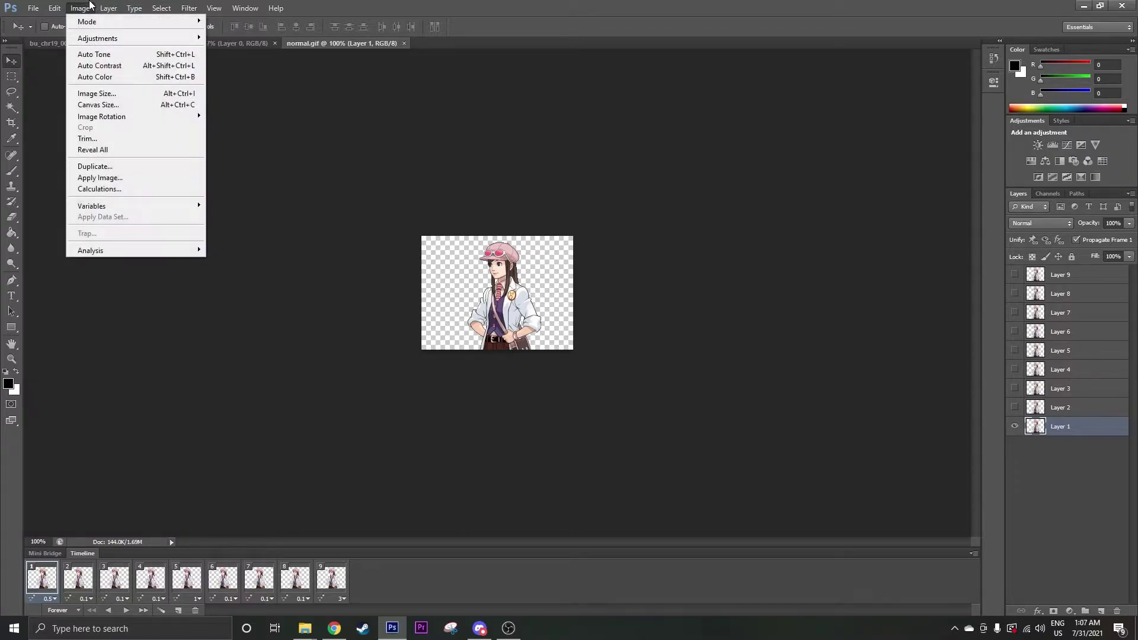
click(113, 95)
double_click(517, 195)
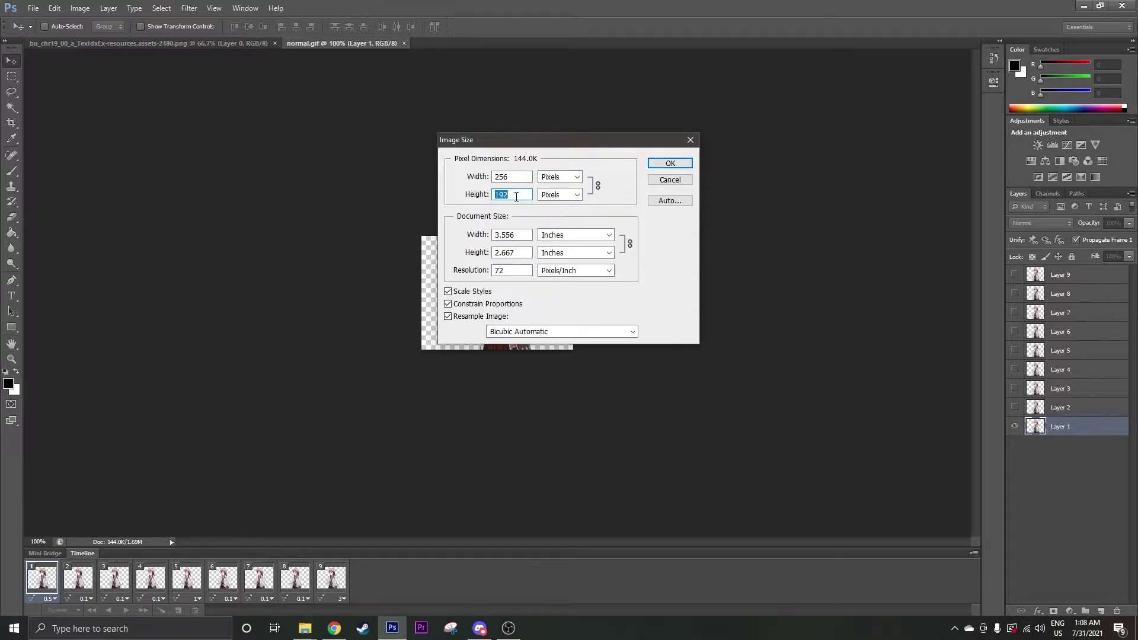
text(768)
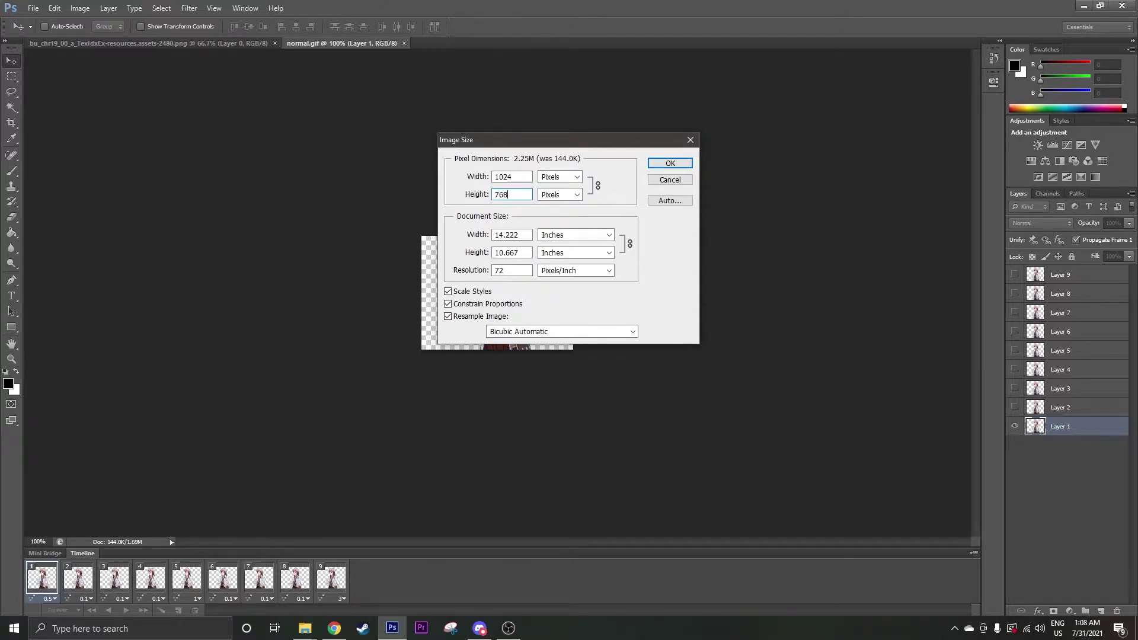
click(515, 333)
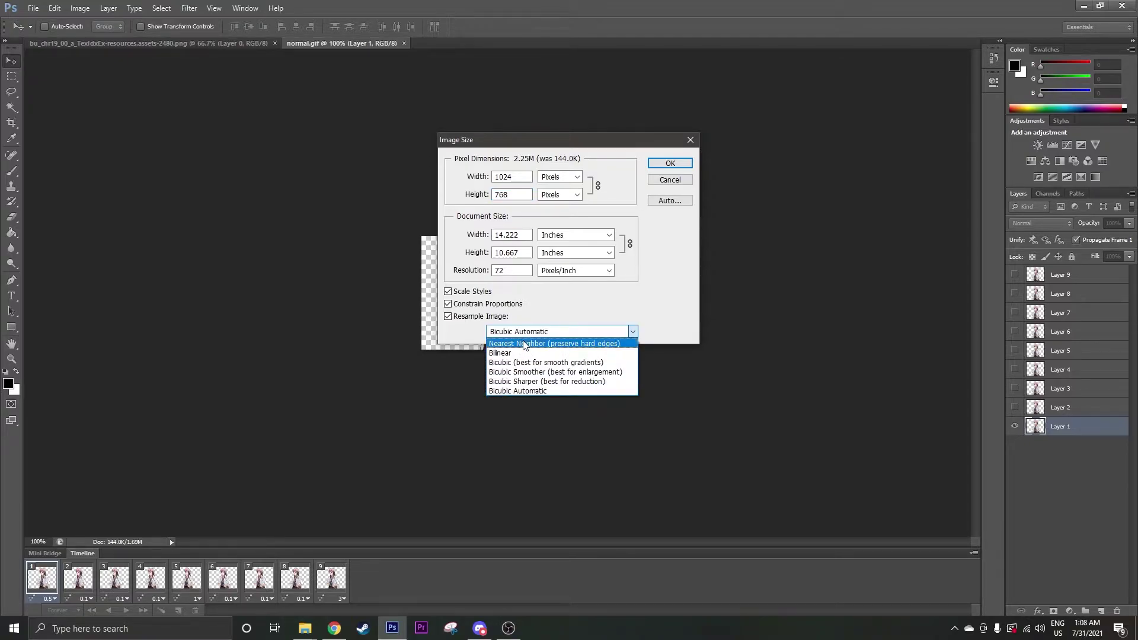
click(526, 344)
click(536, 333)
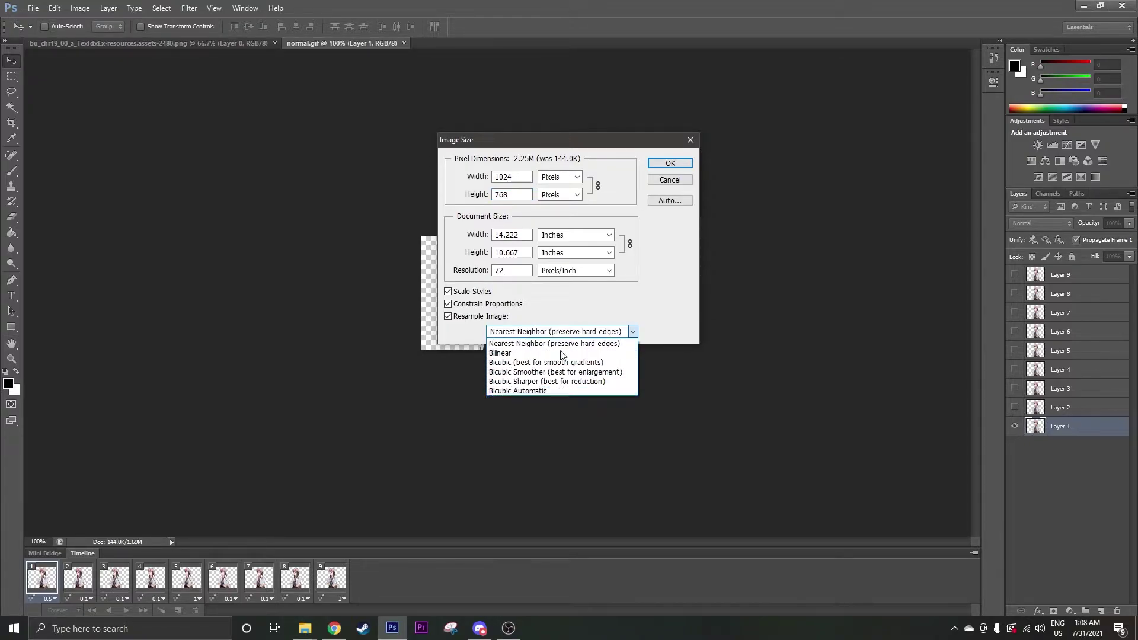
click(633, 331)
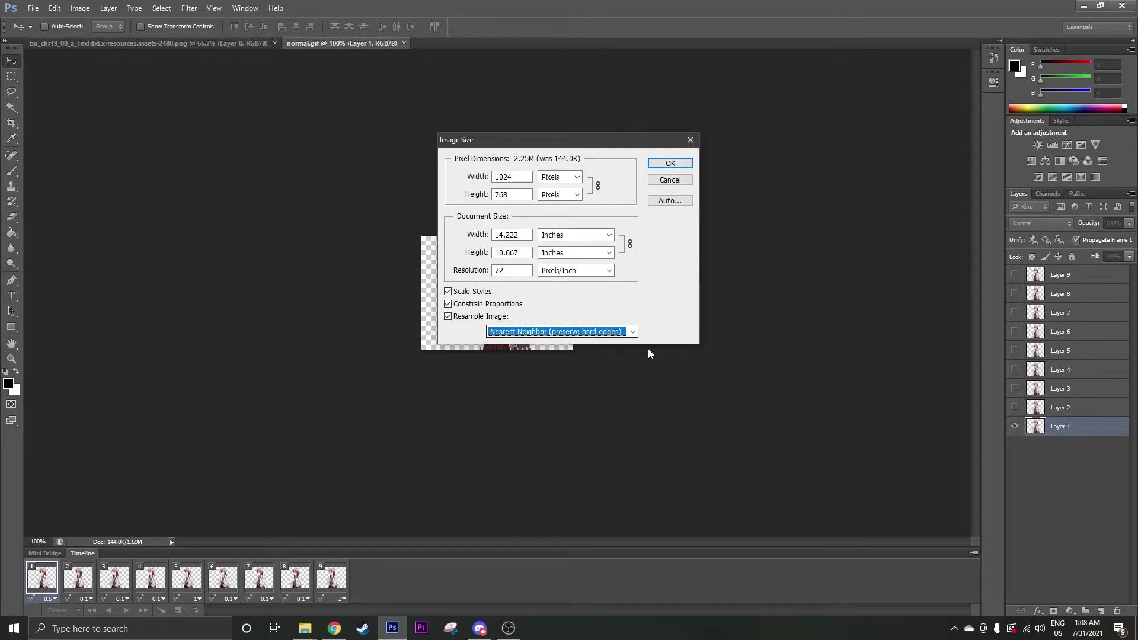
click(670, 163)
Widen the canvas of normal.gif to 1366 pixels, keeping the centre anchor
click(80, 8)
click(113, 104)
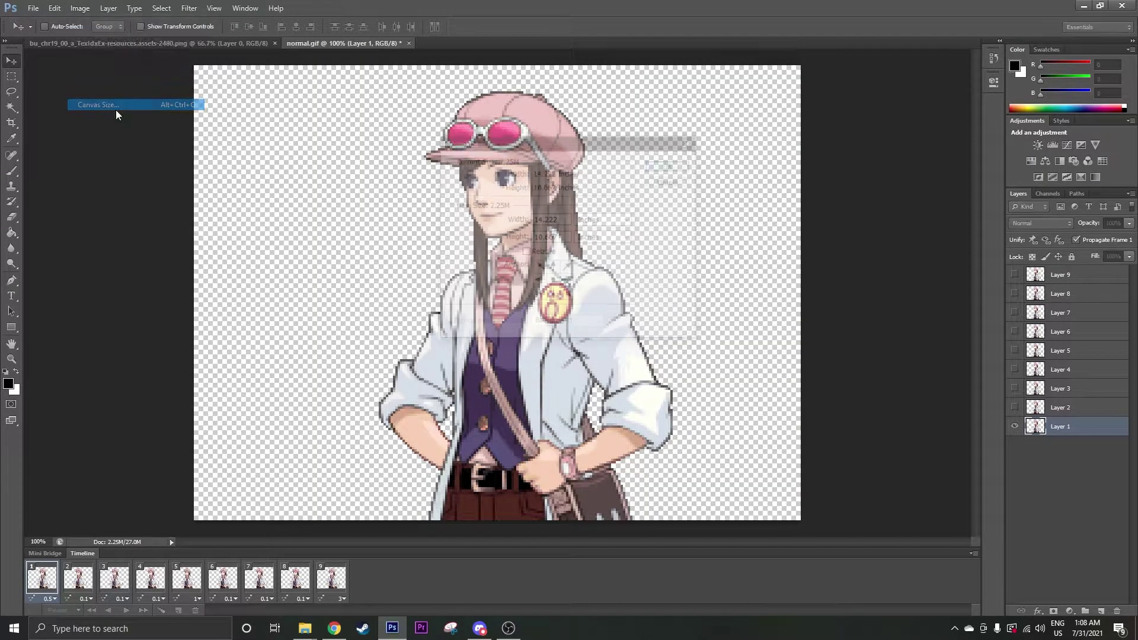
click(606, 230)
click(599, 241)
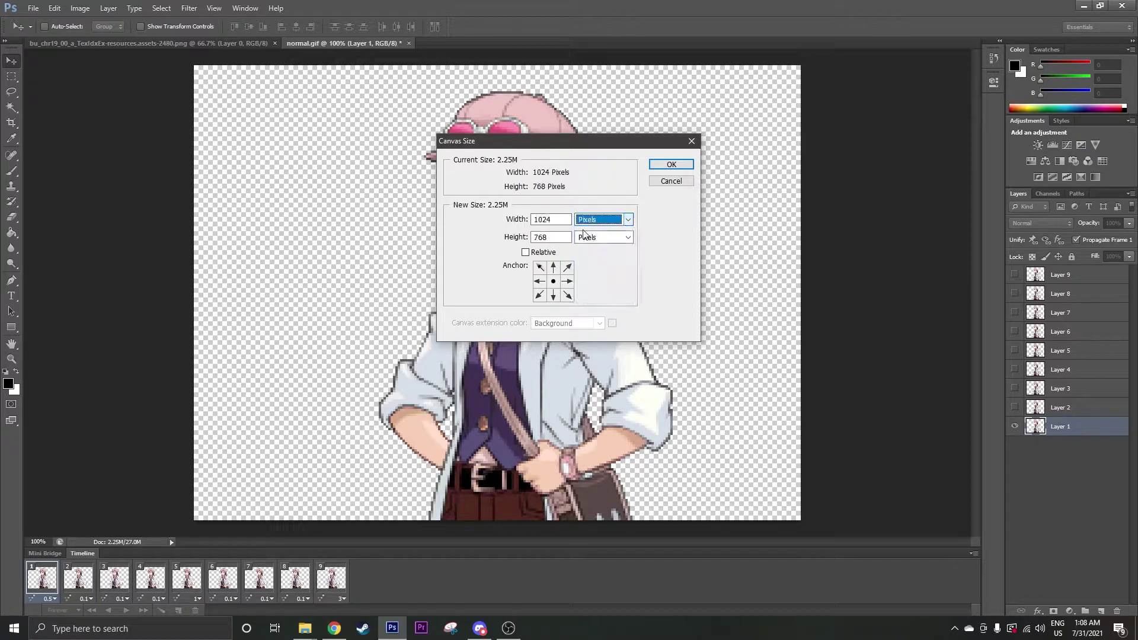
double_click(560, 218)
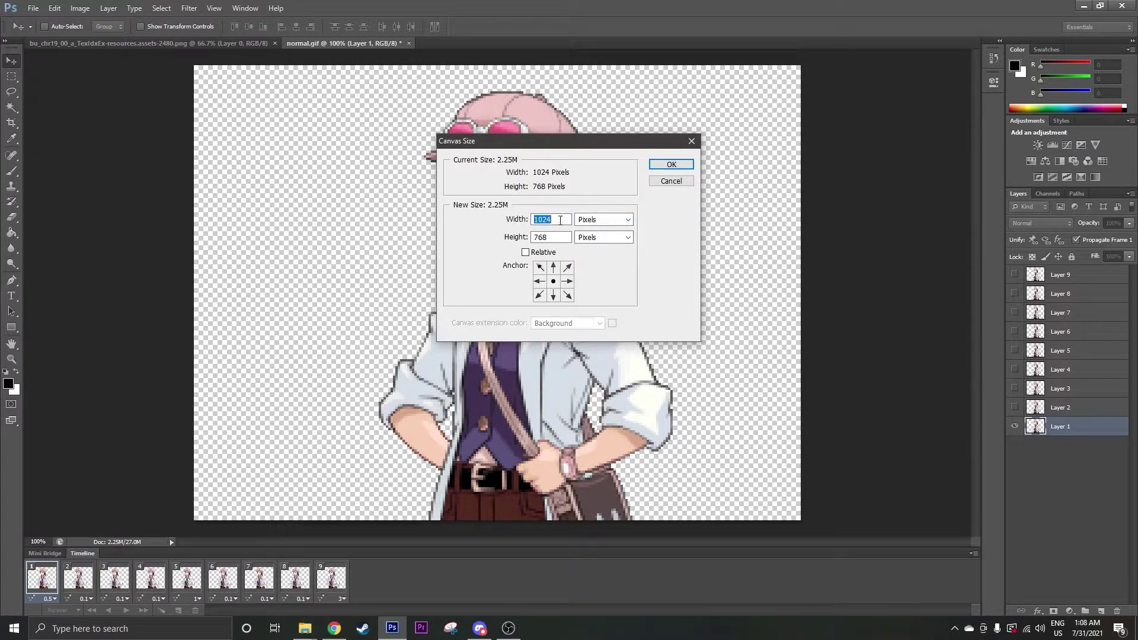
text(1)
text(366)
key(Return)
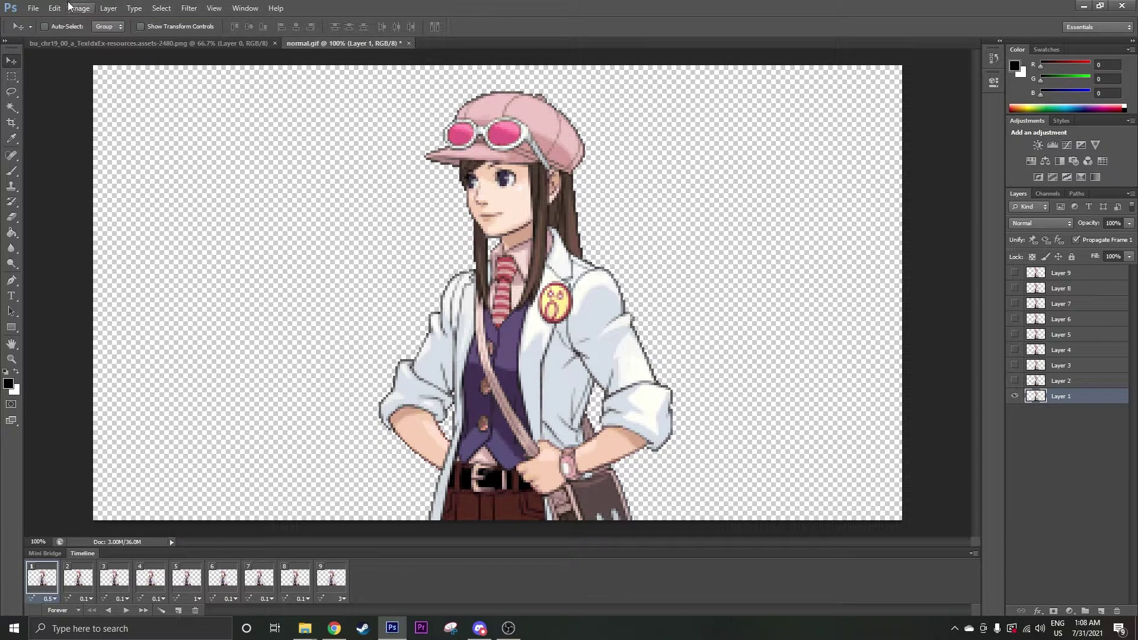
Create a new 1365 by 768 pixel document with a white background and place it ahead of normal.gif in the document order
click(38, 7)
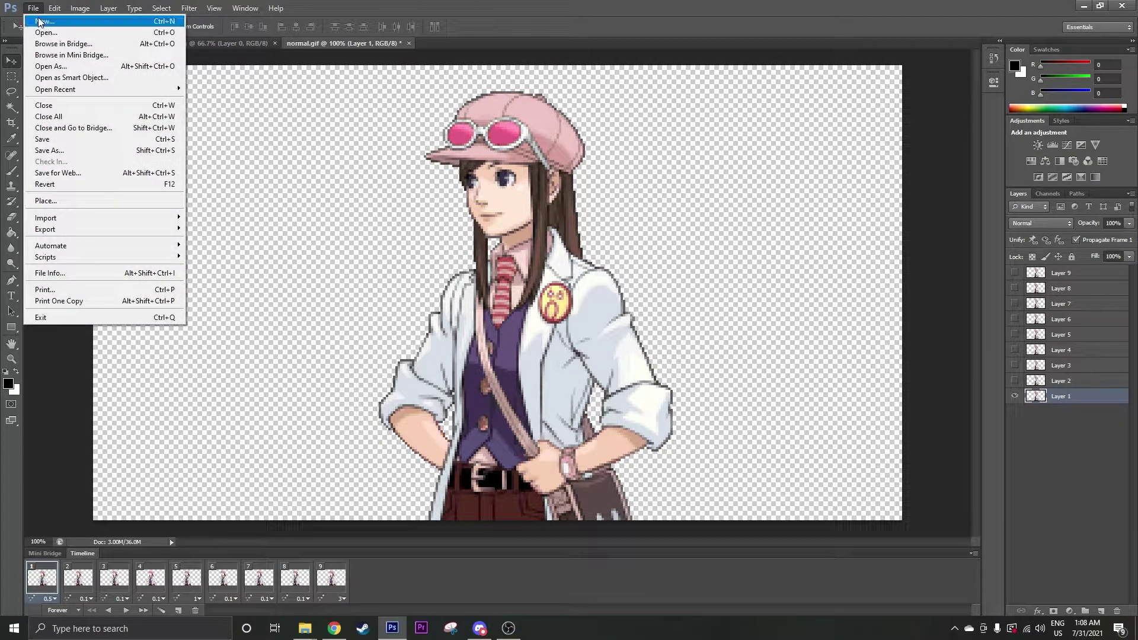
click(39, 22)
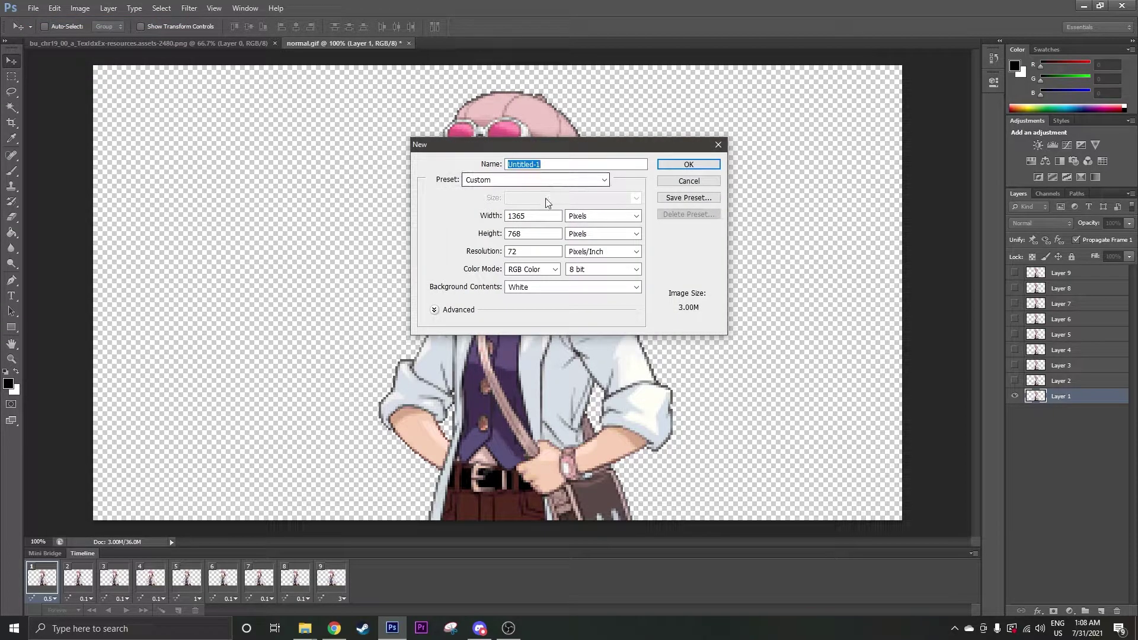
drag(487, 148, 470, 131)
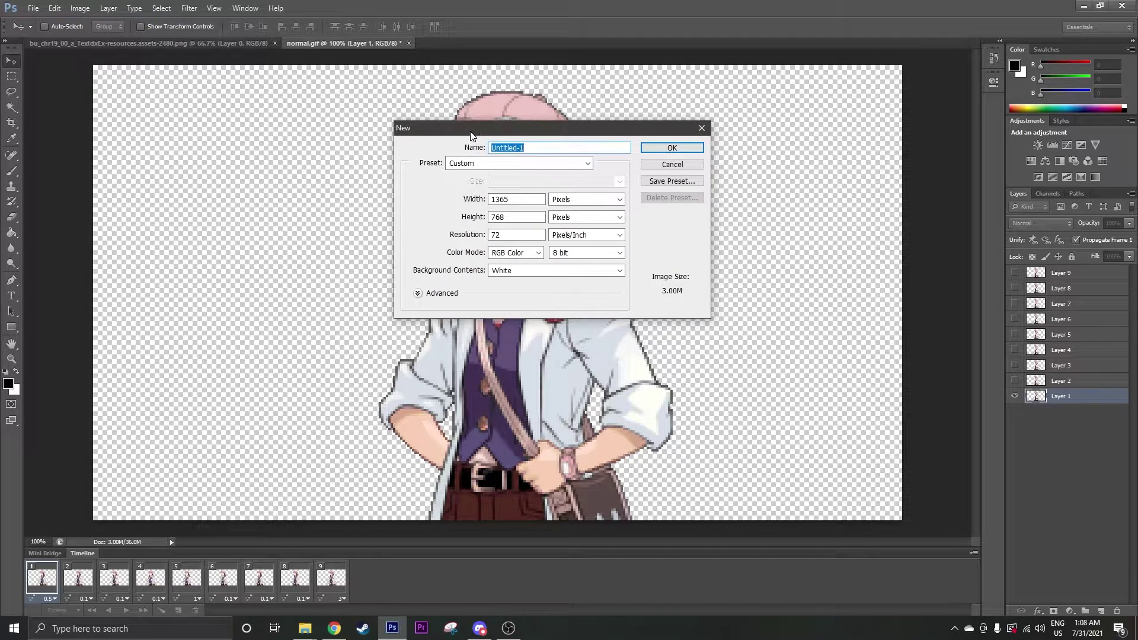
click(511, 198)
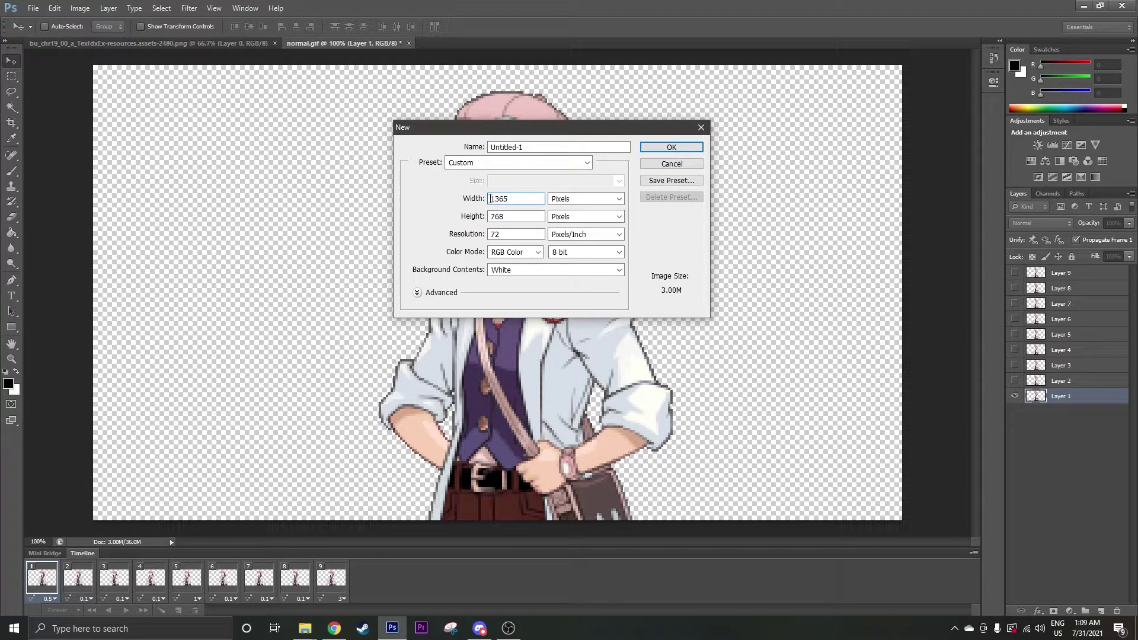
click(671, 147)
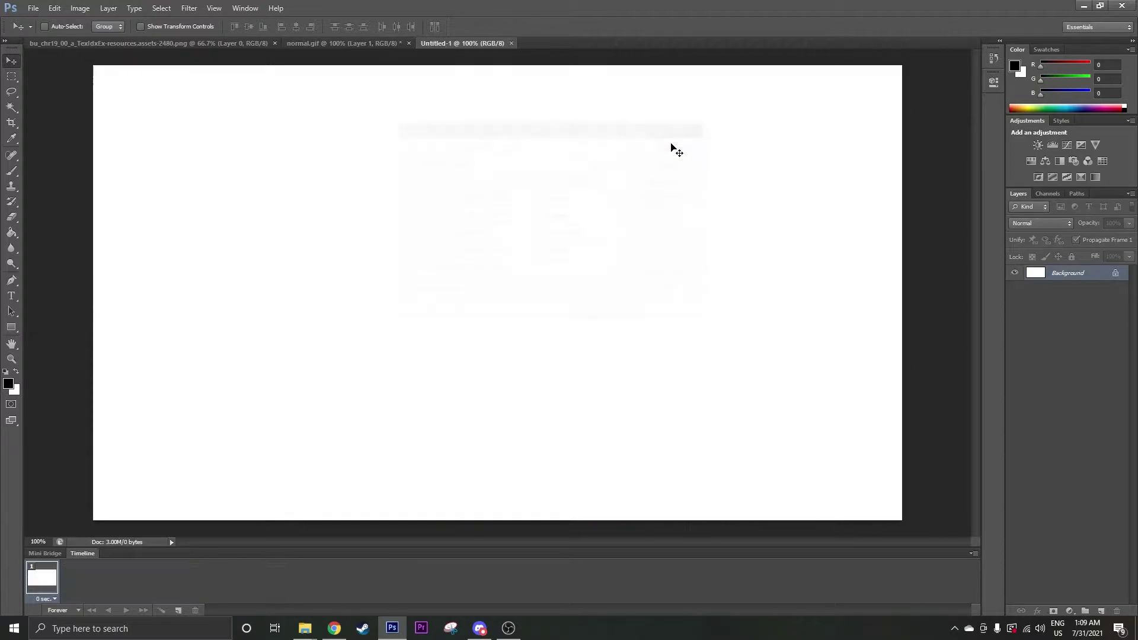
mouse_move(422, 41)
mouse_down()
mouse_move(293, 41)
mouse_move(440, 48)
mouse_up()
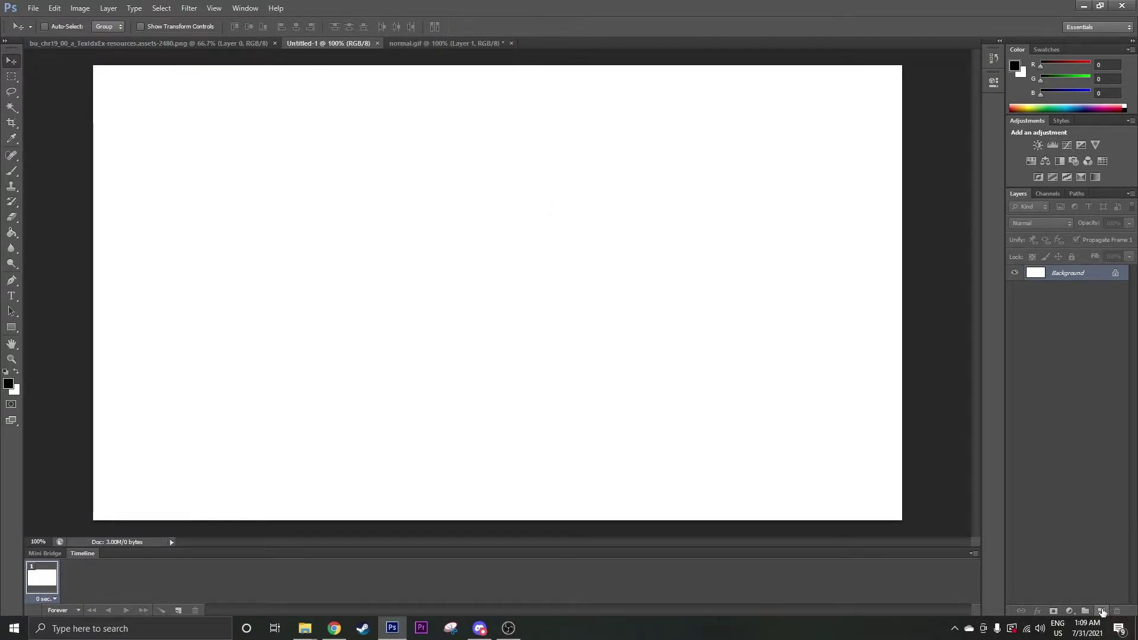
Add an empty layer to the new document and delete its Background layer
click(1101, 611)
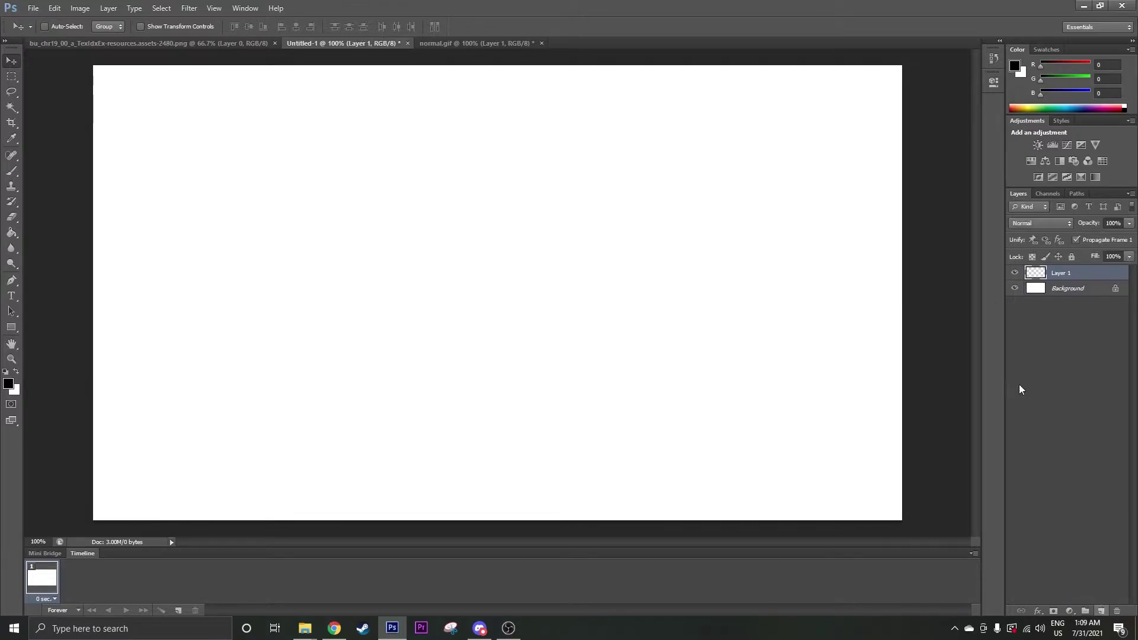
click(1047, 288)
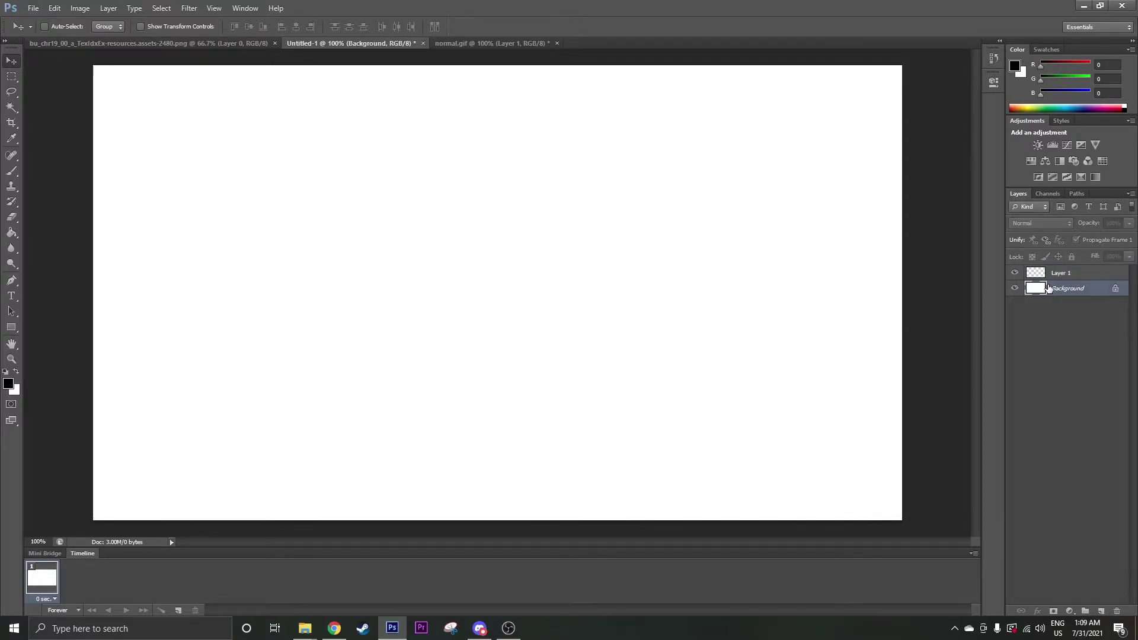
key(Delete)
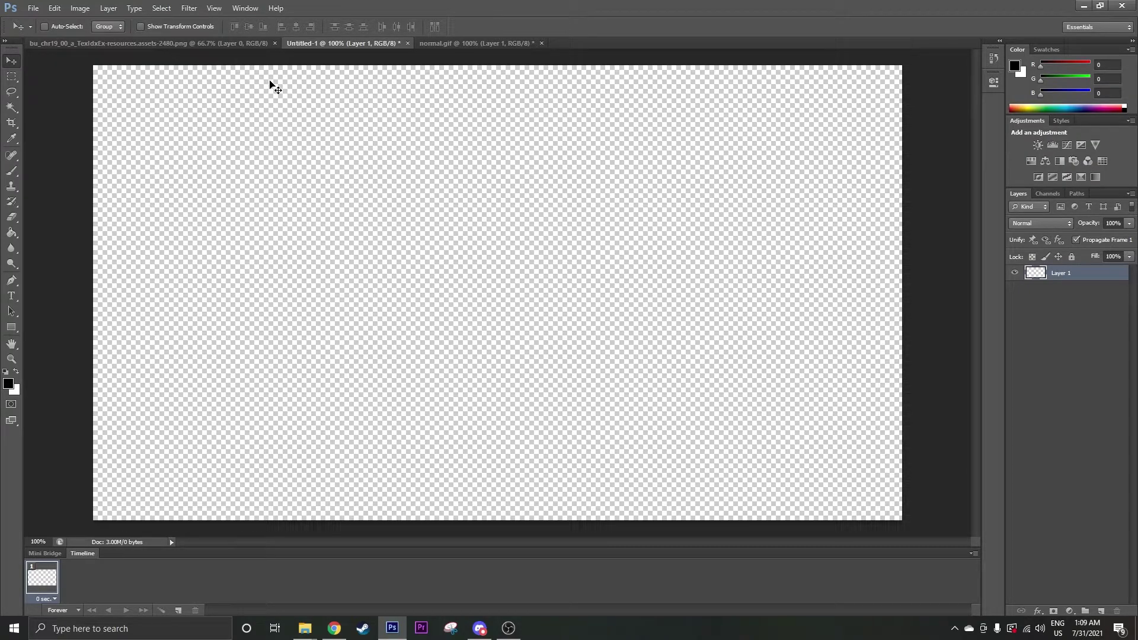
Fit the new document and normal.gif on screen and compare their canvases
key(z)
right_click(291, 107)
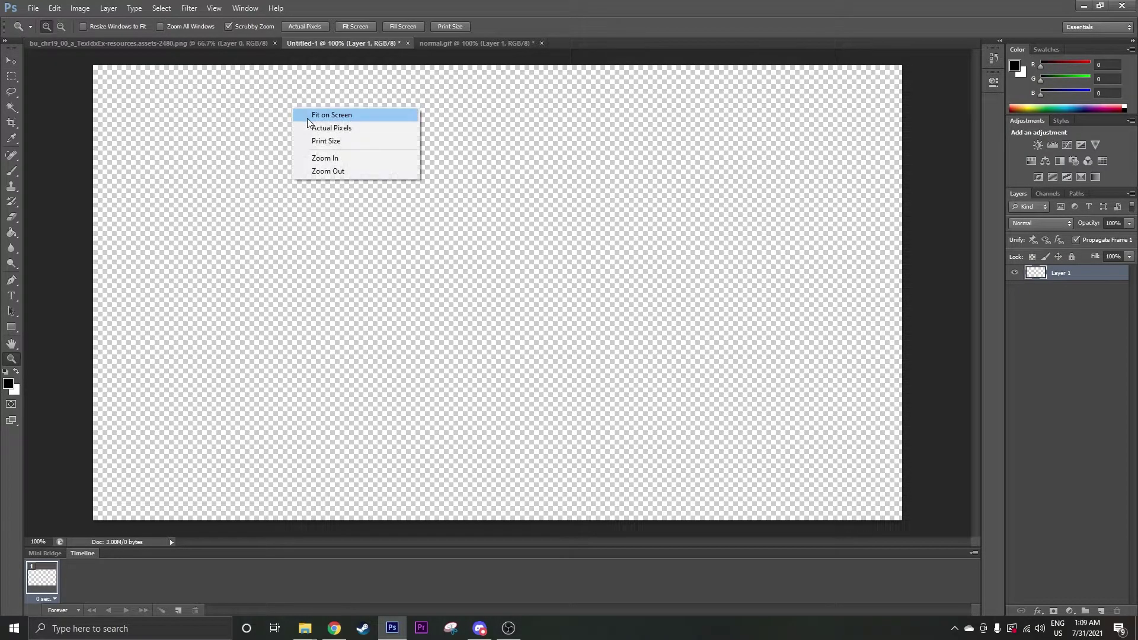
right_click(254, 180)
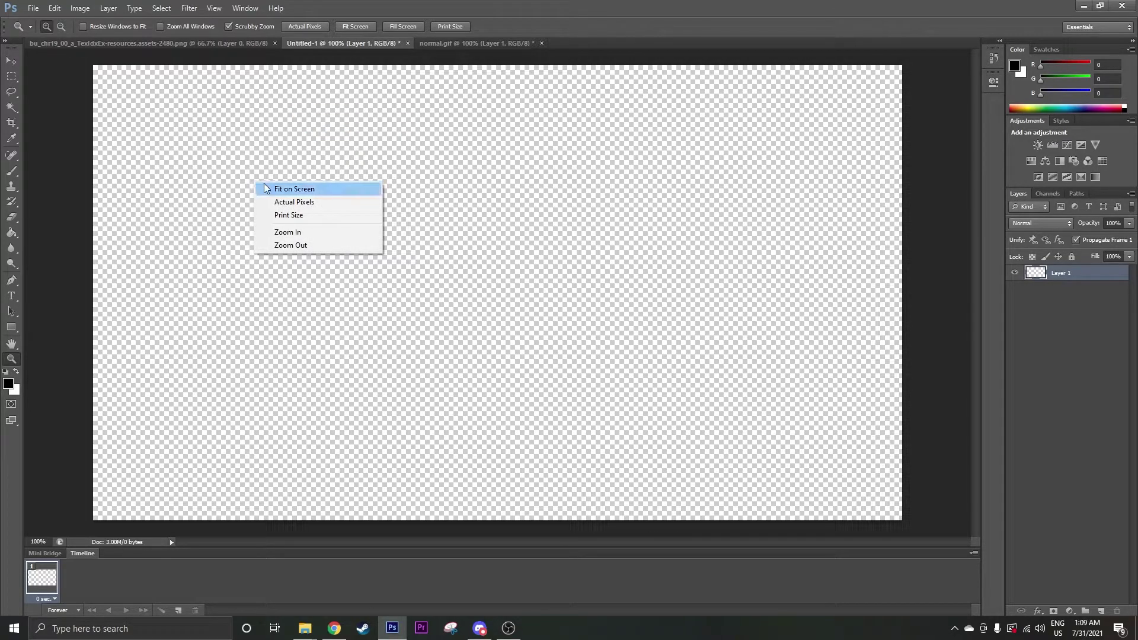
click(269, 189)
click(469, 43)
right_click(427, 152)
click(436, 155)
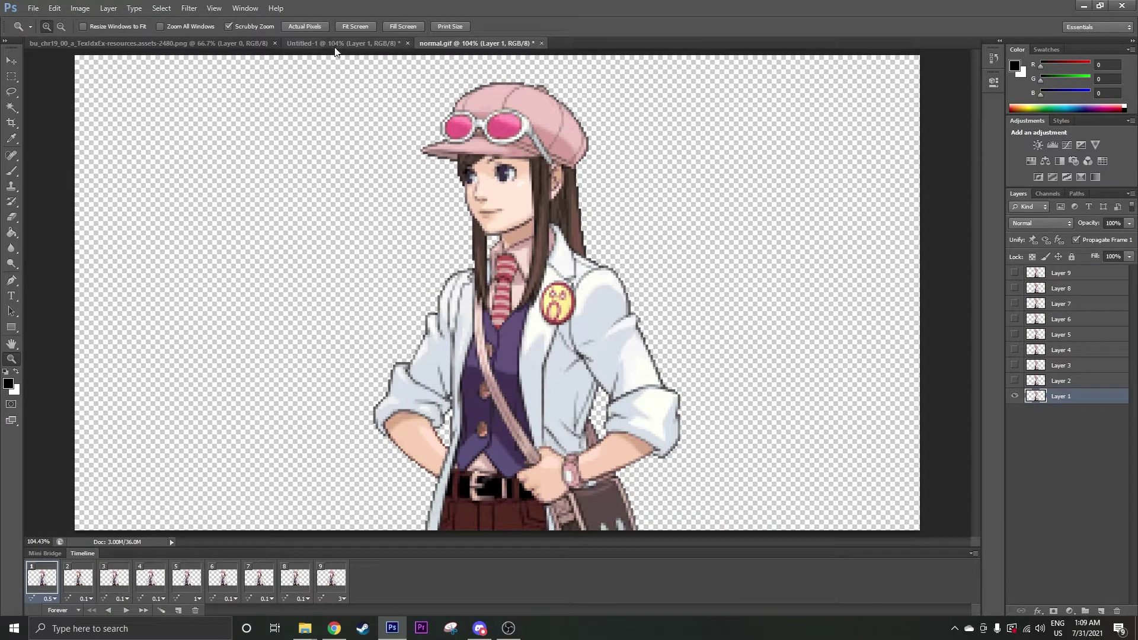
click(390, 44)
click(460, 42)
click(371, 43)
Draw a rectangular marquee around the hand-on-hip sprite on the bu_chr19_00_a sprite sheet
click(214, 43)
key(m)
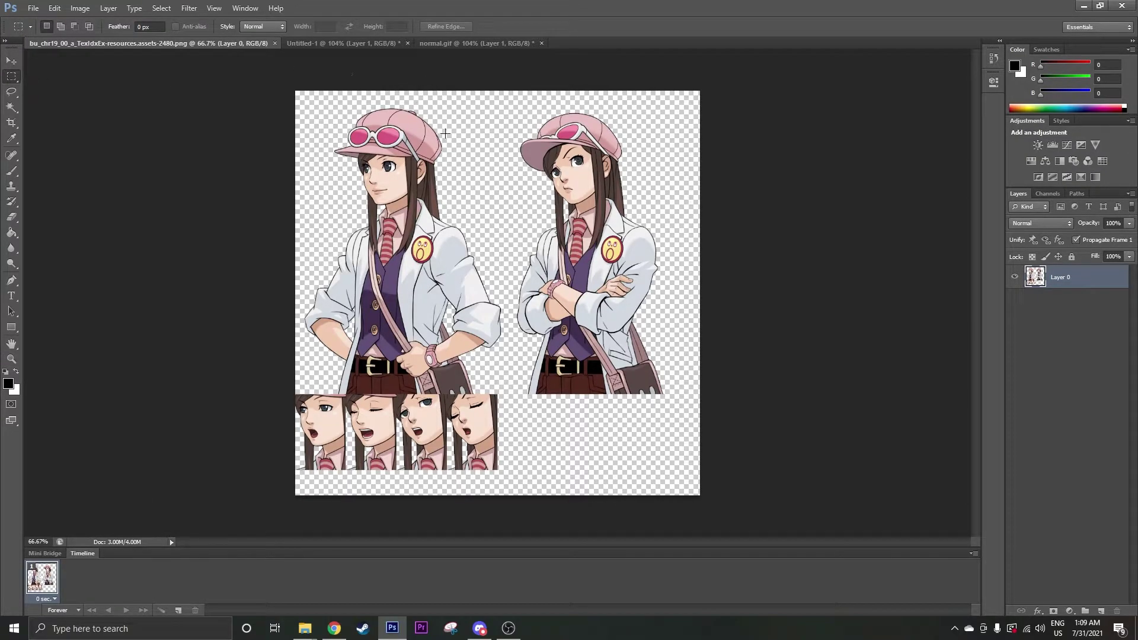
key(ctrl+space)
drag(498, 244, 519, 236)
scroll(518, 236, up, 3)
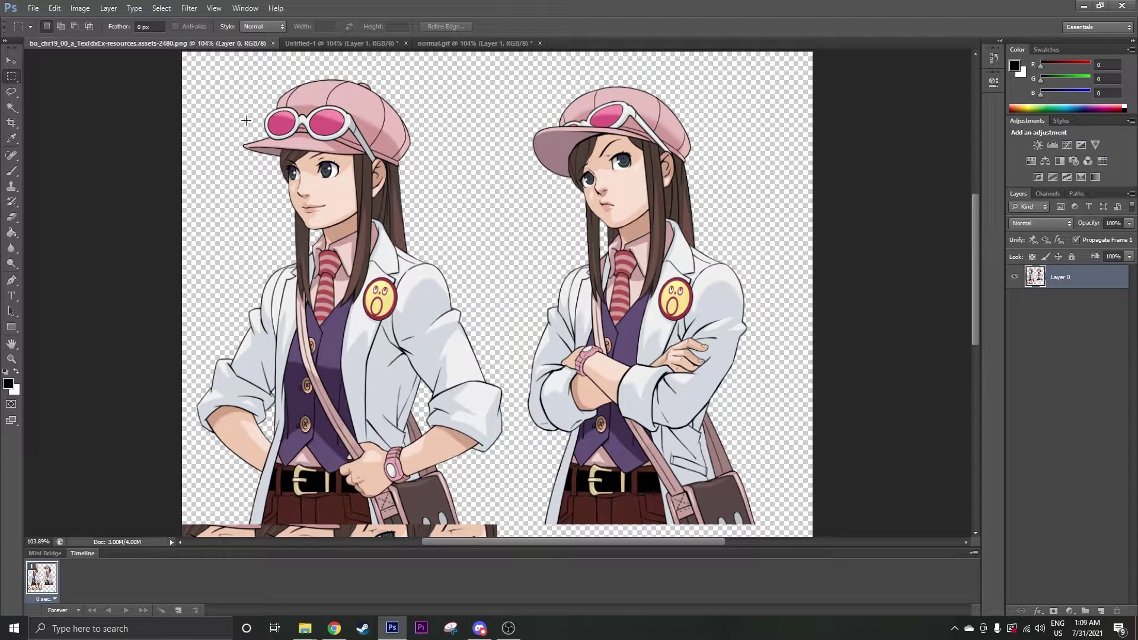
key(ctrl+space)
drag(300, 174, 308, 198)
key(m)
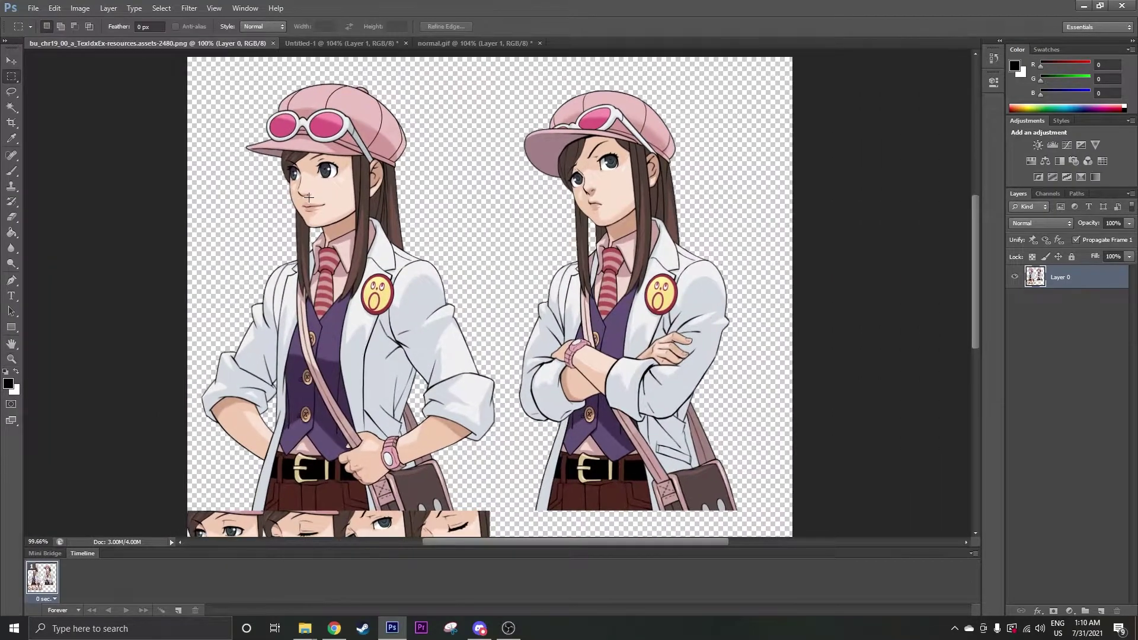
scroll(195, 70, up, 1)
drag(180, 55, 507, 510)
Nudge the lower edge of the selection down to the exact boundary between the sprite's trousers and the face strip
scroll(497, 462, down, 3)
scroll(497, 462, up, 2)
scroll(415, 438, down, 2)
key(z)
click(329, 419)
drag(299, 402, 356, 361)
key(m)
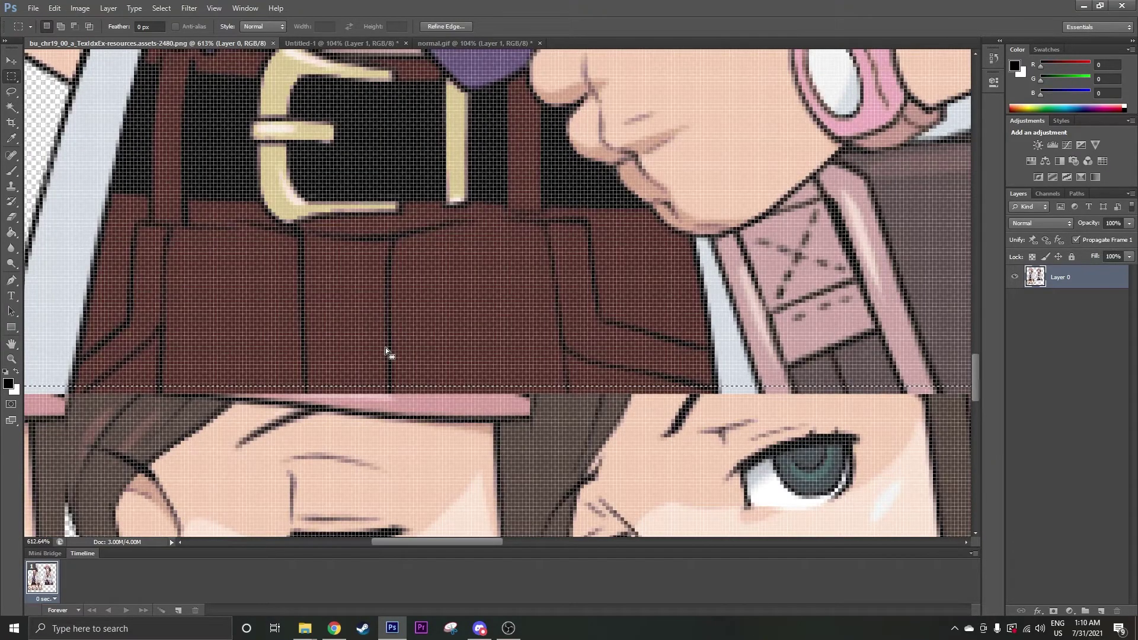
key(ctrl+Down)
key(ctrl+Down)
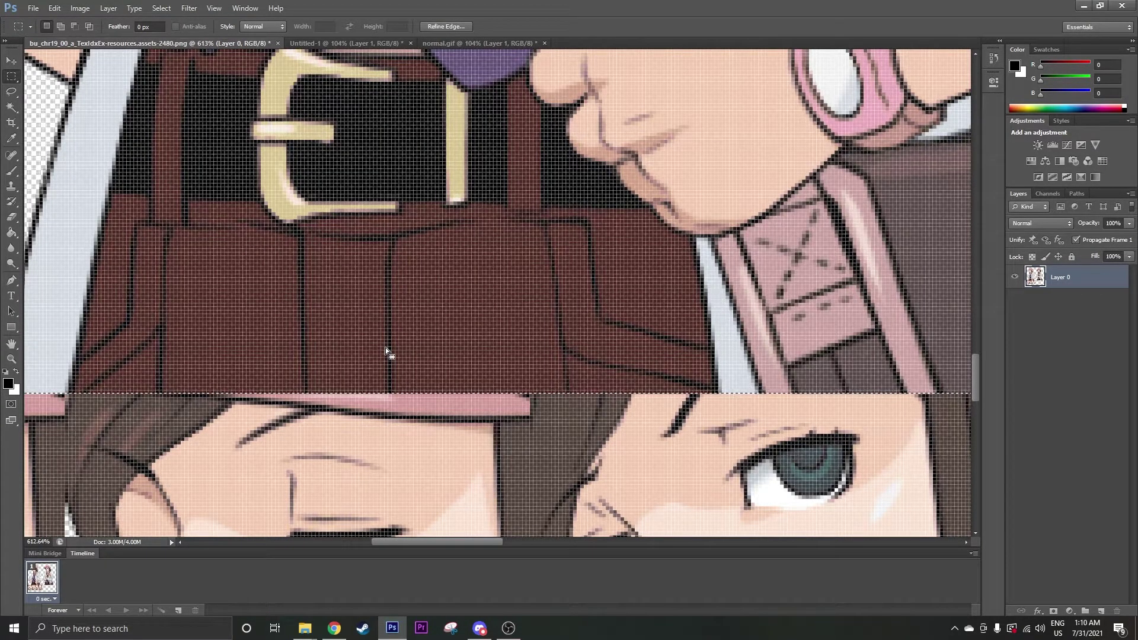
Extend the selection around the sprite's outer coat sleeve so that the whole figure is enclosed
scroll(736, 293, down, 10)
scroll(892, 241, up, 5)
drag(524, 546, 584, 535)
click(370, 101)
drag(395, 91, 646, 480)
scroll(652, 479, up, 5)
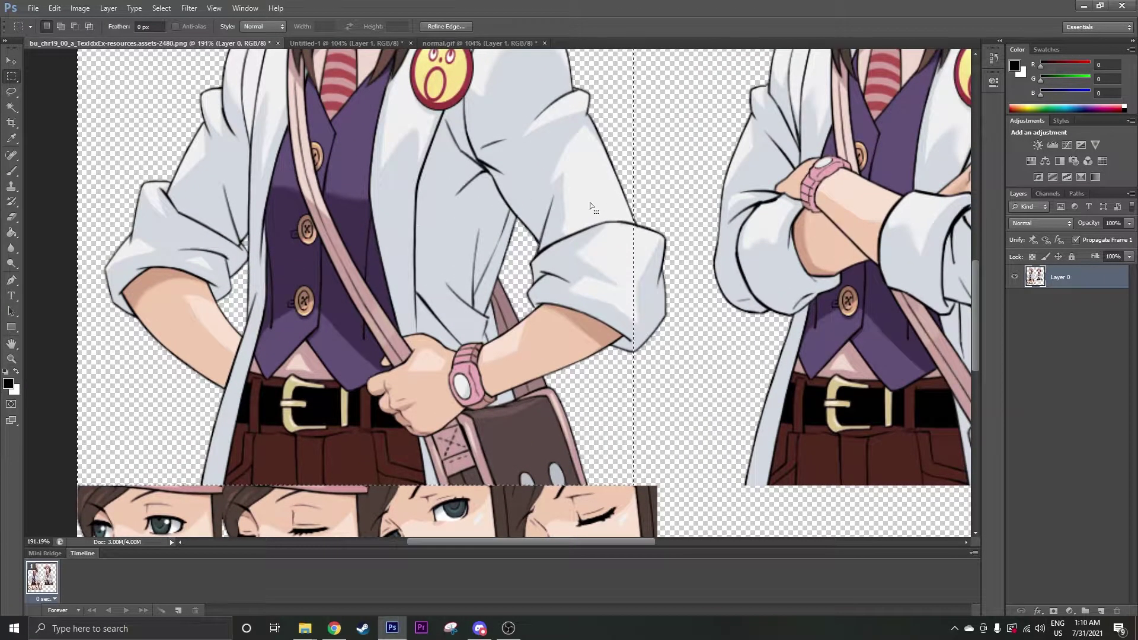
drag(602, 193, 698, 373)
Copy the selected sprite from the sprite sheet and paste it into the new Untitled-1 document
click(339, 43)
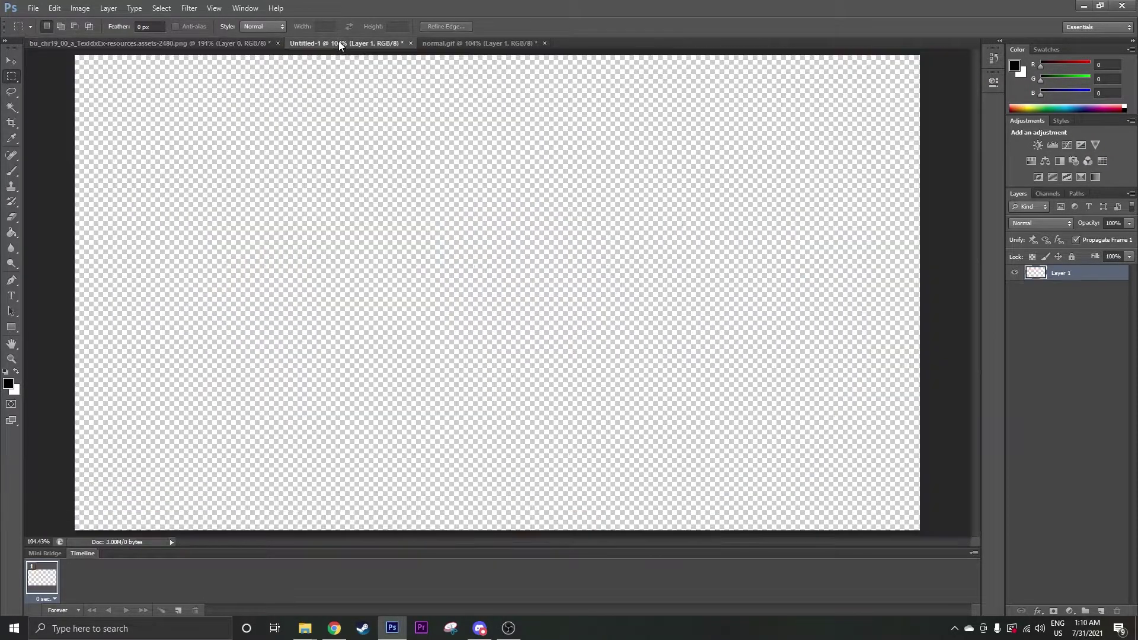
click(186, 44)
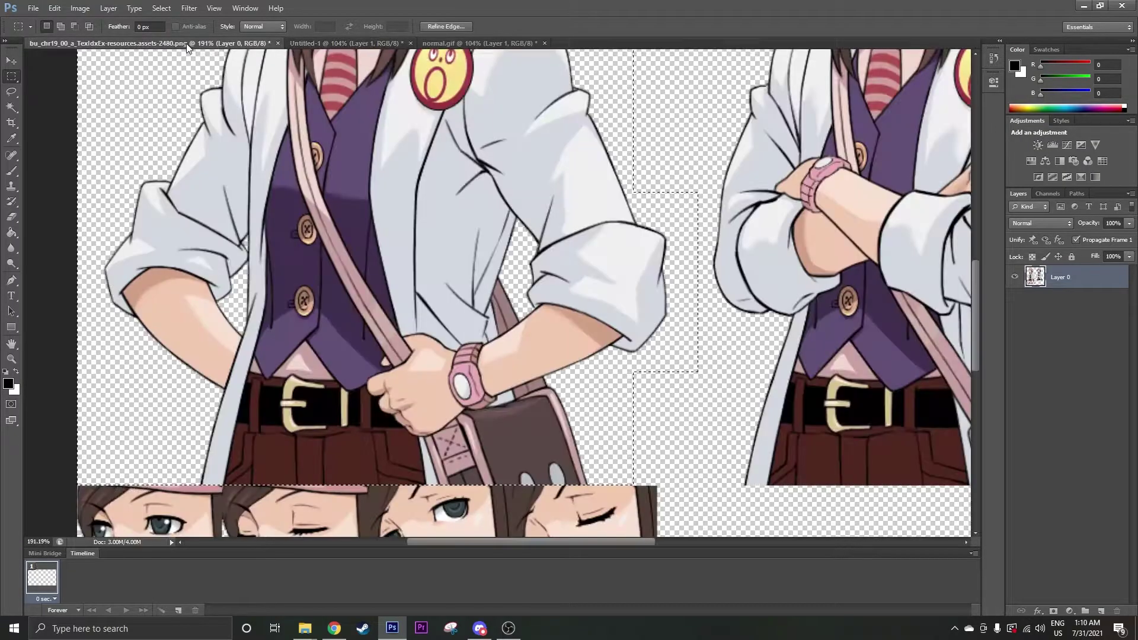
click(334, 44)
key(ctrl+v)
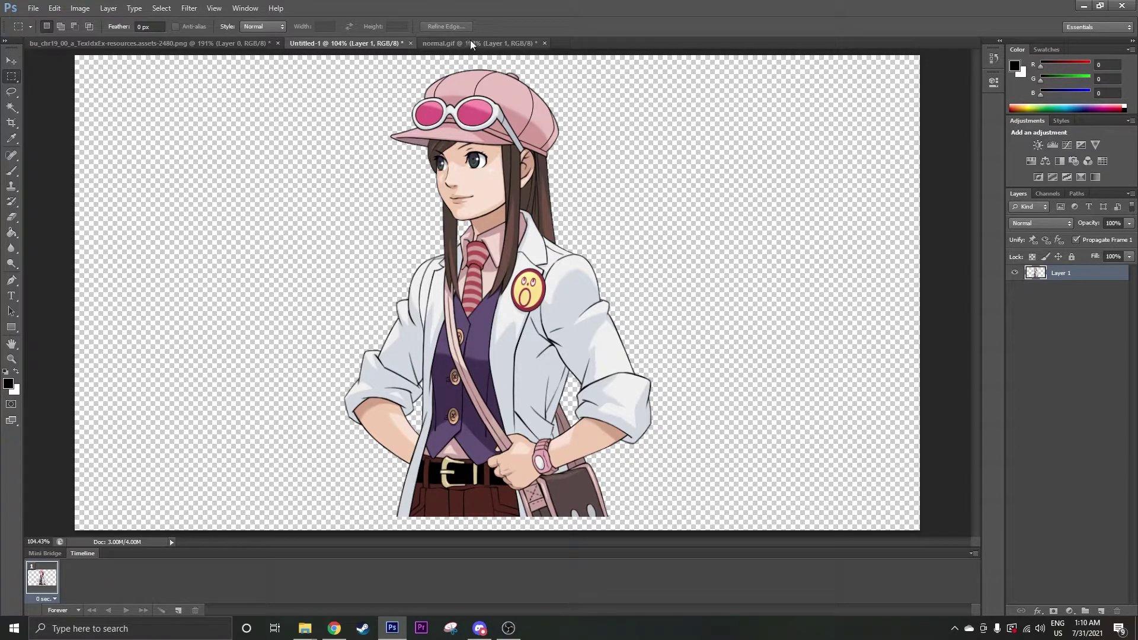
Using normal.gif as reference, move the pasted sprite down until its lower edge meets the canvas bottom
click(11, 60)
click(450, 42)
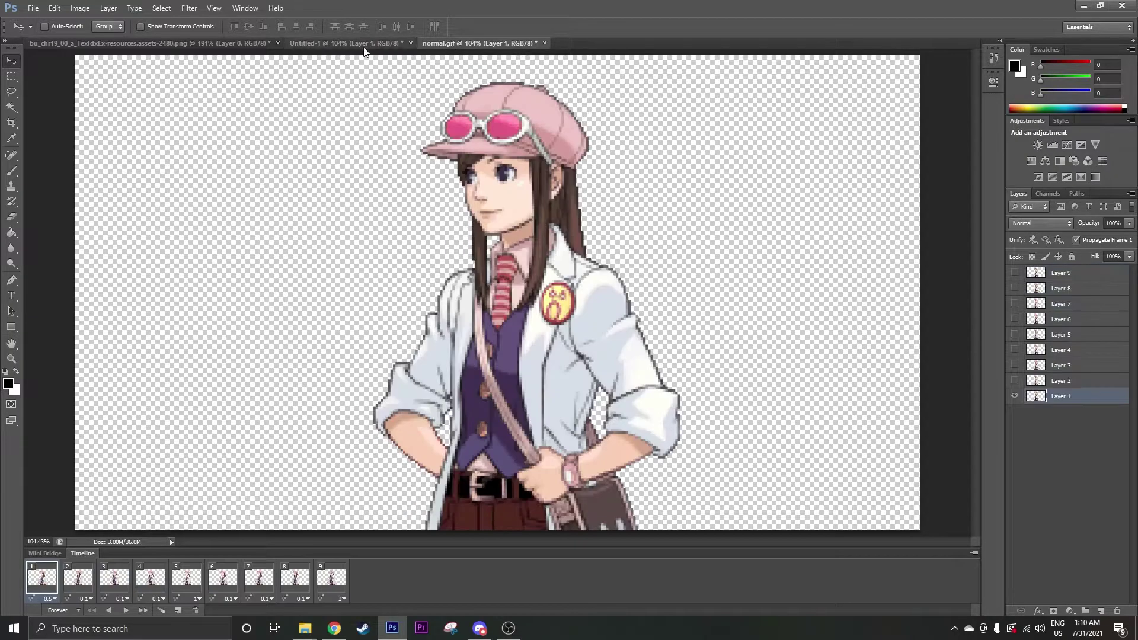
click(353, 43)
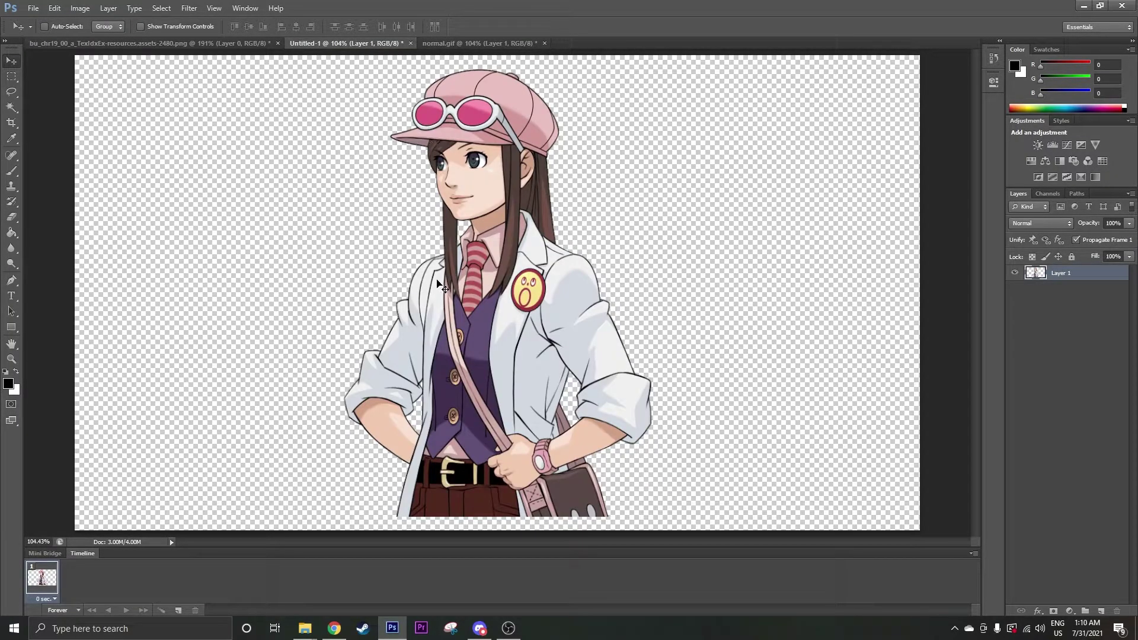
drag(455, 258, 453, 271)
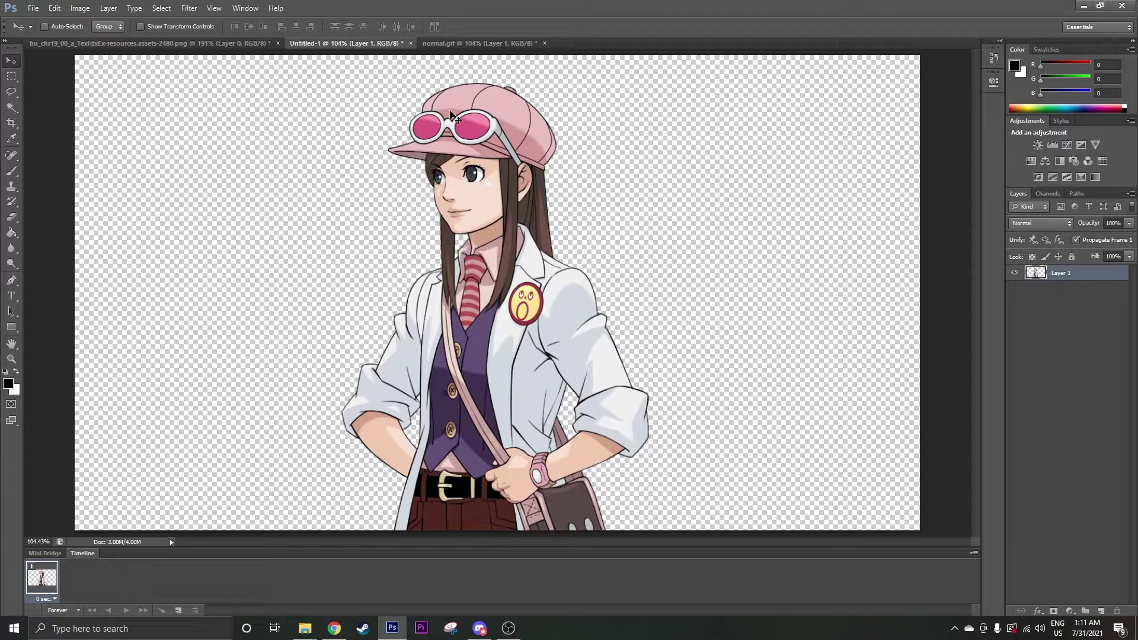
Nudge the pasted sprite right towards the position of the figure in normal.gif
click(450, 41)
click(382, 41)
key(Right)
key(Right)
key(Right)
key(Right)
key(Right)
key(Right)
key(Right)
key(Right)
key(Right)
key(Right)
key(Right)
key(Right)
key(Right)
key(Right)
key(Right)
key(Right)
key(Right)
key(Right)
key(Right)
key(Right)
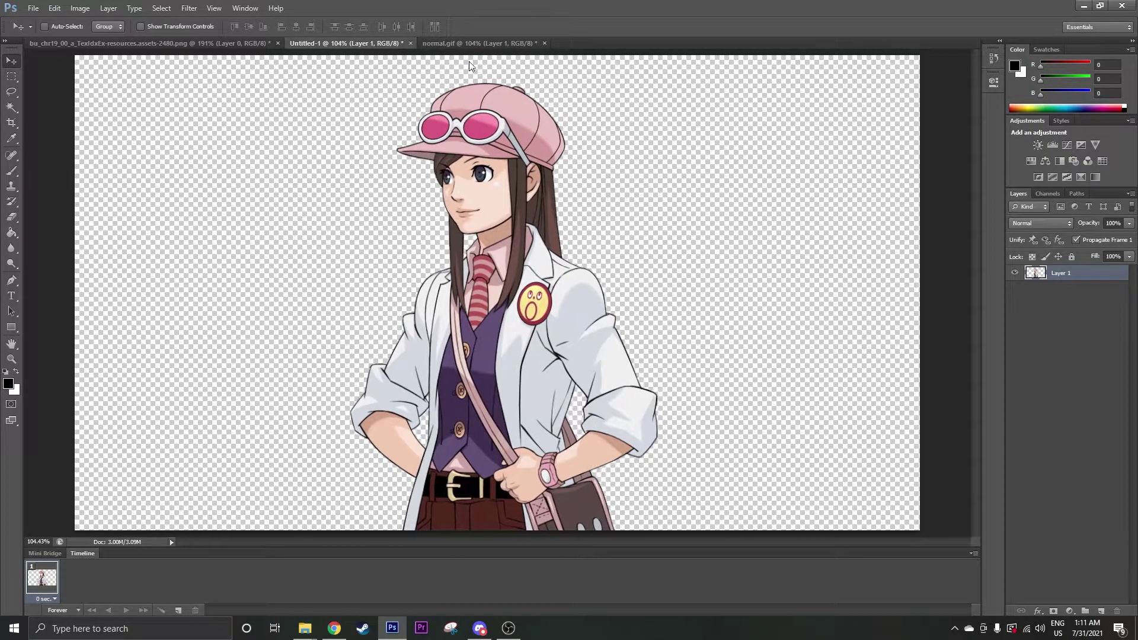
key(Right)
key(Right)
key(Right)
key(Right)
key(Right)
key(Right)
key(Right)
key(Right)
key(Right)
key(Right)
key(Right)
key(Right)
key(Right)
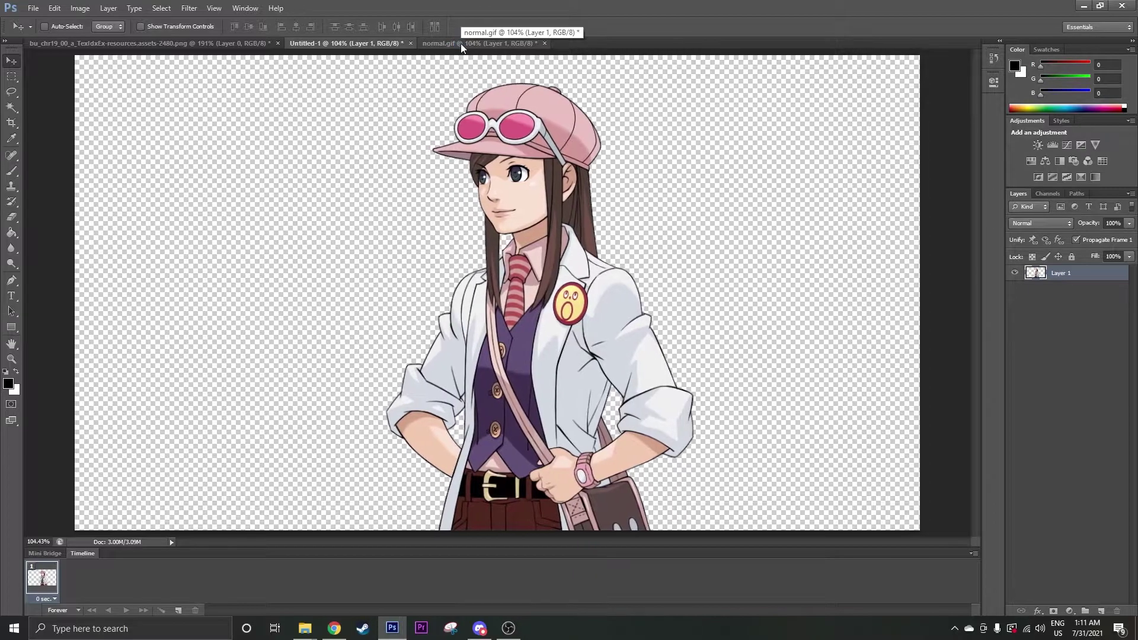
Nudge the sprite back left in small increments, checking against normal.gif, until both figures line up horizontally
click(461, 44)
click(390, 41)
key(Right)
key(Right)
key(Right)
key(Right)
key(Right)
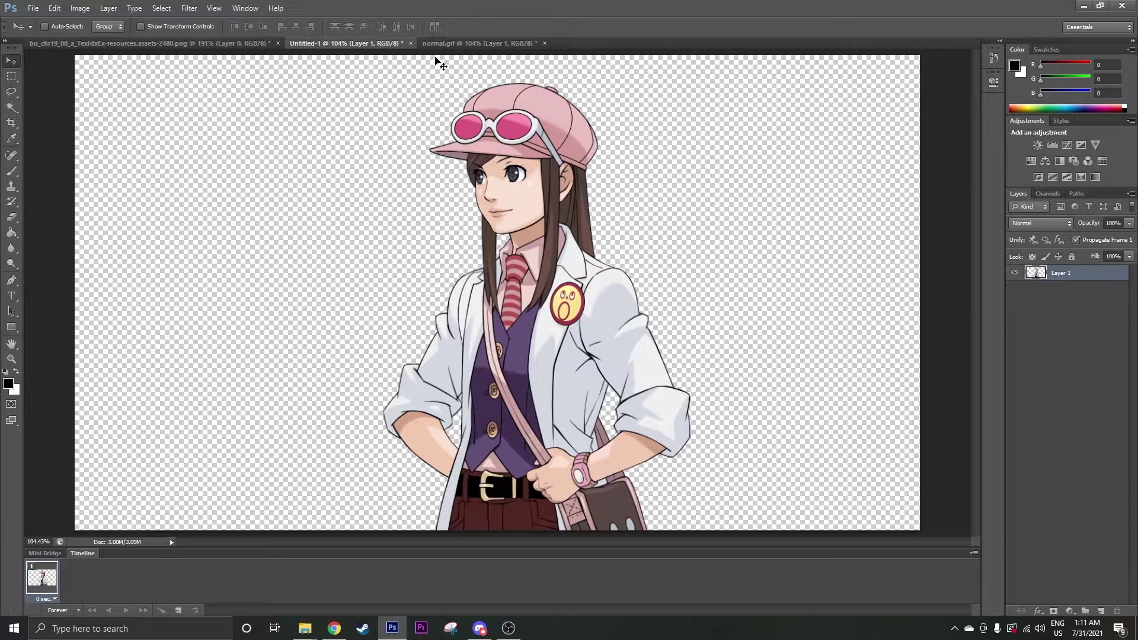
click(442, 43)
click(372, 40)
key(Right)
key(Right)
key(Right)
click(430, 43)
click(371, 43)
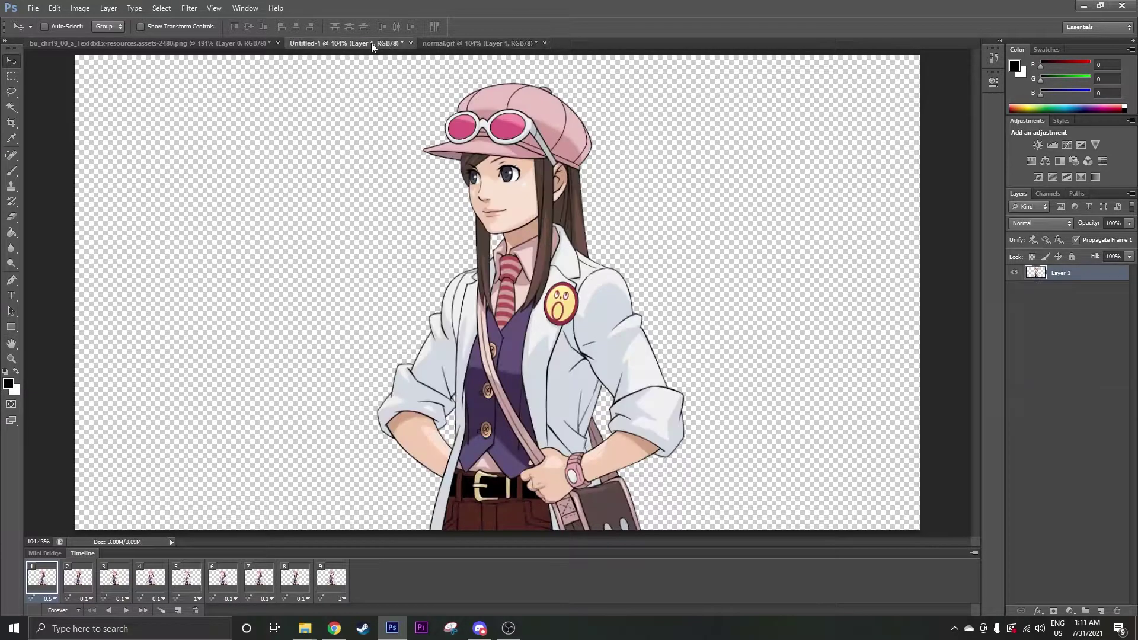
key(Right)
key(Right)
key(Right)
click(474, 44)
click(379, 43)
click(433, 42)
click(362, 44)
key(Right)
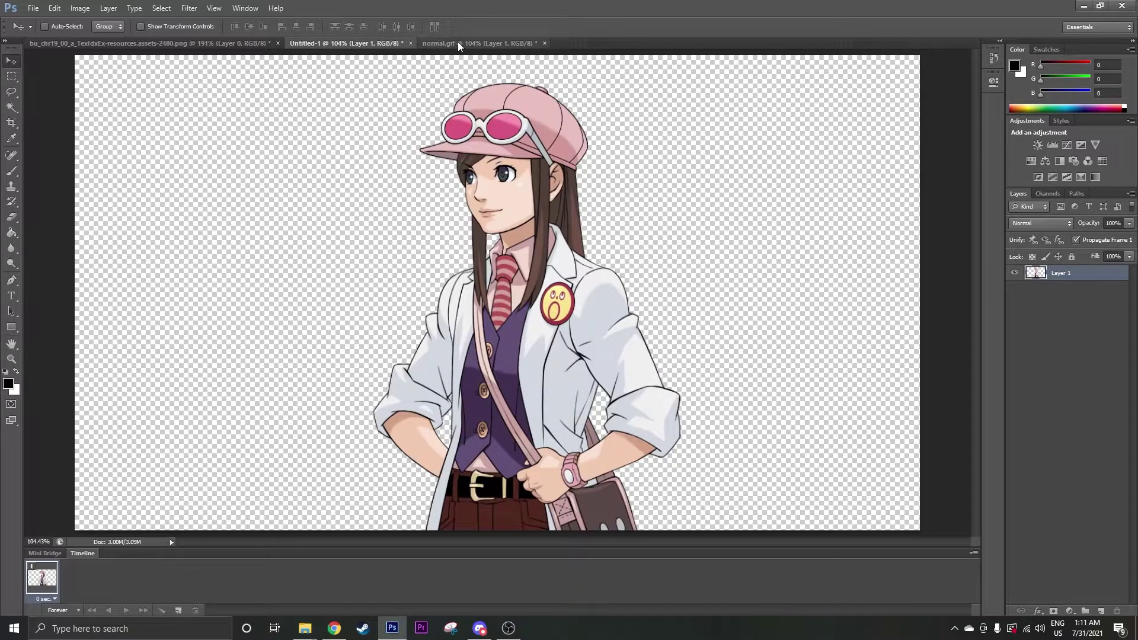
click(457, 42)
click(383, 44)
click(444, 42)
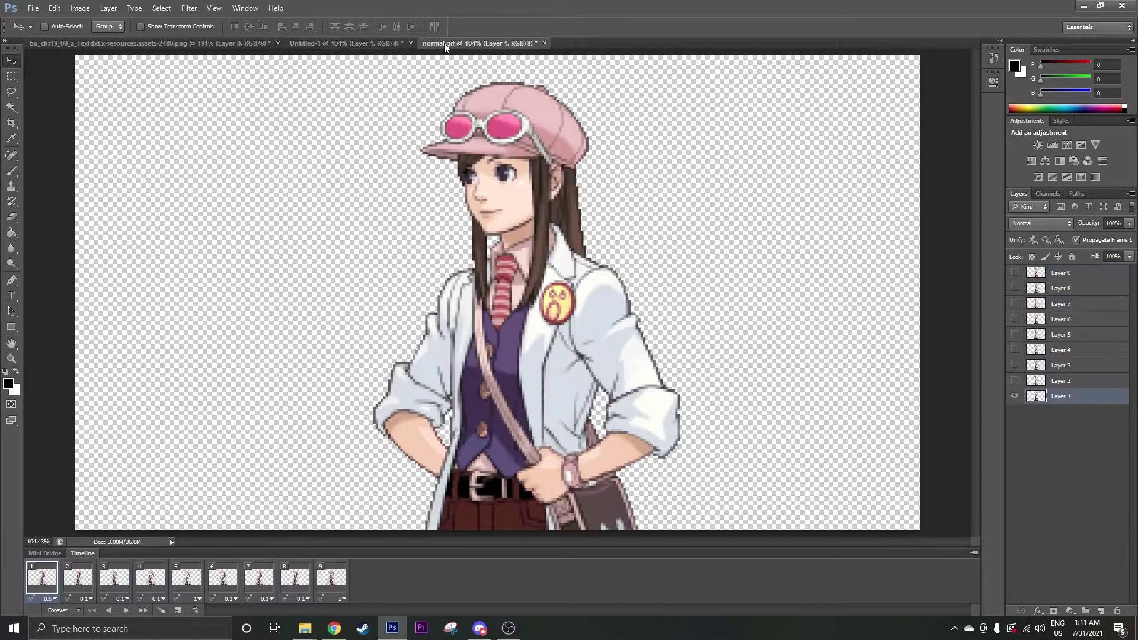
click(404, 44)
click(457, 41)
click(332, 39)
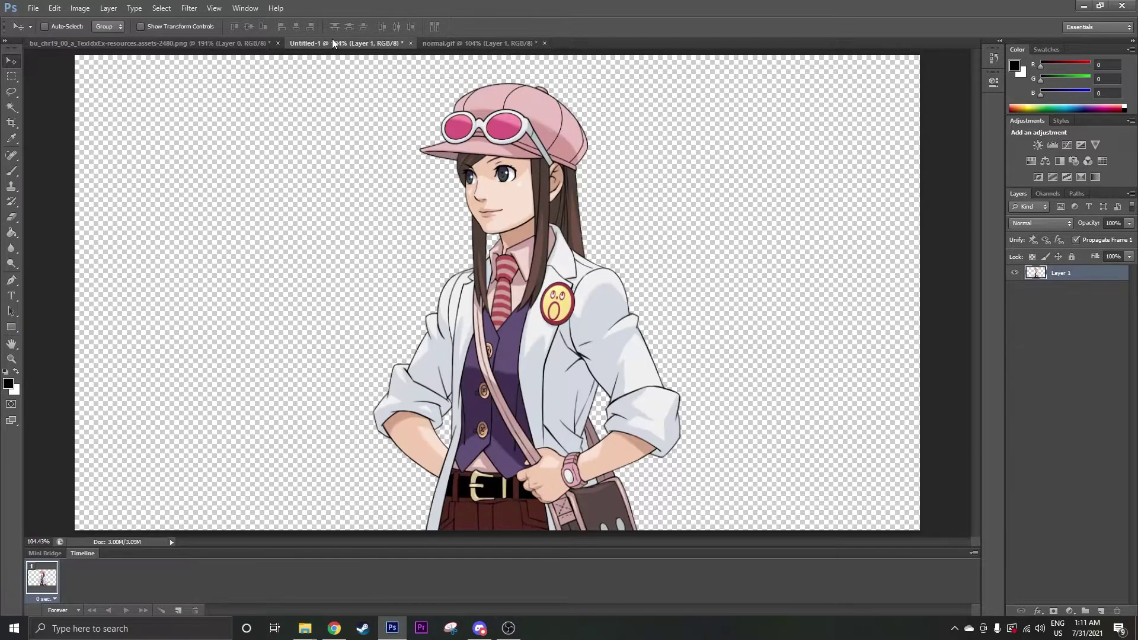
In the sprite sheet, make a rectangular selection of the first open-mouthed face from the cap brim to just above the nose tip and copy it
click(11, 76)
click(70, 47)
scroll(221, 269, down, 5)
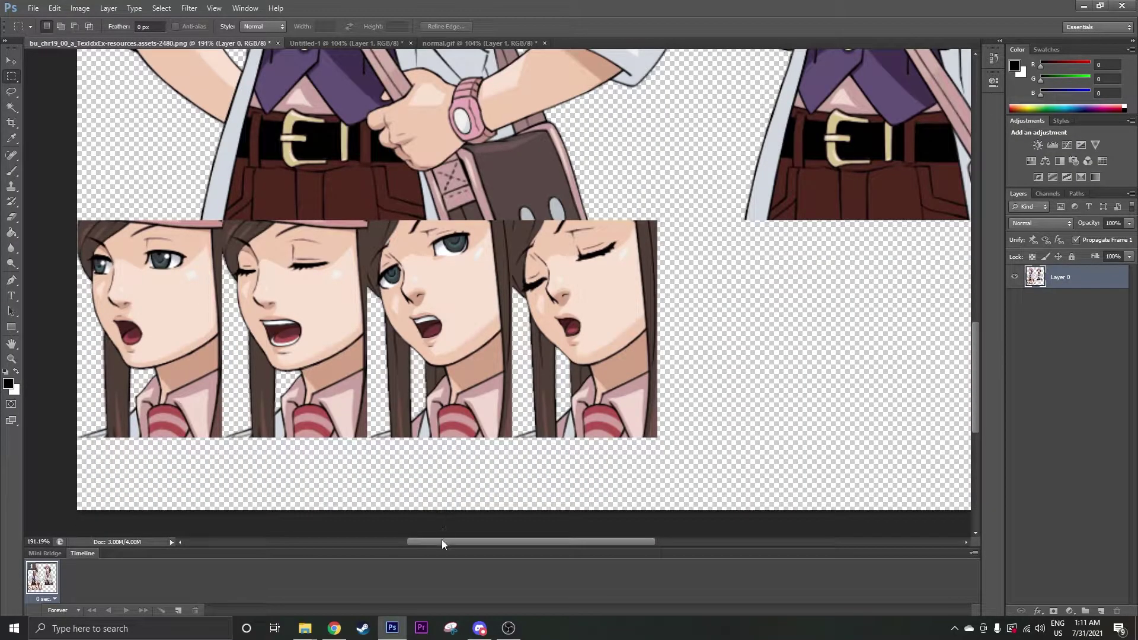
drag(442, 540, 407, 530)
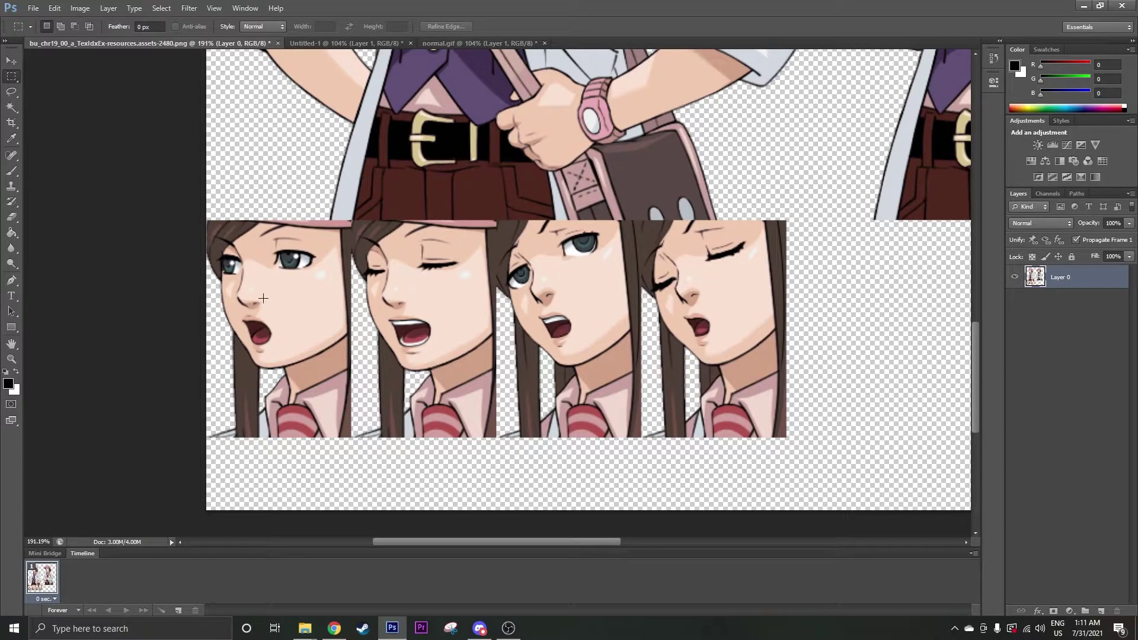
scroll(228, 268, up, 5)
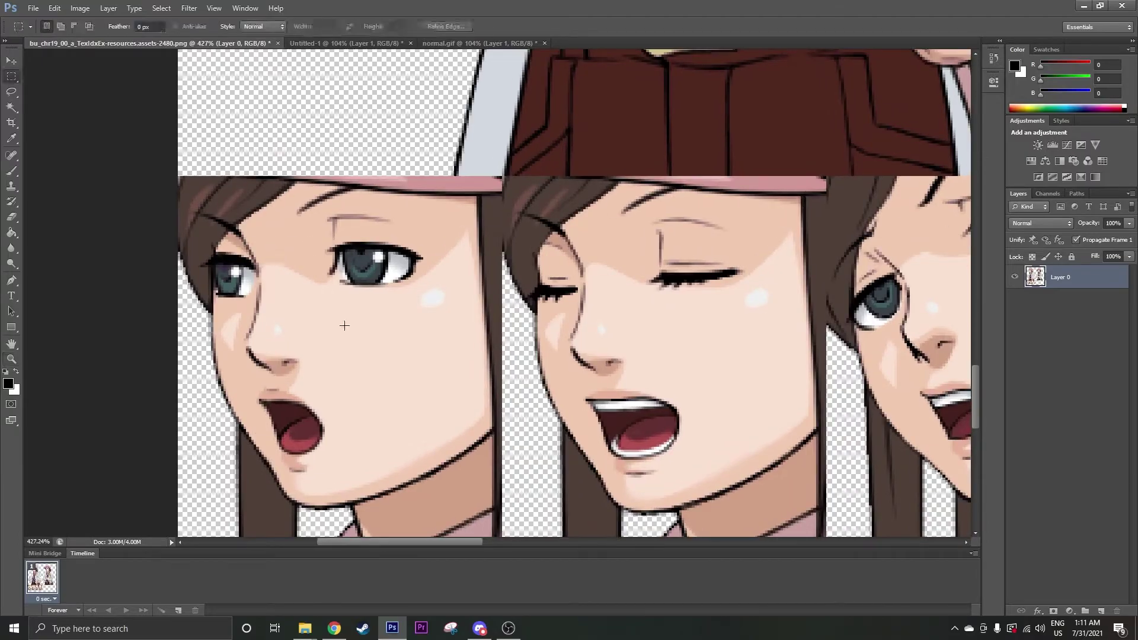
scroll(343, 262, down, 1)
scroll(347, 328, up, 3)
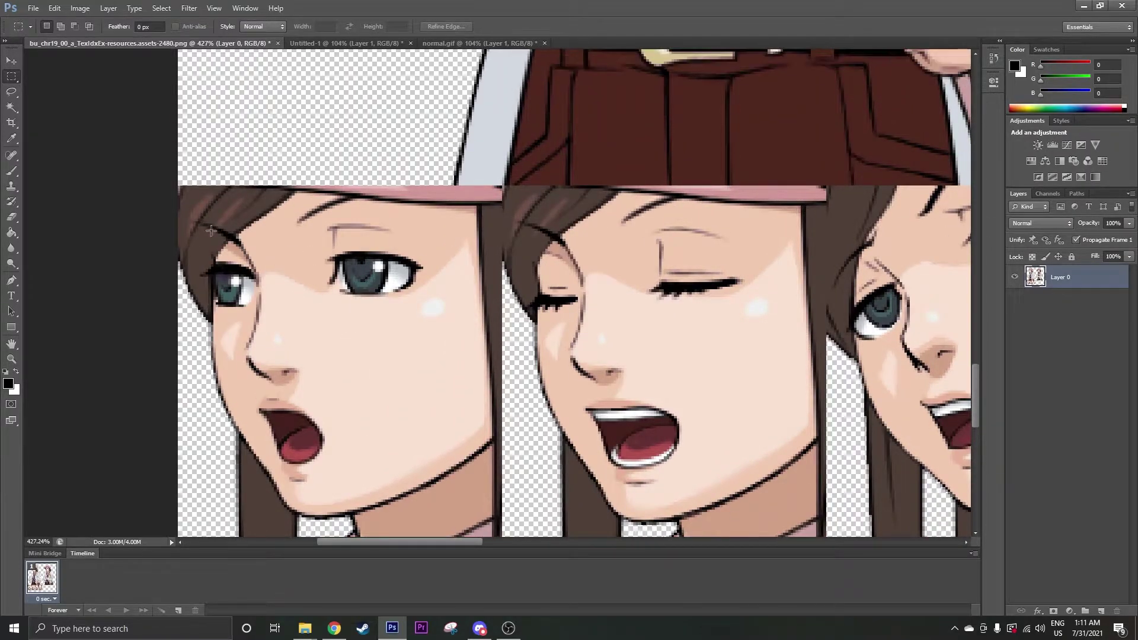
scroll(275, 205, up, 2)
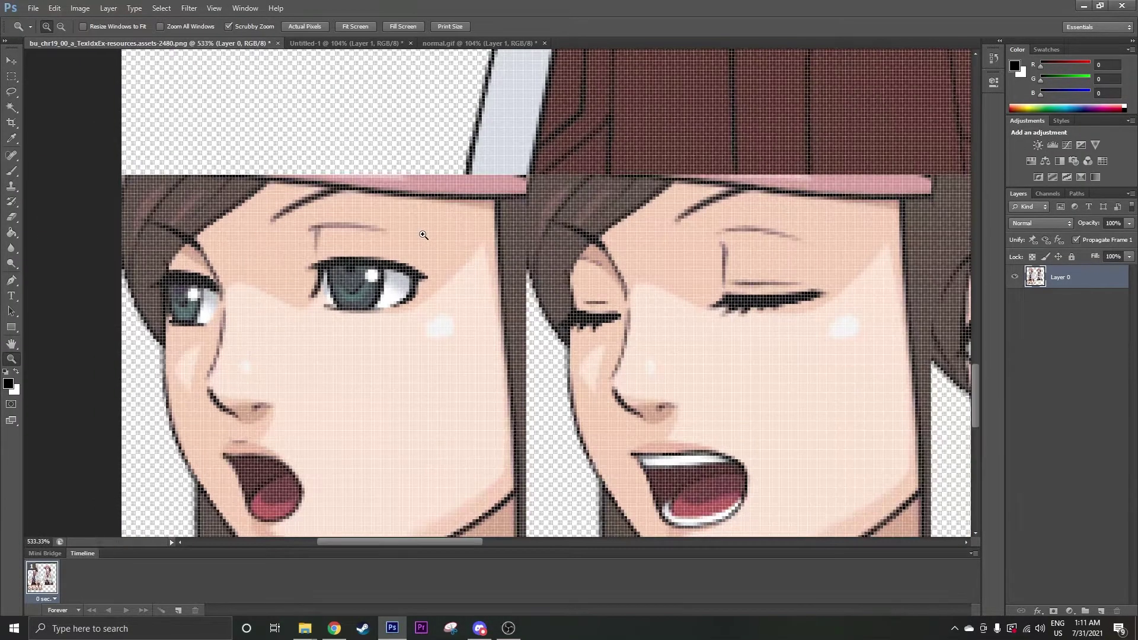
drag(188, 222, 525, 380)
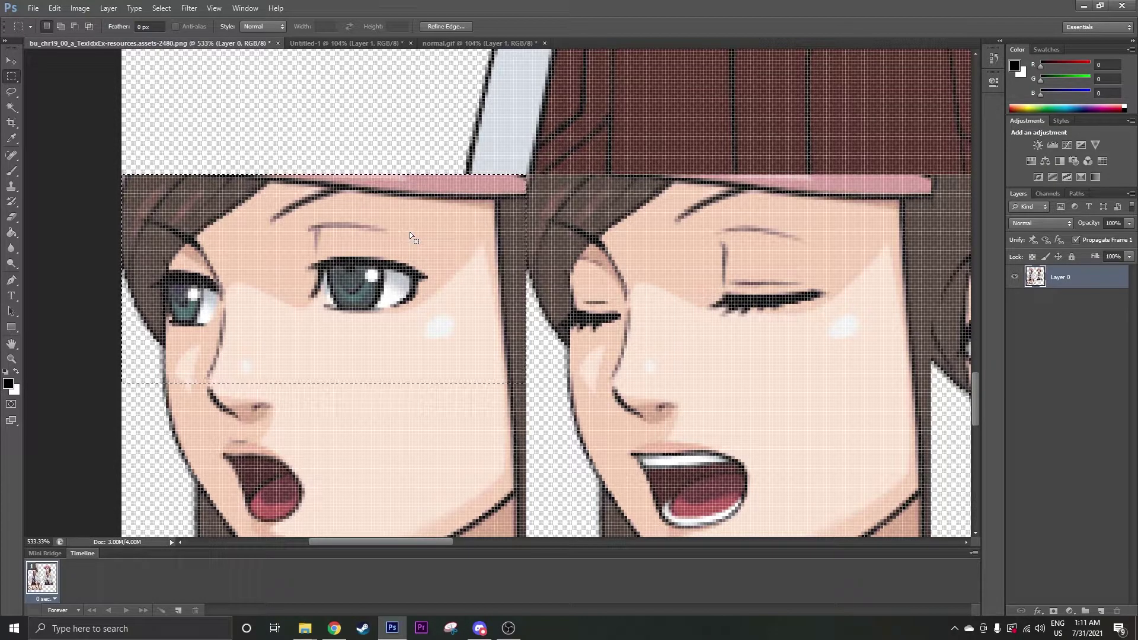
Paste the copied eye piece into Untitled-1 and move it up over the sprite's face
click(311, 45)
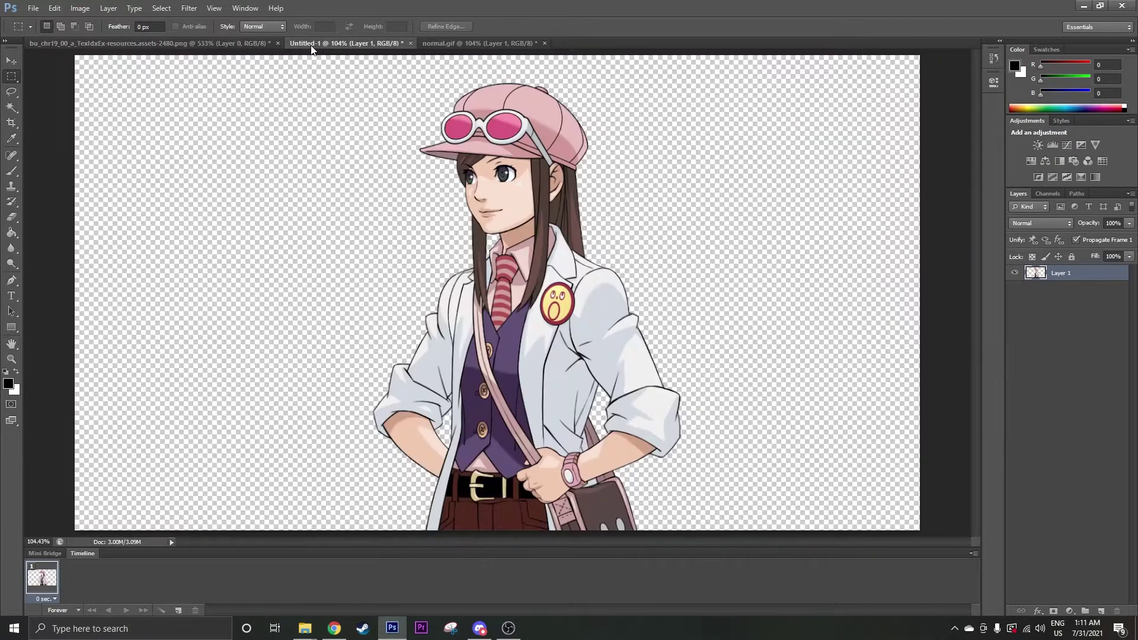
key(ctrl+v)
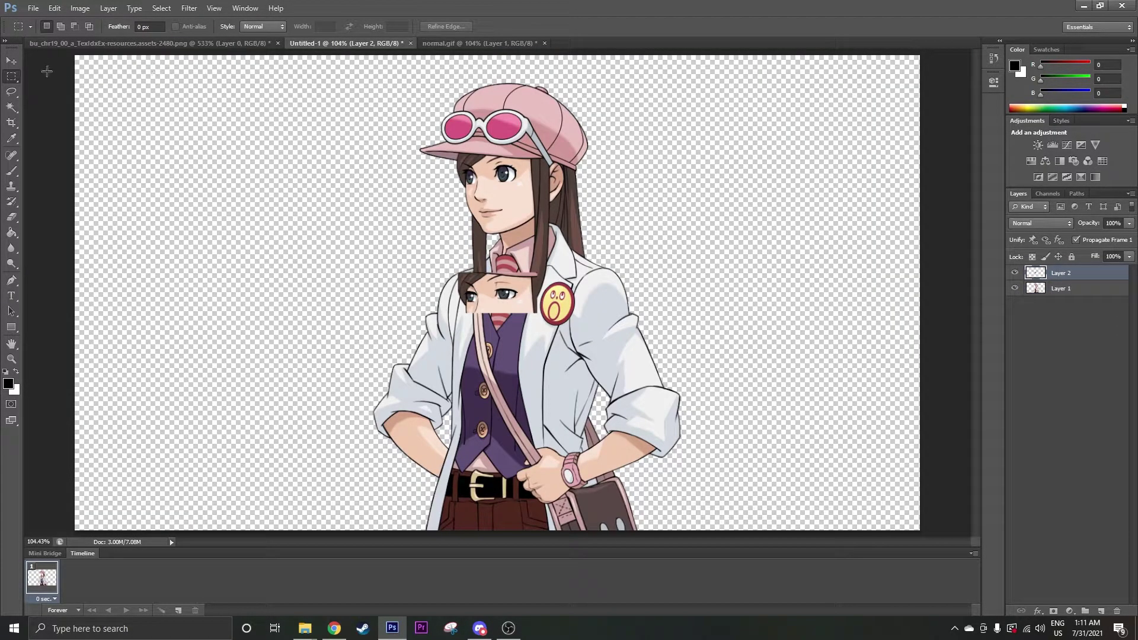
click(11, 61)
drag(492, 299, 653, 226)
Fine-tune the pasted eye piece's position until its hair, cap brim and face lines match the sprite underneath
key(z)
scroll(533, 267, up, 3)
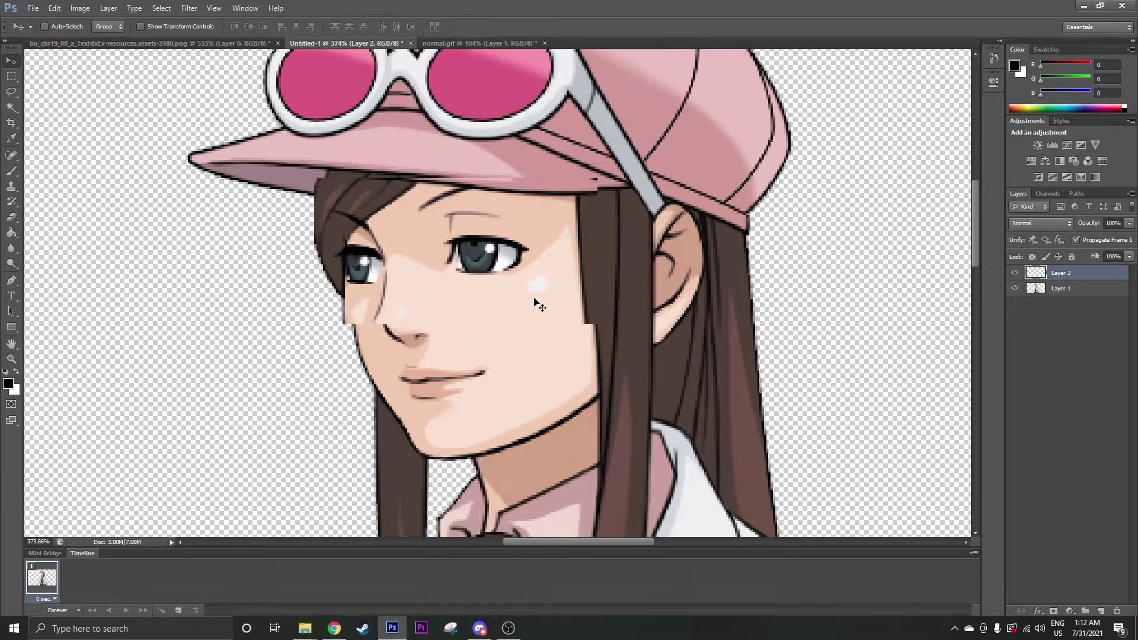
key(v)
key(Right)
key(Right)
key(Right)
key(Right)
key(Right)
key(Down)
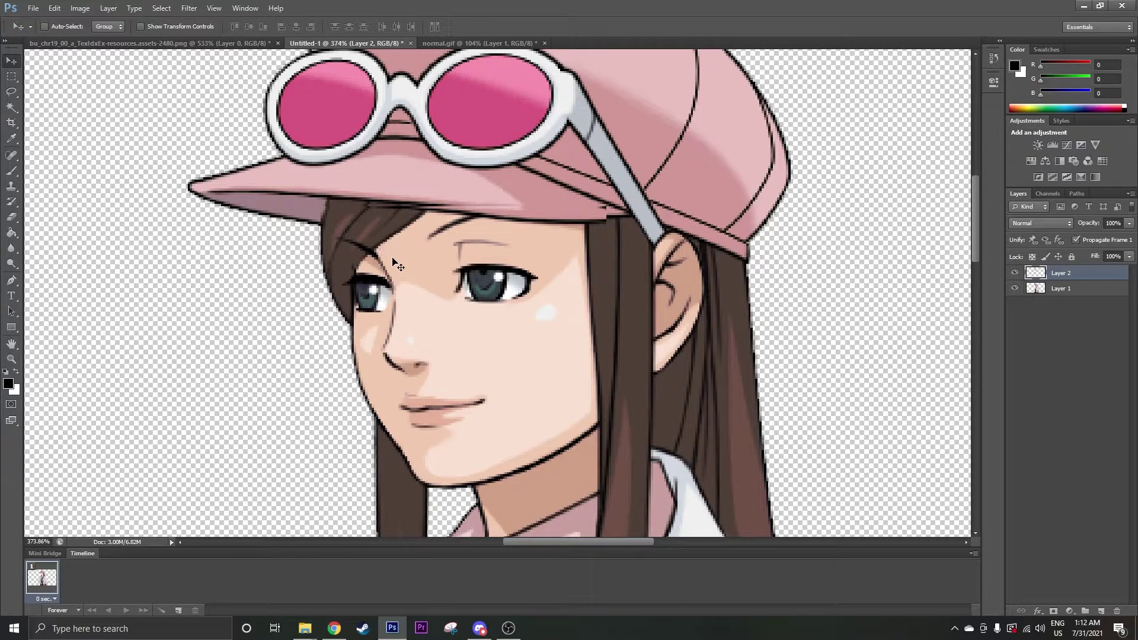
drag(393, 261, 396, 259)
drag(674, 247, 670, 243)
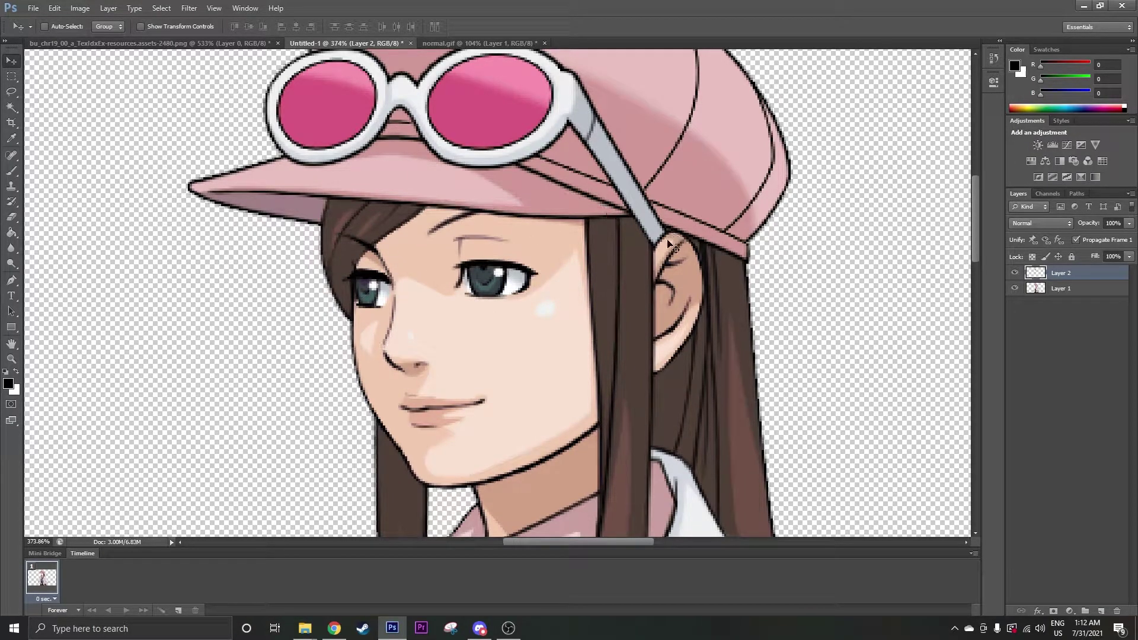
Switch Layer 2 on and off repeatedly to compare its alignment with the face underneath, leaving it hidden
click(1016, 273)
click(1016, 273)
click(1016, 273)
click(1016, 273)
click(1015, 274)
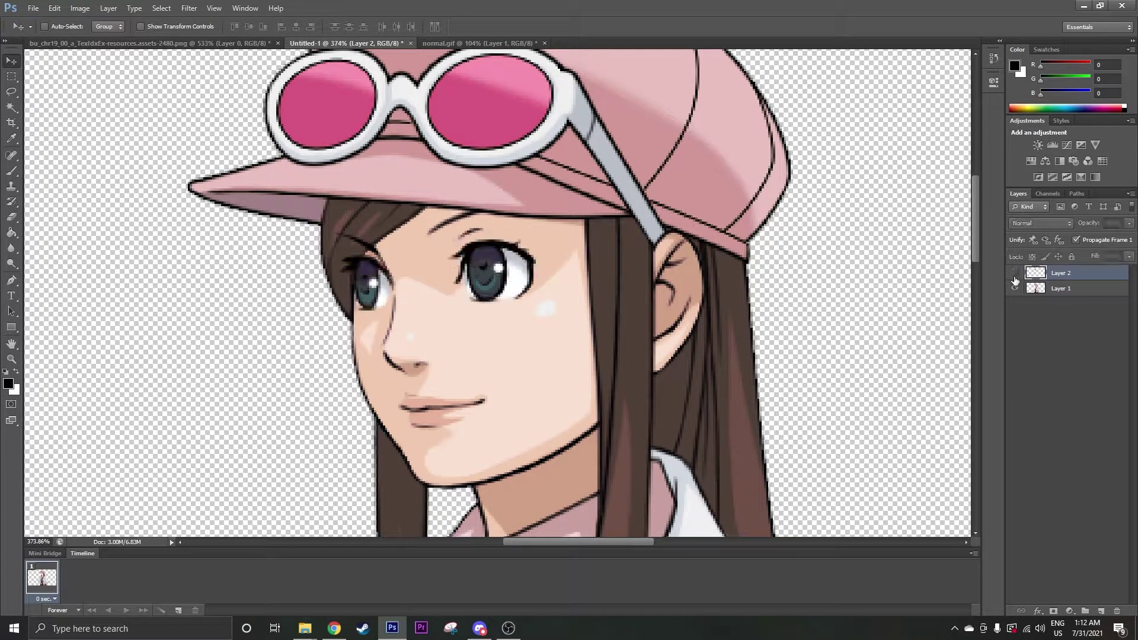
click(1015, 274)
click(1014, 274)
click(1014, 273)
click(1014, 273)
click(1014, 273)
click(1015, 273)
click(1014, 274)
click(1014, 273)
click(1014, 274)
click(1015, 273)
click(1015, 274)
click(1014, 274)
click(1015, 274)
click(1015, 273)
click(1015, 274)
click(1015, 273)
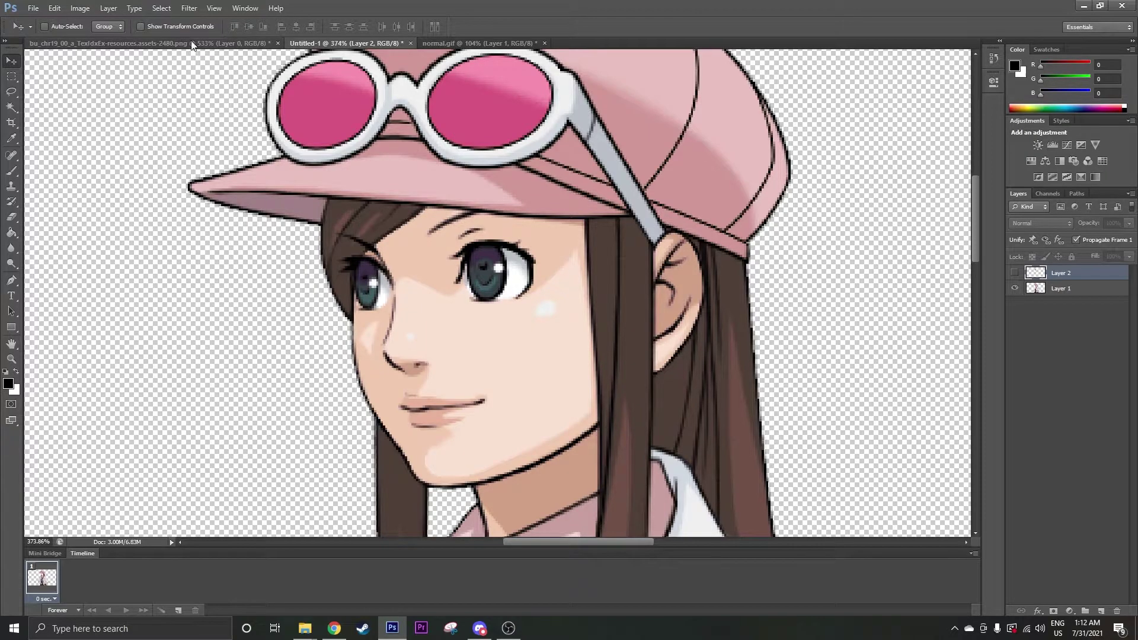
In the sprite sheet, shift the existing rectangular selection right onto the closed-eyes face beside it and copy that area
click(191, 42)
scroll(379, 474, down, 2)
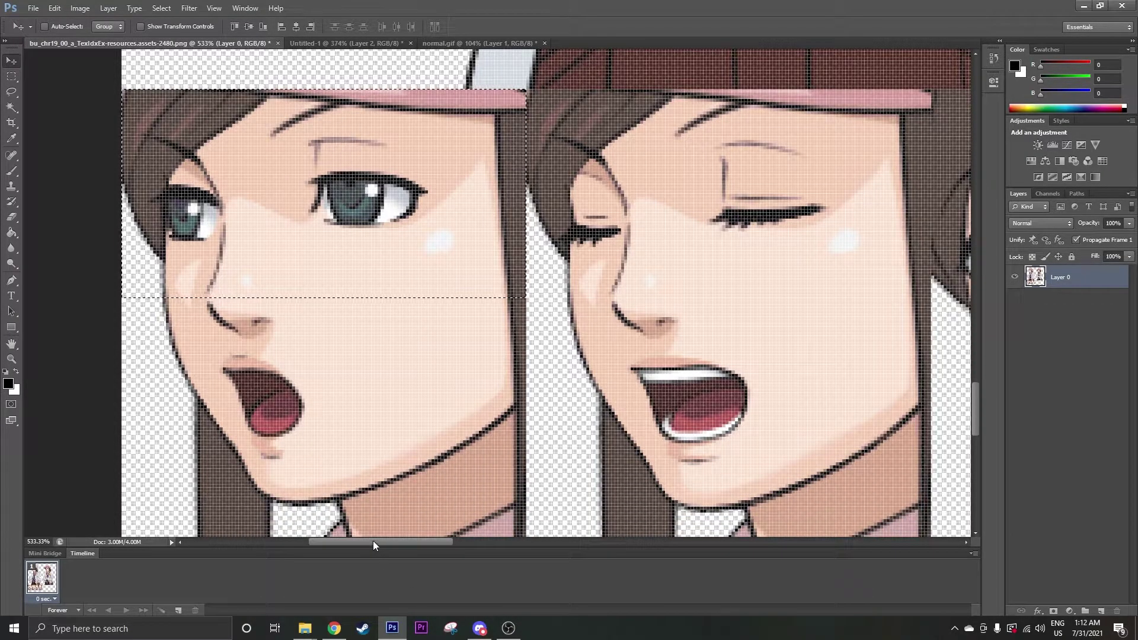
drag(372, 541, 386, 543)
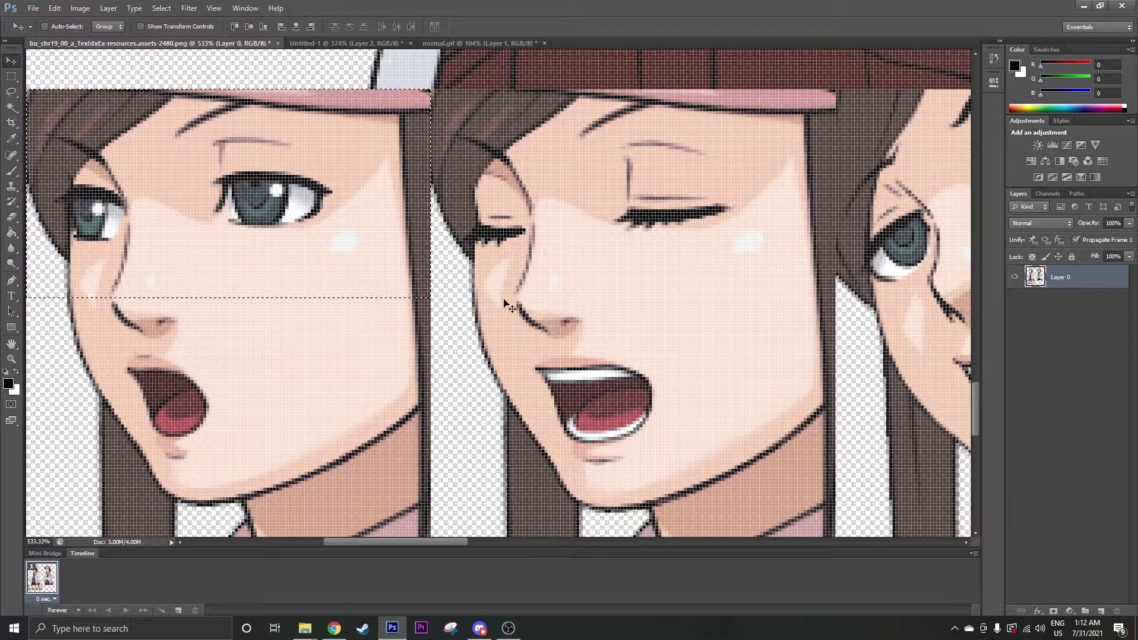
click(12, 76)
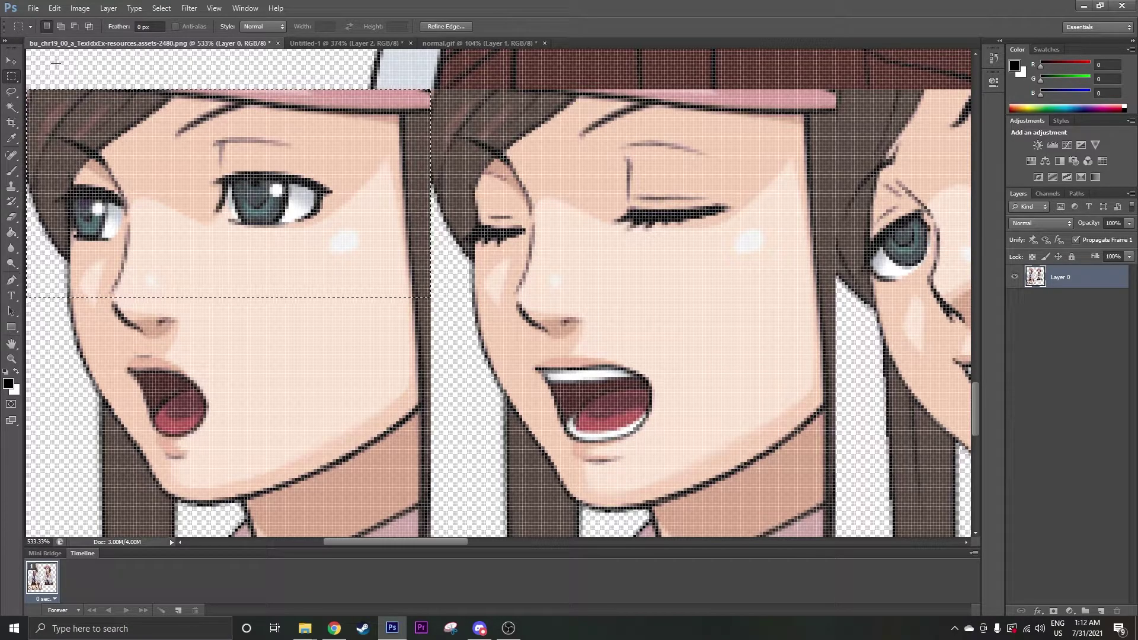
key(Right)
key(Right)
key(Right)
key(Right)
key(Right)
key(Right)
key(Right)
key(Right)
key(Right)
key(Right)
key(Right)
key(Right)
key(Right)
key(Right)
key(Right)
key(Right)
key(Right)
key(Right)
key(Right)
key(Right)
key(Right)
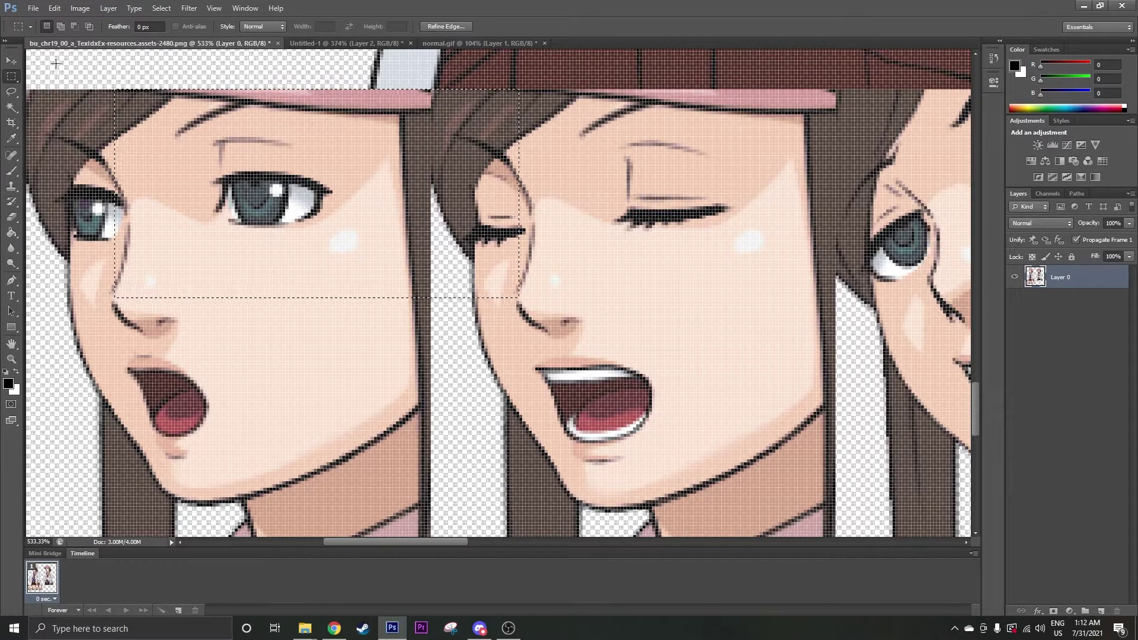
key(Right)
key(Right)
key(Right)
key(Right)
key(Right)
key(Right)
key(Right)
key(Right)
key(Right)
key(Right)
key(Right)
key(Right)
key(Right)
key(Right)
key(Right)
key(Right)
key(Right)
key(Right)
key(Right)
key(Right)
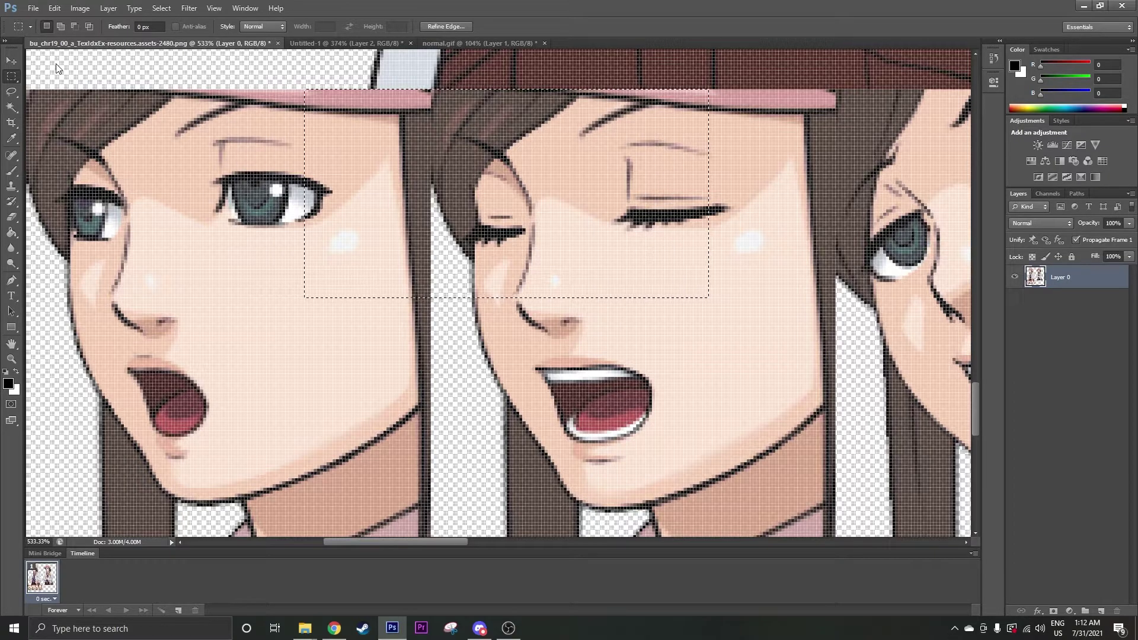
key(Right)
key(Right)
key(Right)
key(Right)
key(Right)
key(Right)
key(Right)
key(Right)
key(Right)
key(Right)
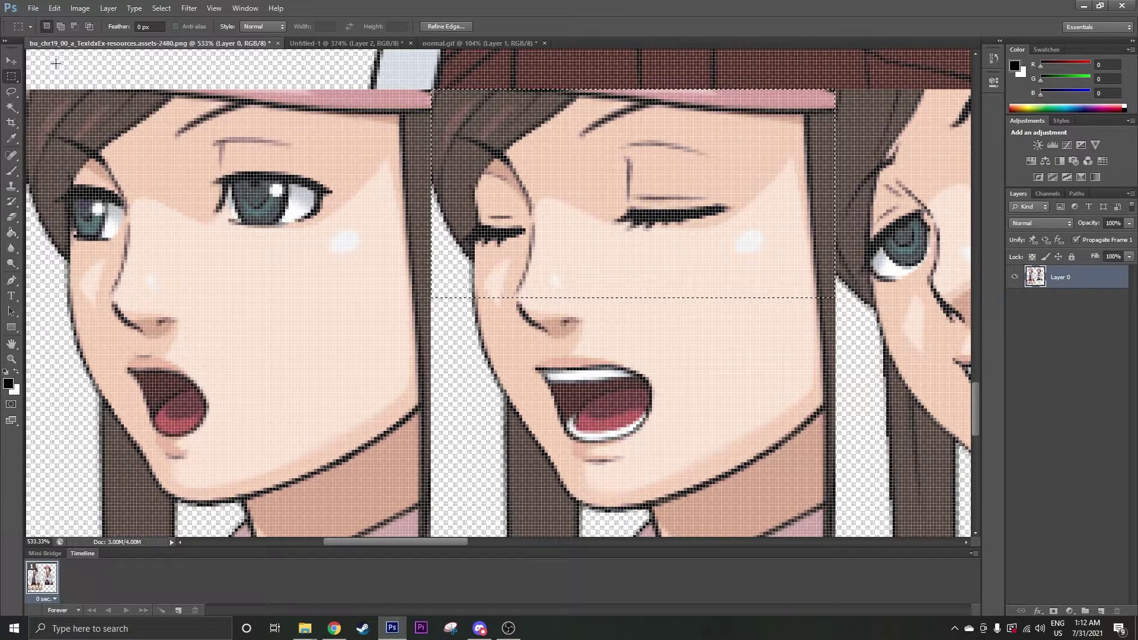
Paste the closed-eyes piece into Untitled-1, show Layer 2 again and align the new piece over the face
click(348, 46)
key(ctrl+v)
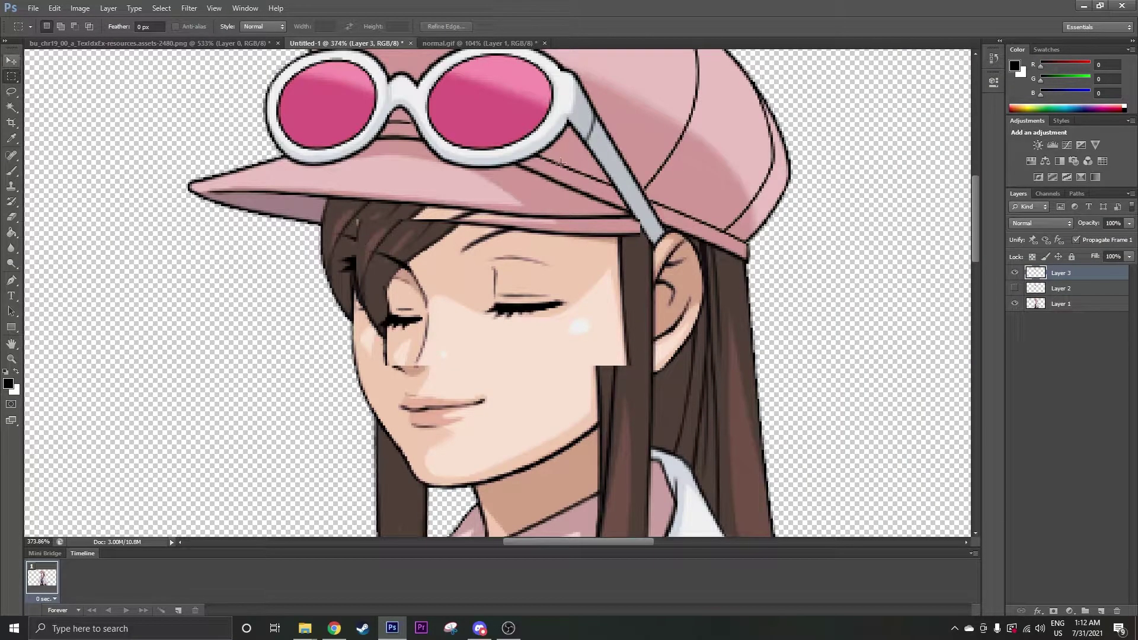
click(1015, 288)
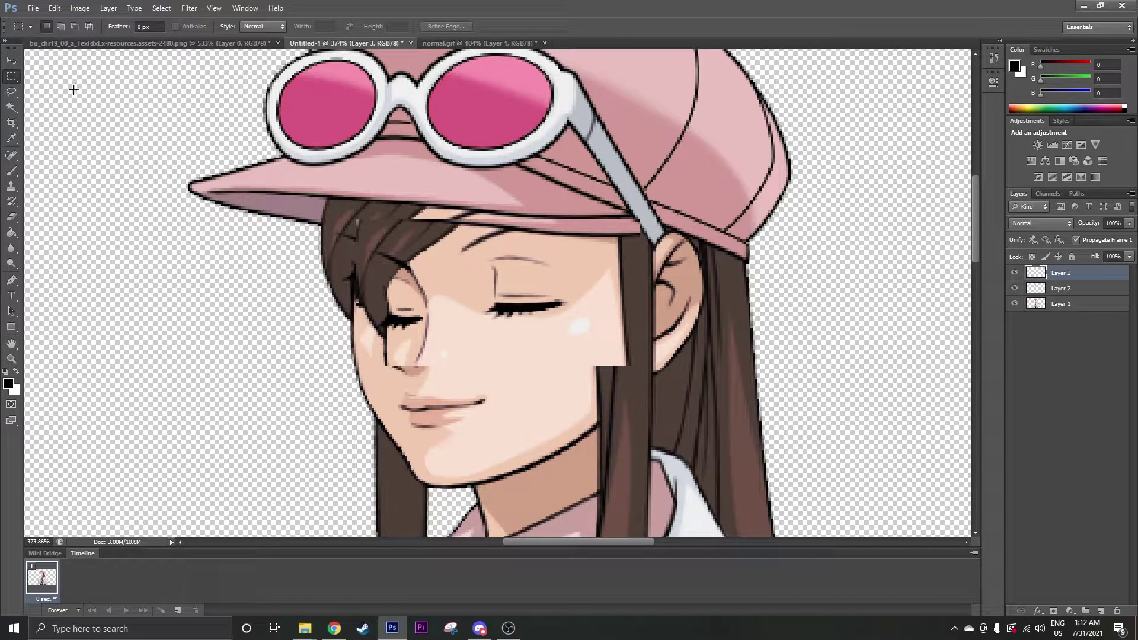
key(v)
drag(507, 290, 477, 272)
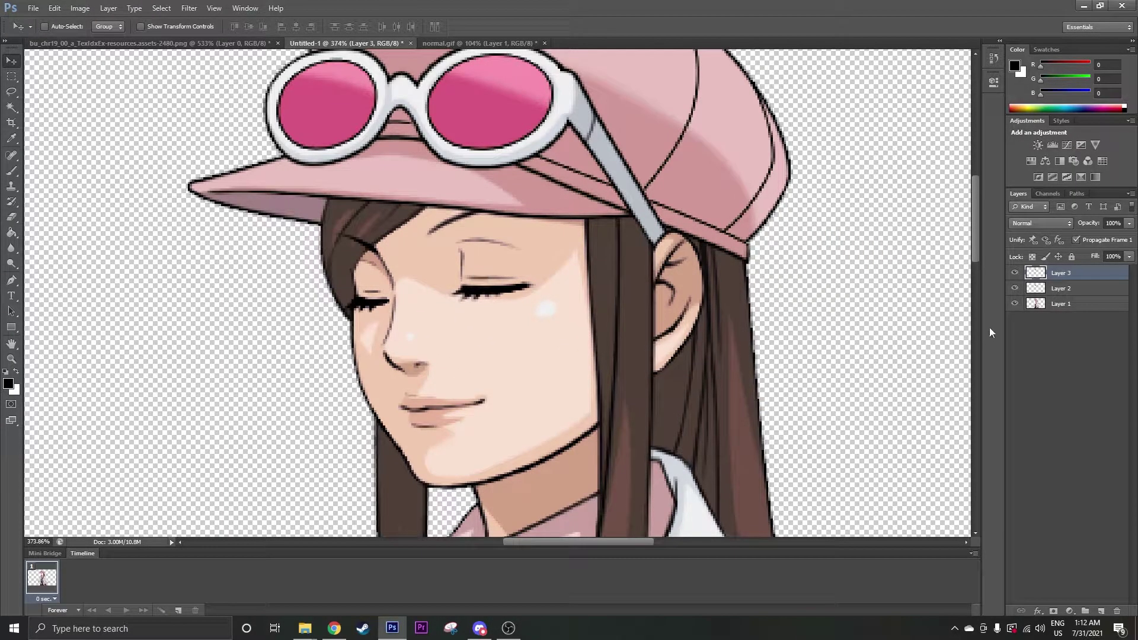
Toggle Layer 3 to compare the closed eyes with the layer below, and leave Layers 3 and 2 hidden
click(1016, 273)
click(1016, 273)
click(1016, 273)
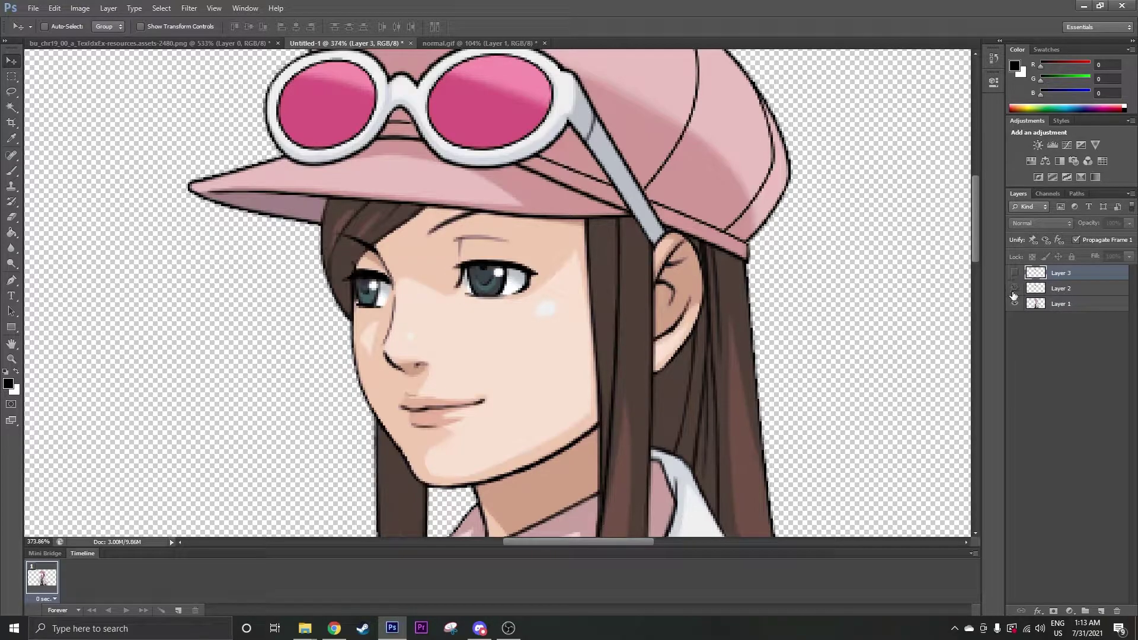
click(1015, 289)
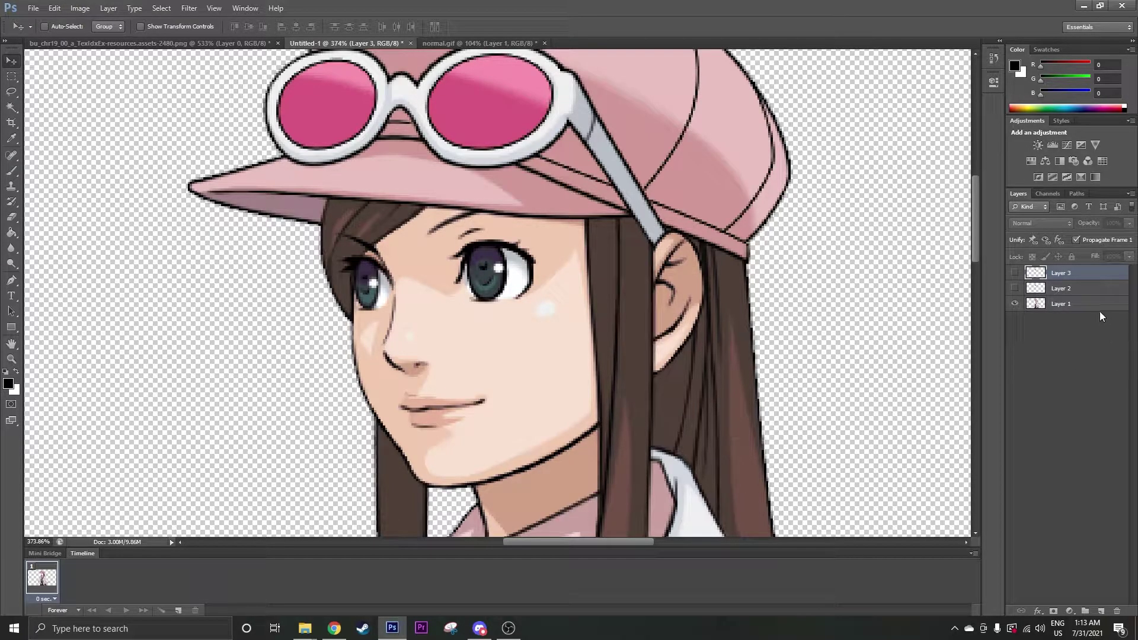
click(223, 40)
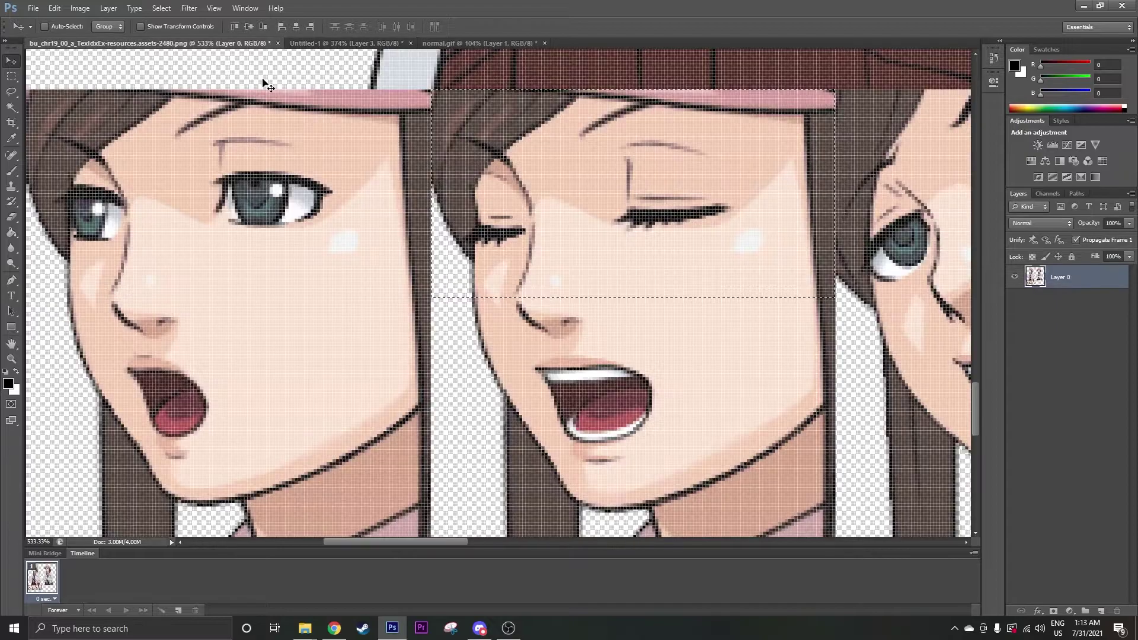
scroll(521, 231, up, 3)
scroll(522, 229, up, 1)
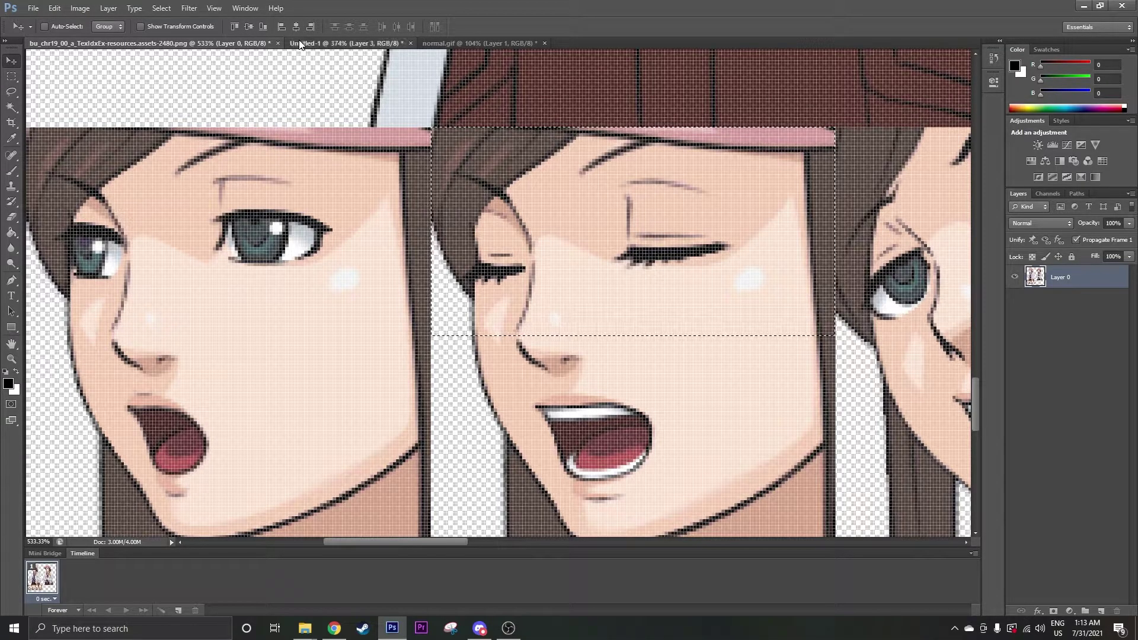
click(347, 43)
Isolate Layer 3 by hiding Layer 1, and draw a rectangular selection around the closed-eyes piece
click(11, 76)
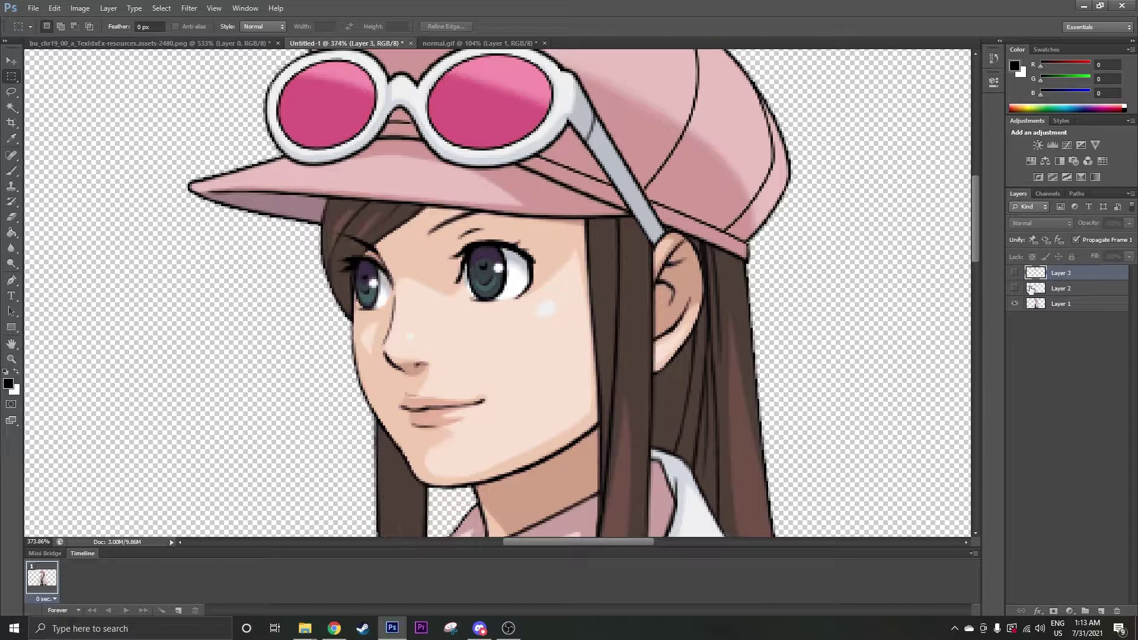
click(1018, 303)
click(1015, 273)
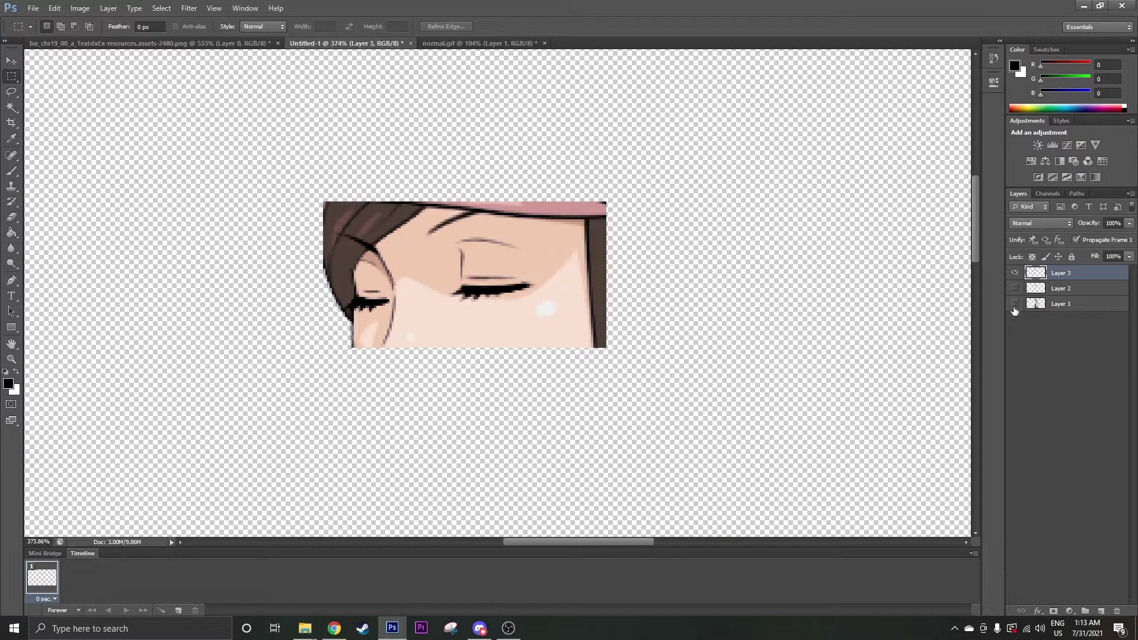
click(1016, 304)
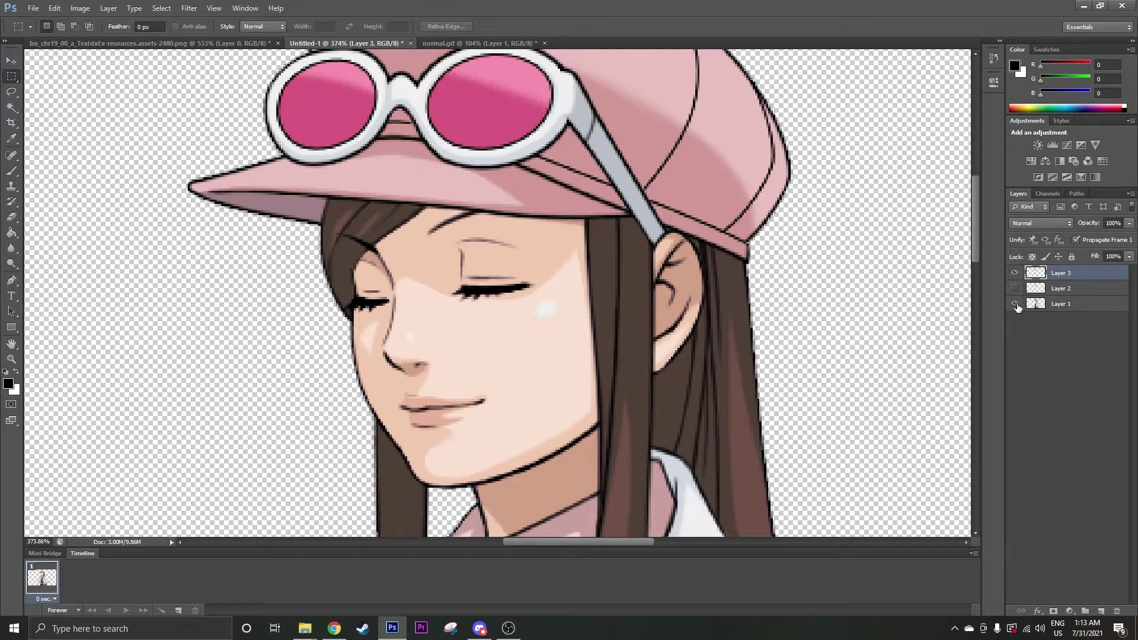
click(1015, 305)
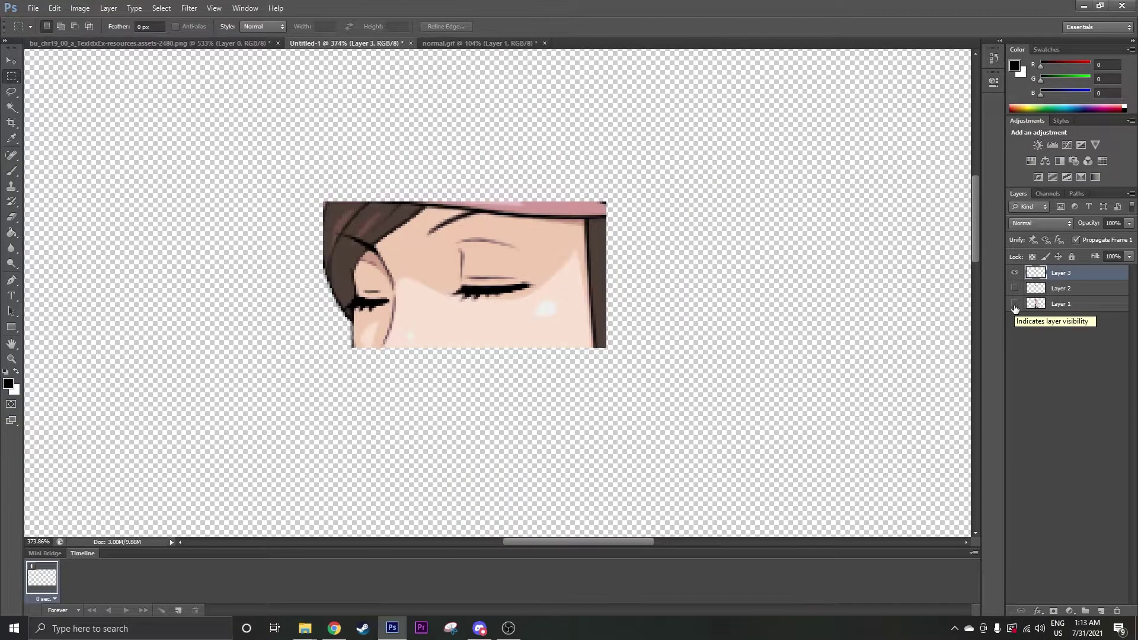
drag(604, 201, 323, 347)
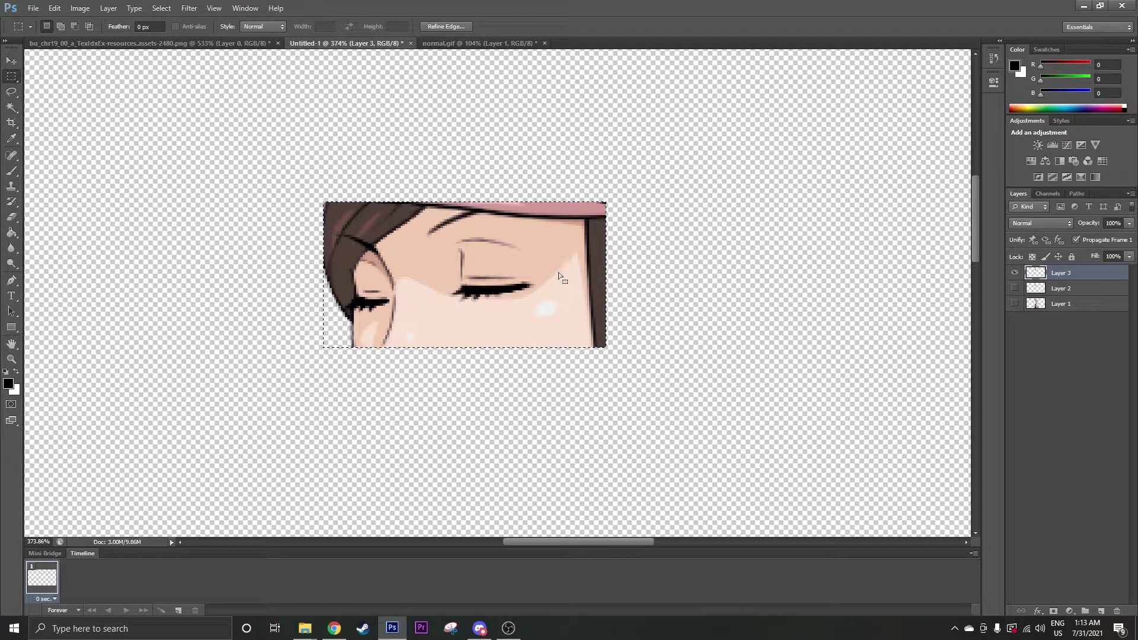
Replace the rectangular selection with a Magic Wand selection following the closed-eyes piece's outline, and inspect its edge pixels up close
click(243, 84)
key(l)
key(w)
key(z)
drag(349, 320, 412, 301)
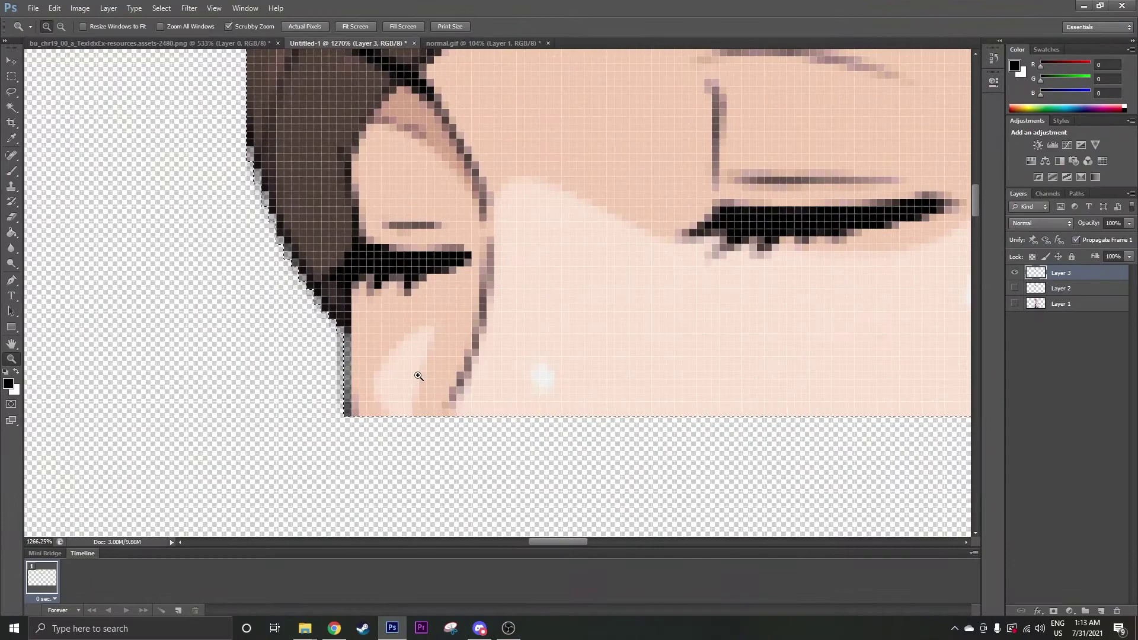
key(ctrl+minus)
key(w)
key(ctrl+shift+d)
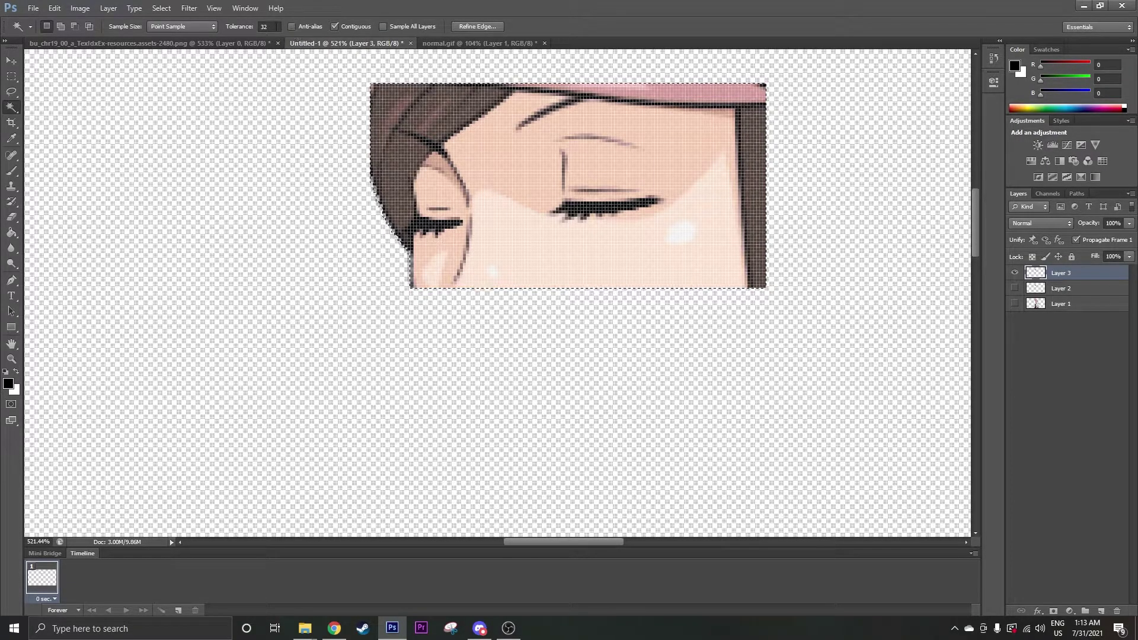
Set the Magic Wand tolerance to 0, reselect the closed-eyes piece along its outline and make Layer 1 the active layer
click(265, 27)
text(0)
key(Return)
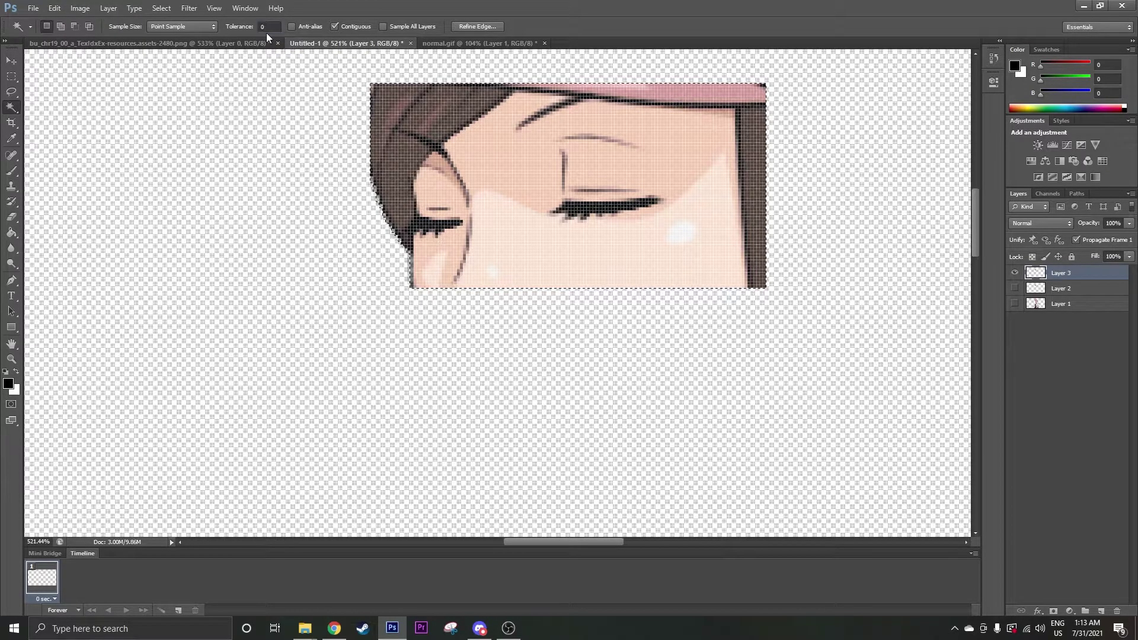
key(ctrl+d)
click(353, 134)
scroll(822, 257, up, 1)
scroll(755, 330, up, 2)
scroll(756, 330, right, 2)
click(1065, 308)
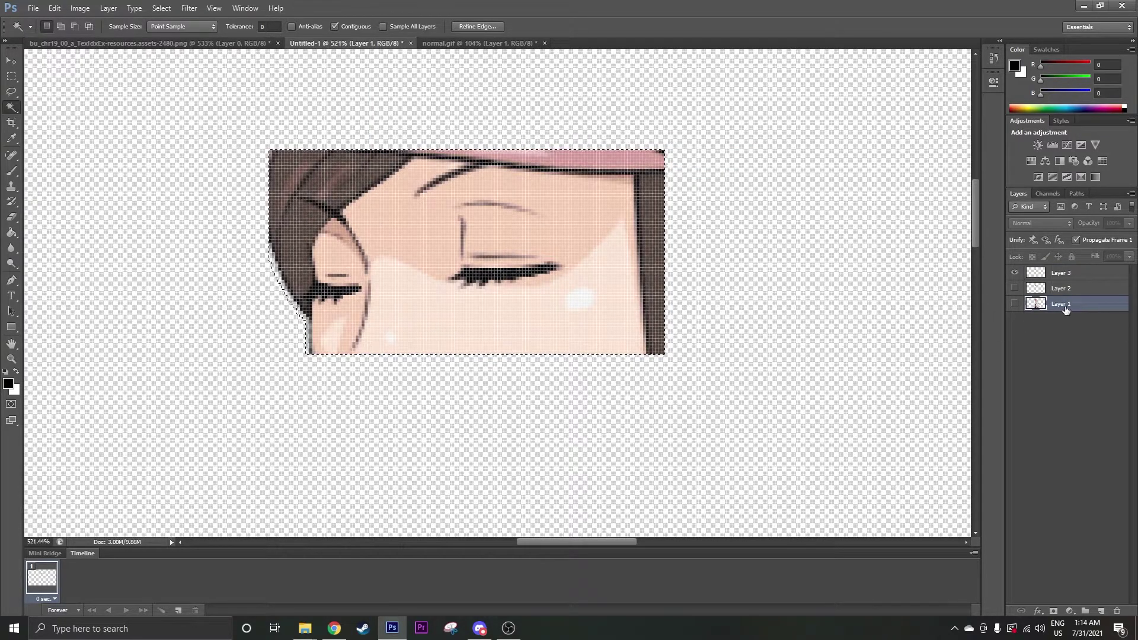
Show Layer 1, cut the selected eye area out of it, and hide Layer 3
click(1015, 303)
right_click(582, 273)
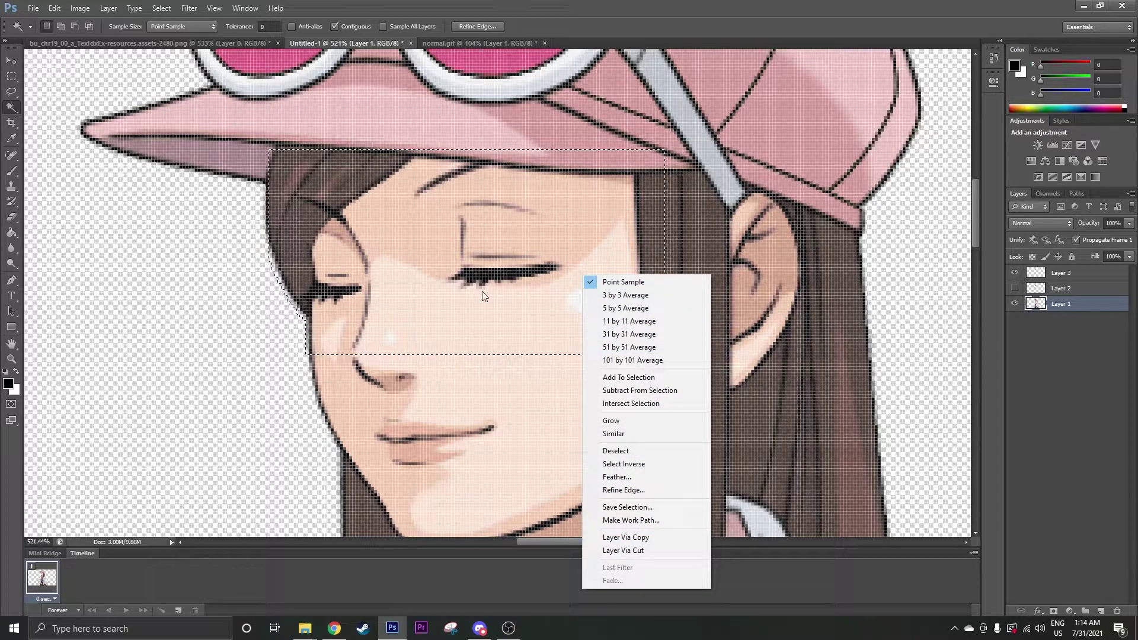
click(646, 466)
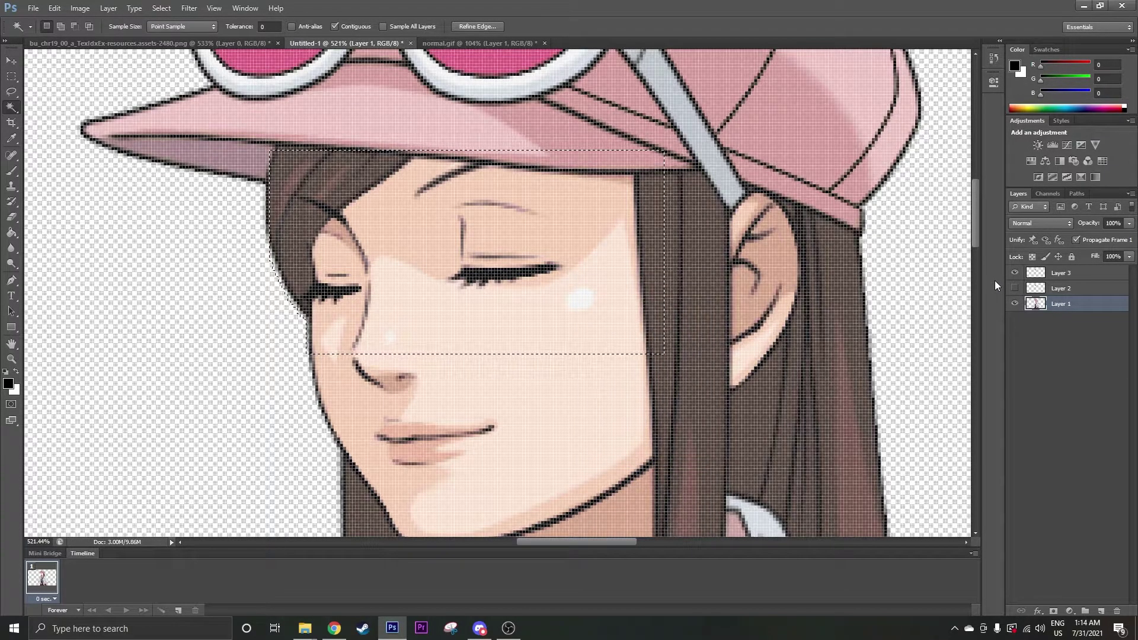
key(ctrl+d)
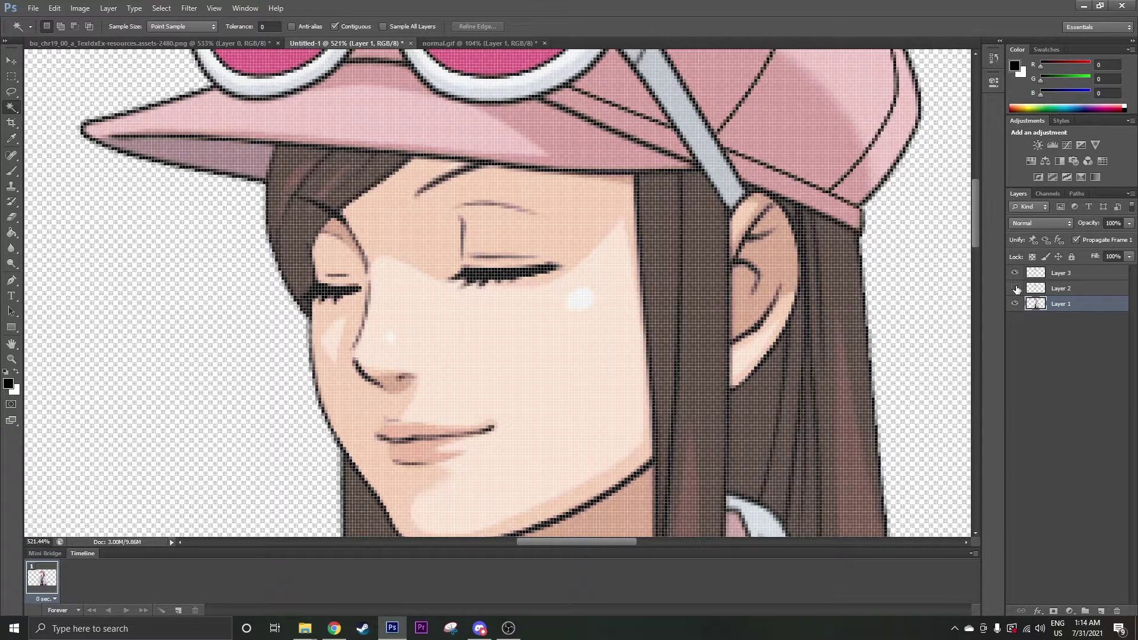
click(1014, 274)
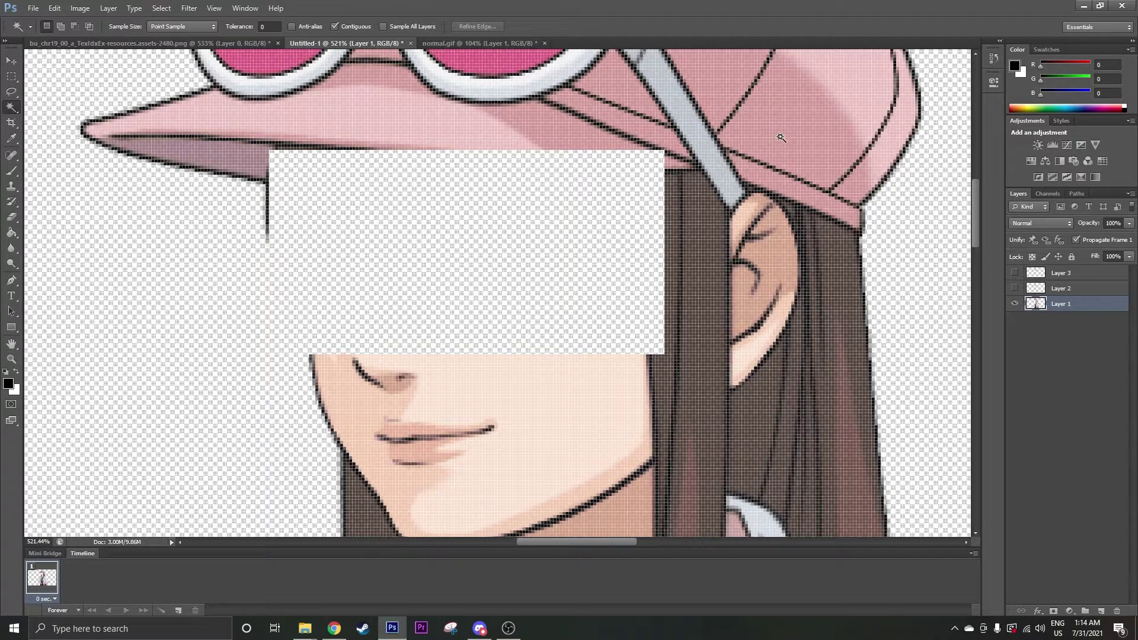
Paste the cut open eyes as a new layer and align them over the gap in the face
key(ctrl+v)
click(4, 62)
drag(466, 242, 439, 212)
key(Left)
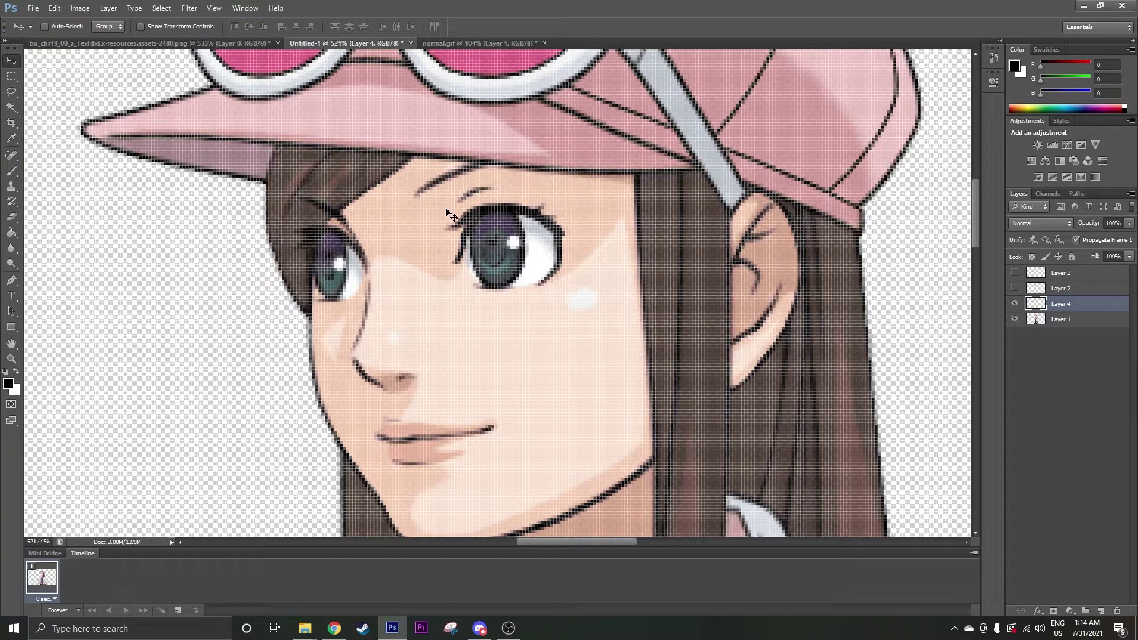
Examine the pasted open-eyes piece against the face, checking the hair and cheek edge pixels up close
scroll(952, 208, down, 5)
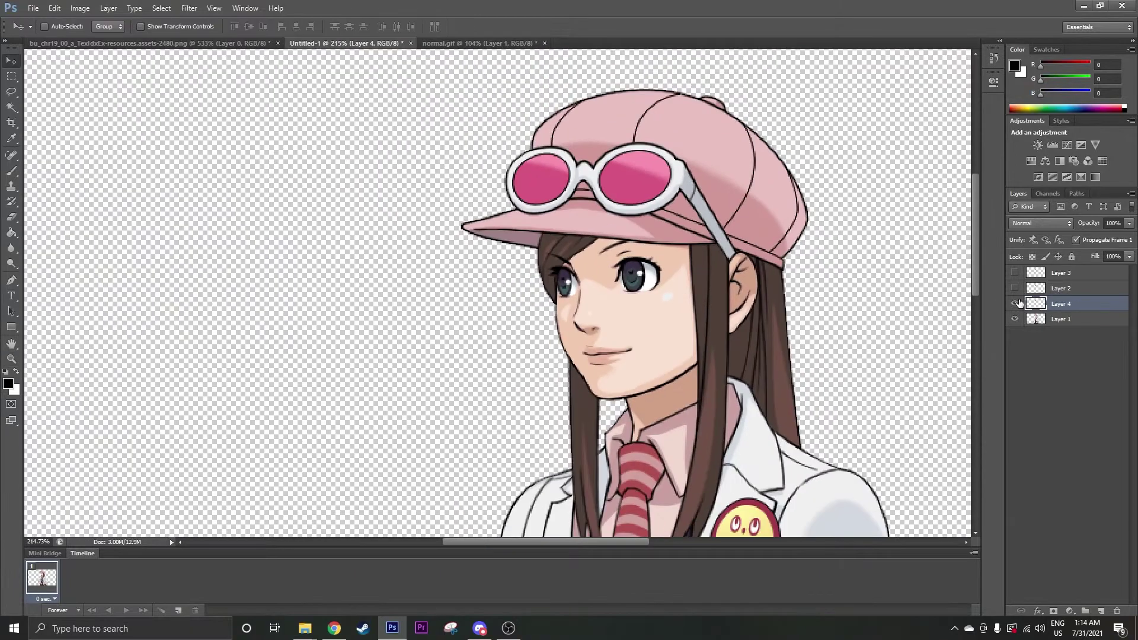
scroll(757, 296, up, 4)
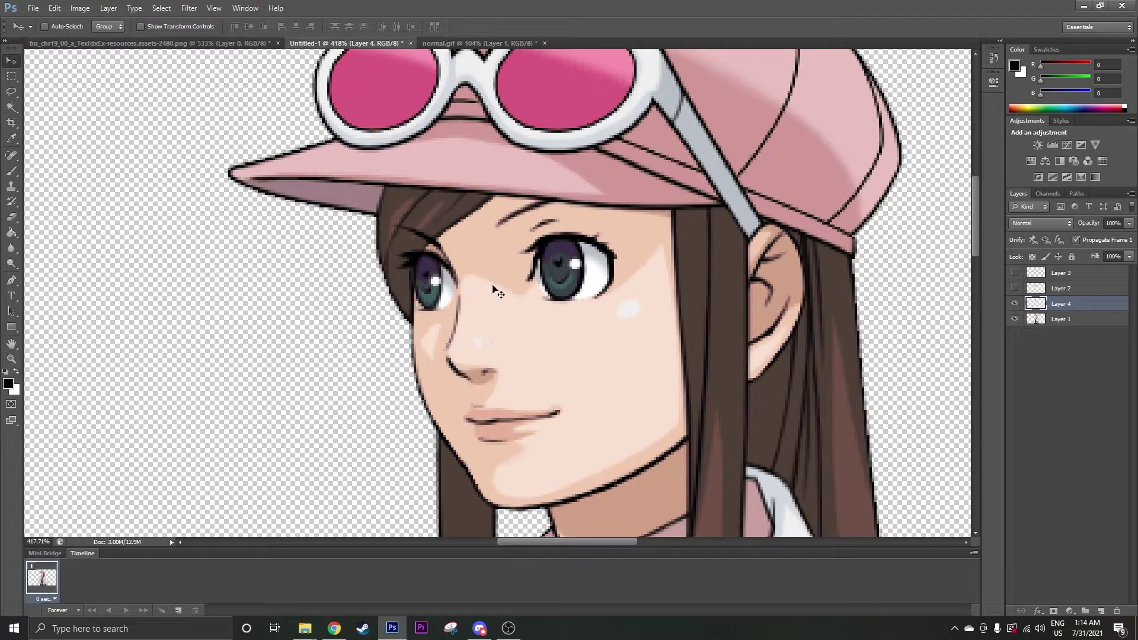
key(z)
scroll(379, 329, up, 6)
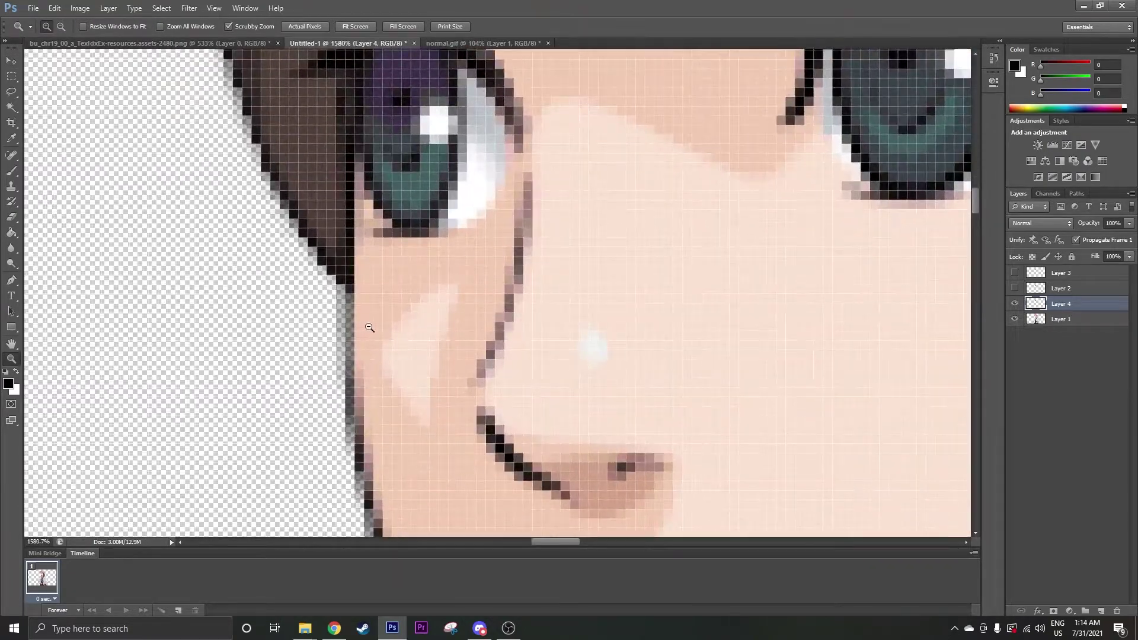
key(v)
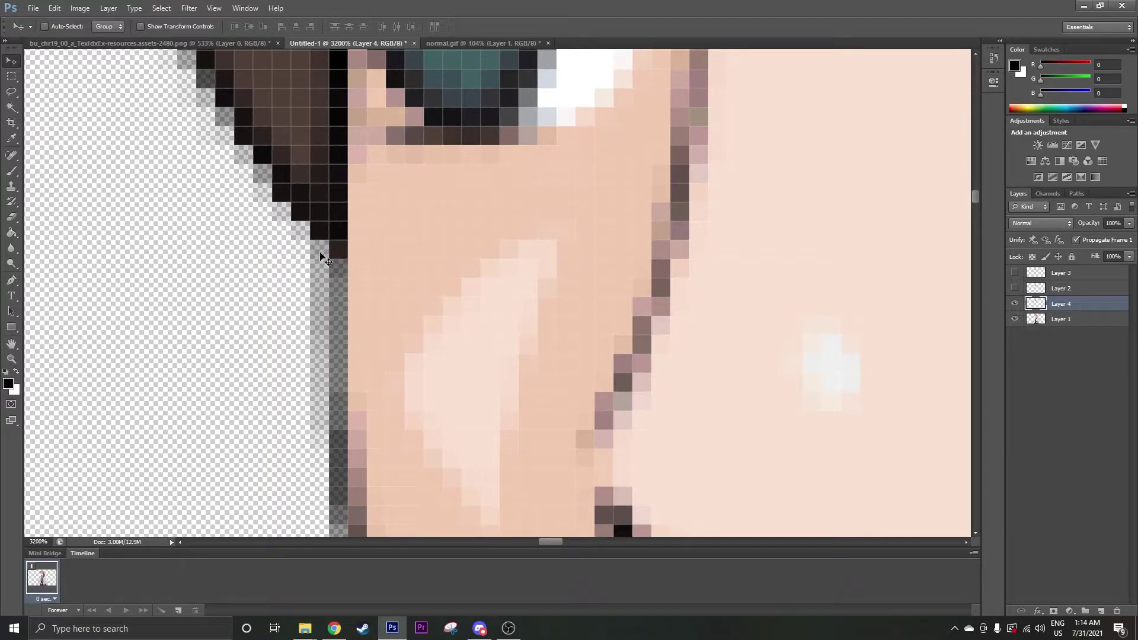
key(z)
scroll(453, 371, down, 5)
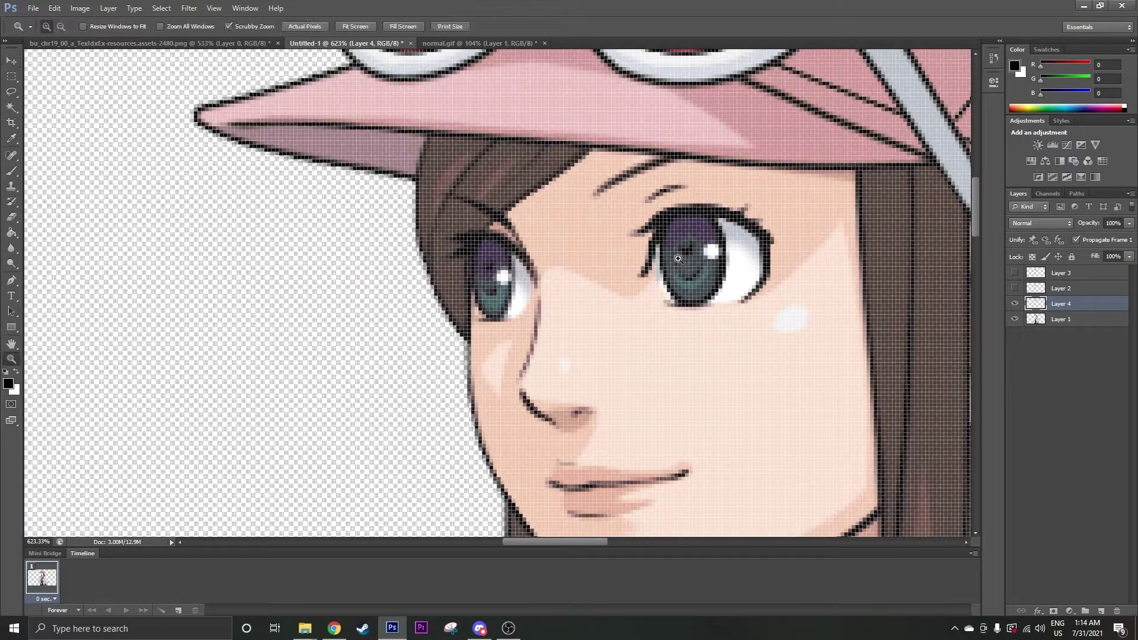
right_click(677, 258)
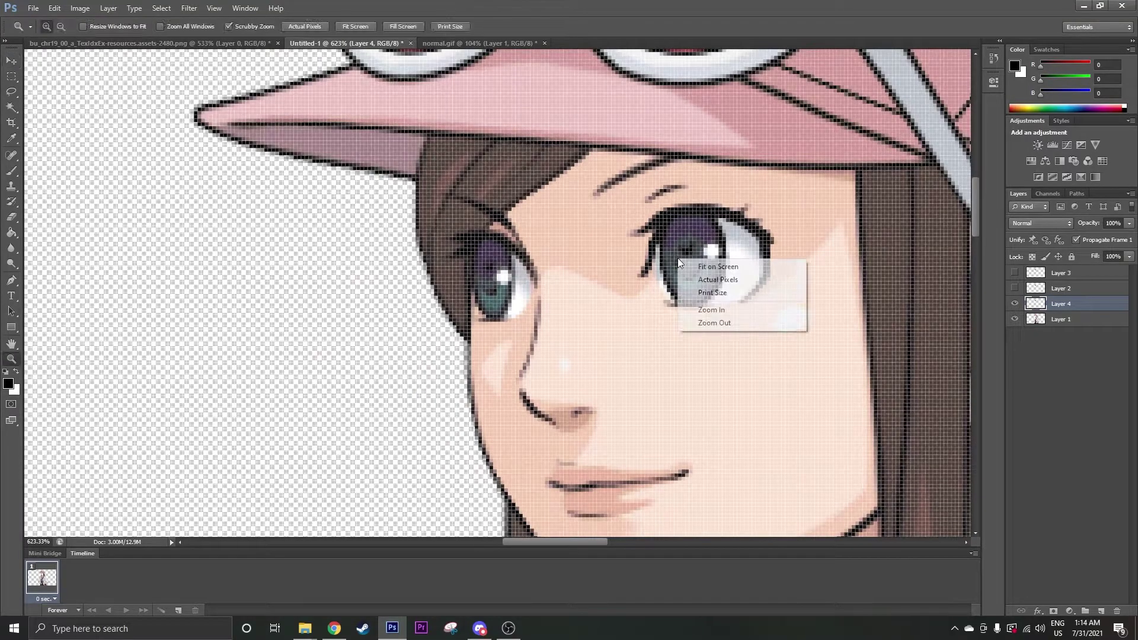
click(692, 265)
scroll(570, 165, up, 5)
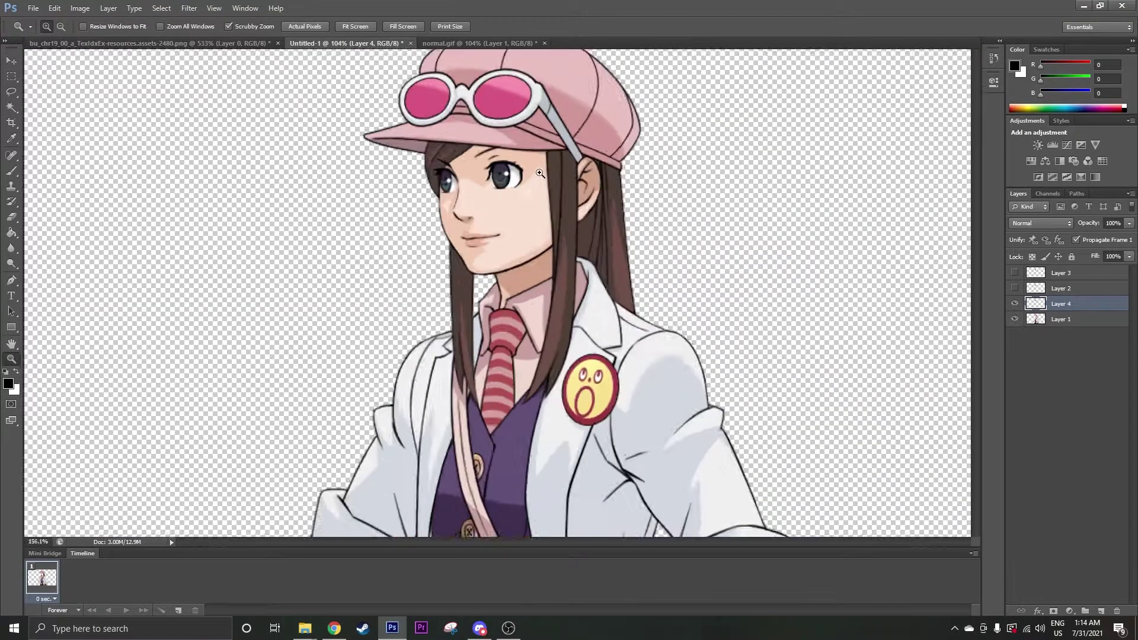
scroll(563, 244, up, 2)
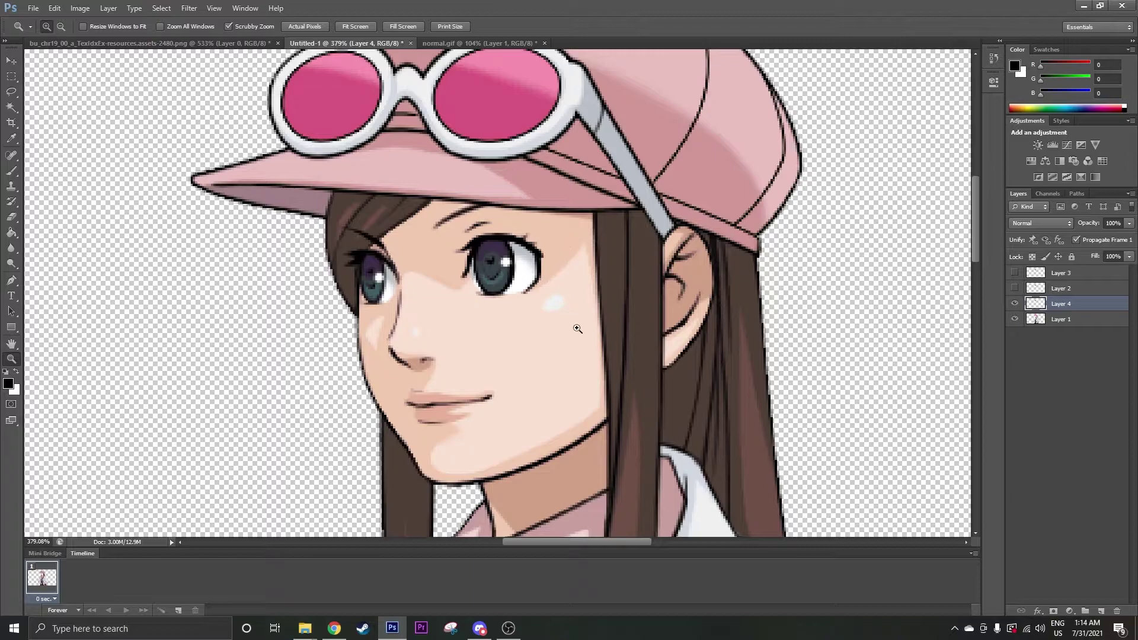
In the sprite sheet document, draw a rectangular selection around the first lower-face piece with the rounded open mouth
click(72, 45)
click(12, 79)
scroll(436, 262, down, 2)
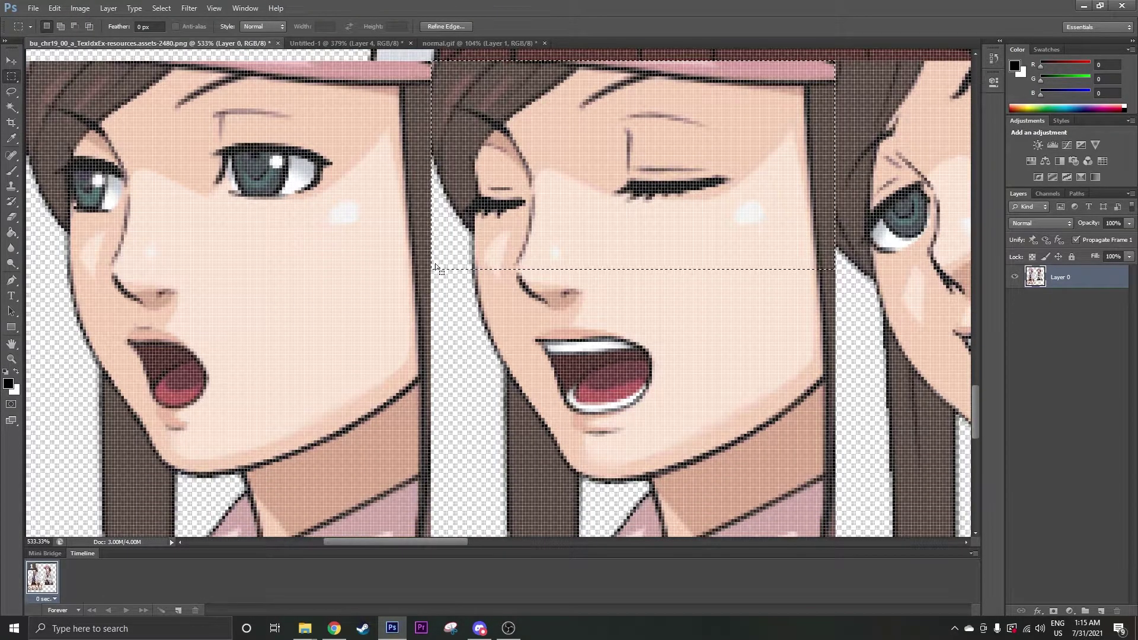
key(z)
drag(436, 262, 373, 330)
key(m)
key(z)
drag(602, 363, 546, 370)
scroll(761, 404, up, 4)
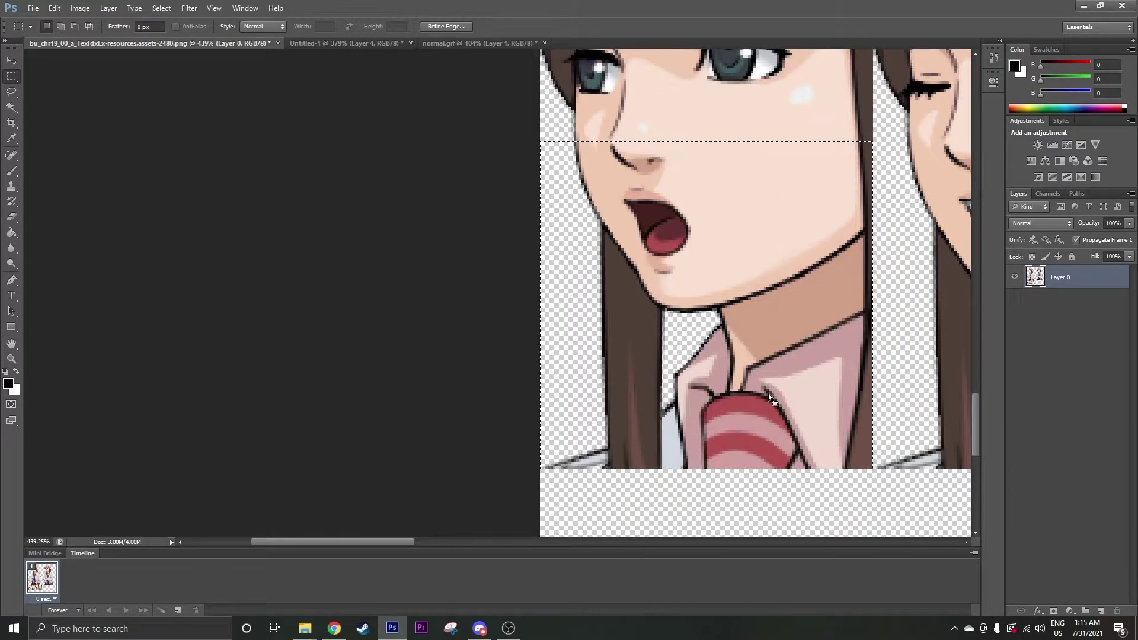
Paste the rounded open-mouth piece into Untitled-1, align it over the lower face, and place its layer above Layer 3
click(349, 42)
key(ctrl+v)
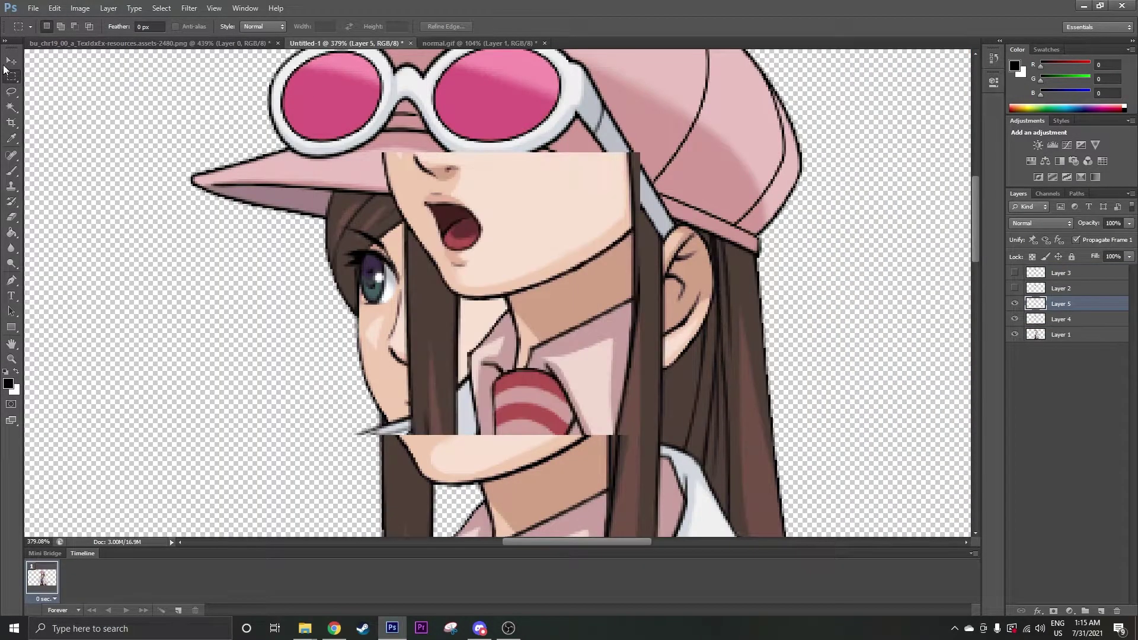
click(10, 61)
drag(455, 216, 427, 395)
scroll(427, 395, down, 3)
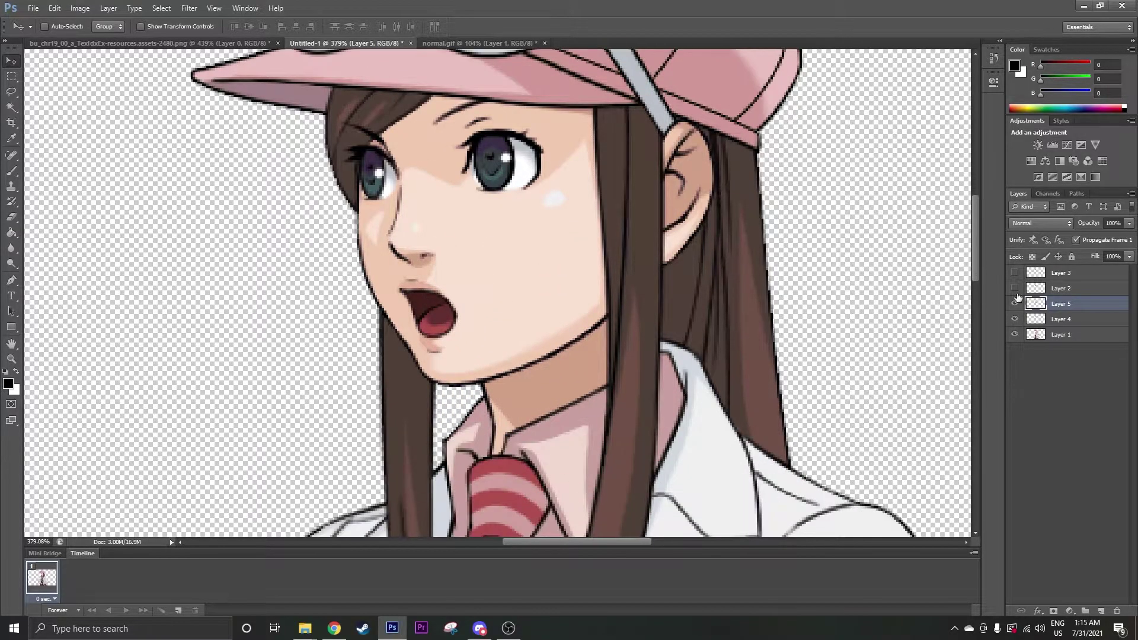
drag(1057, 300, 1054, 270)
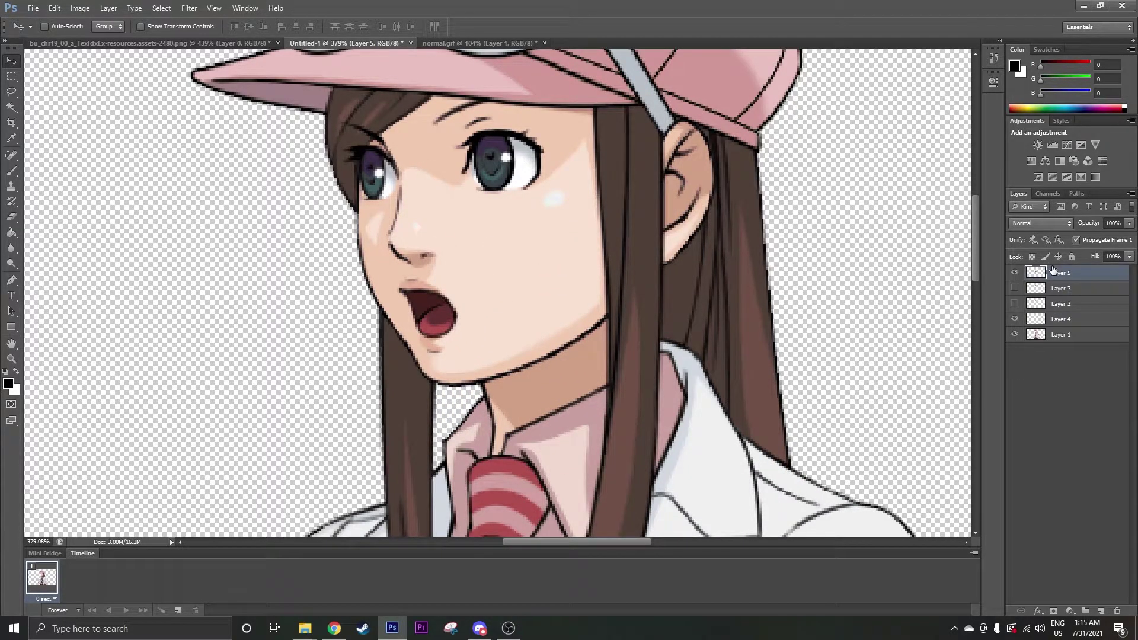
Apply the Yellow color label to the eye layers, Layer 4, Layer 2 and Layer 3
click(1062, 320)
shift+click(1063, 295)
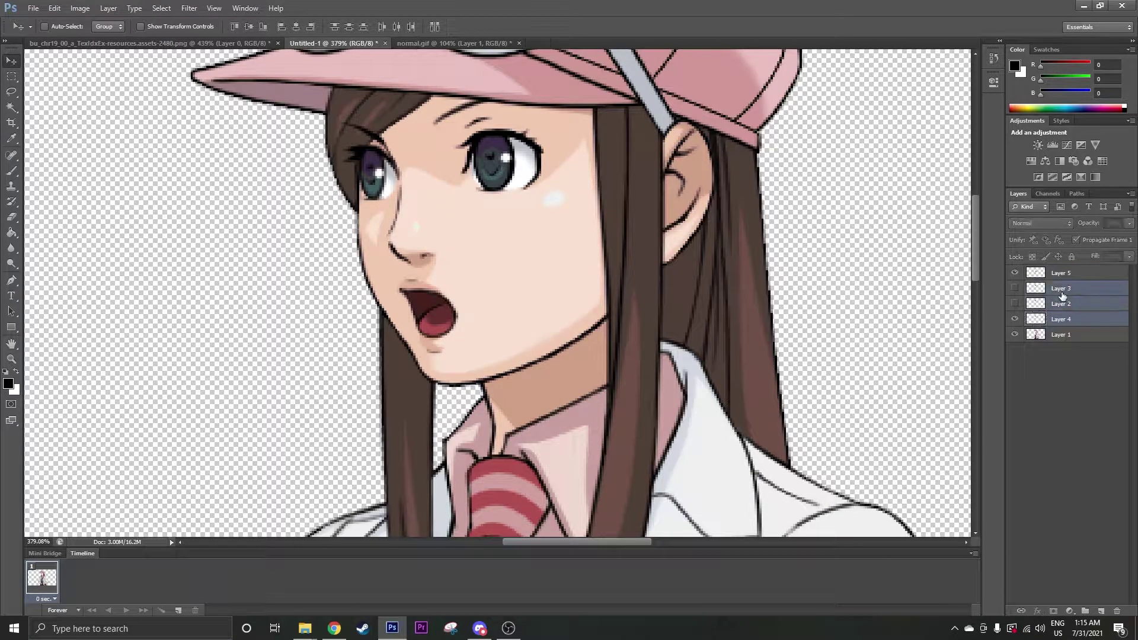
right_click(1062, 295)
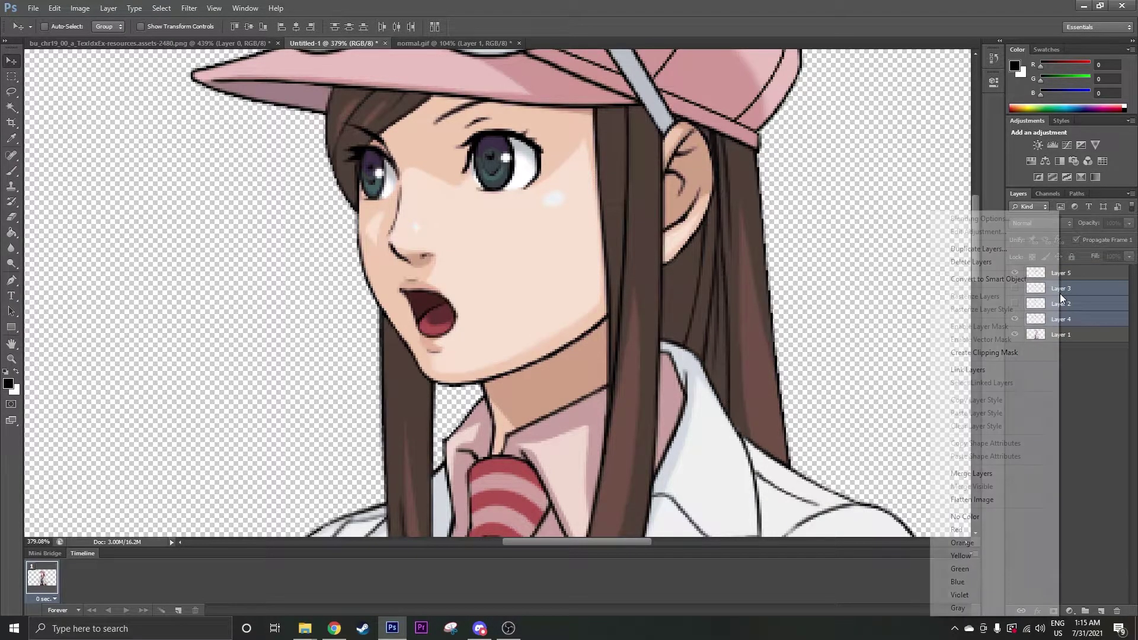
click(1010, 563)
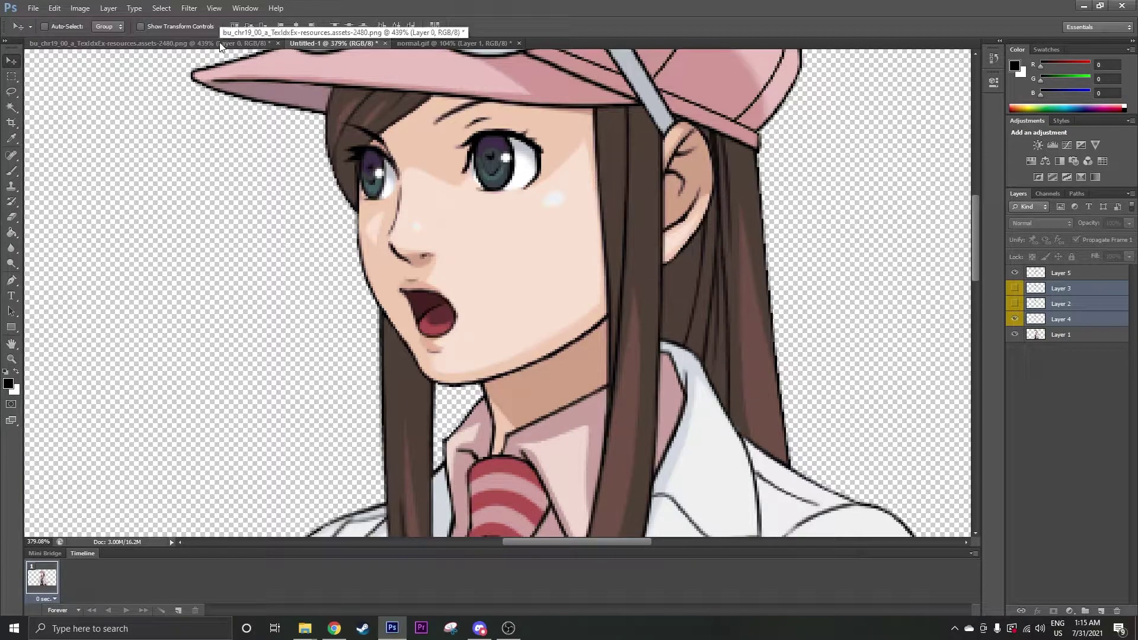
In the sprite sheet document, shift the existing rectangular selection horizontally onto the neighbouring wide-open mouth piece
click(202, 43)
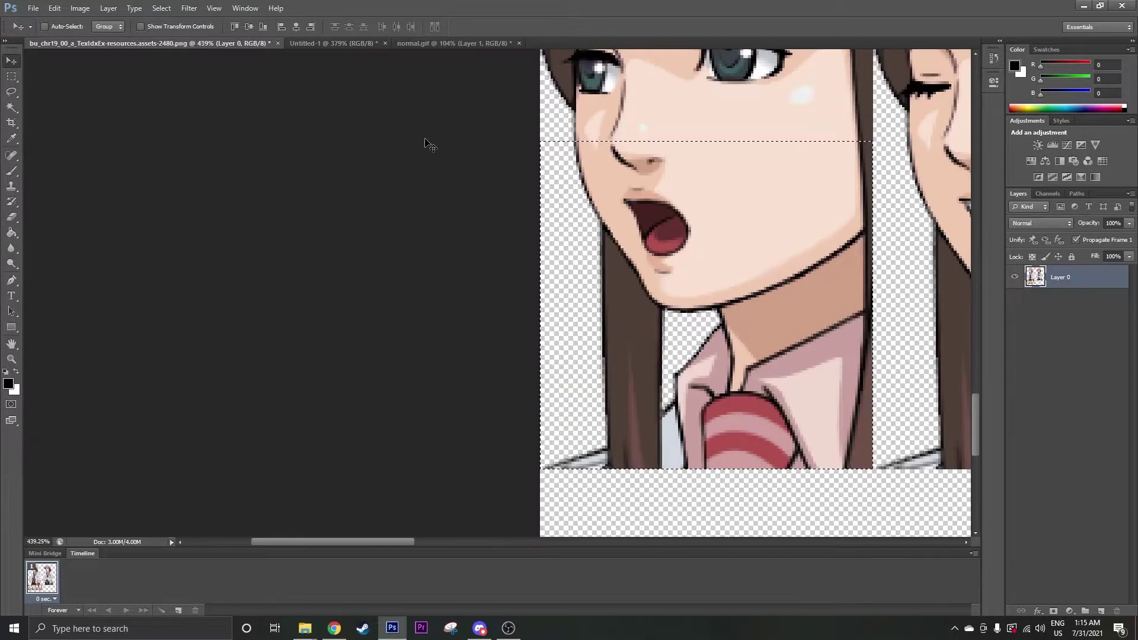
scroll(47, 143, right, 10)
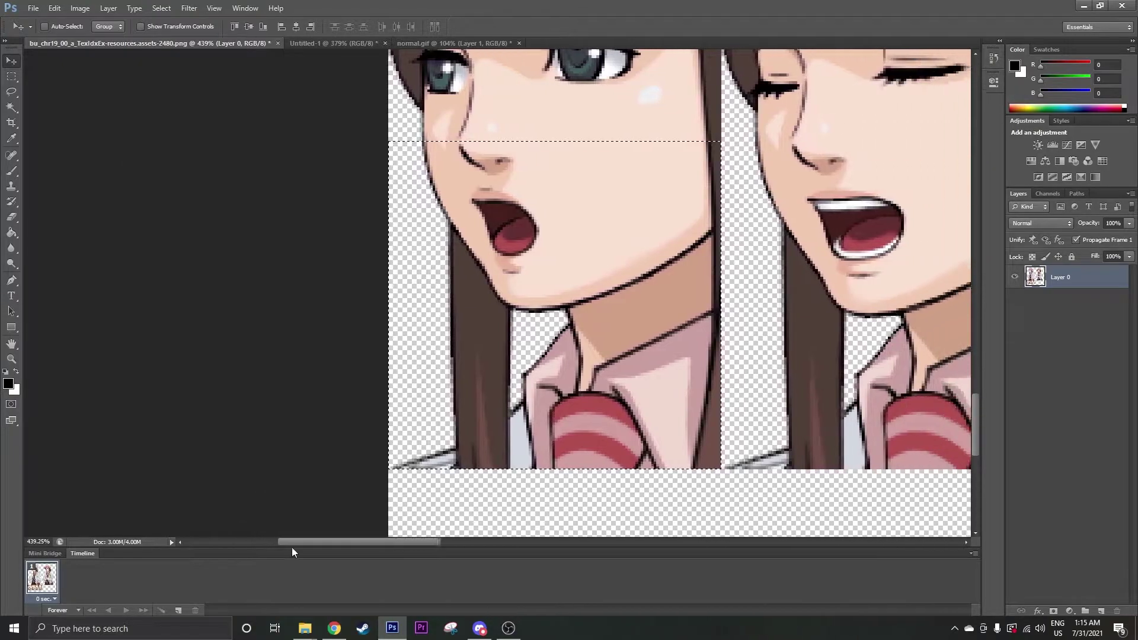
click(12, 77)
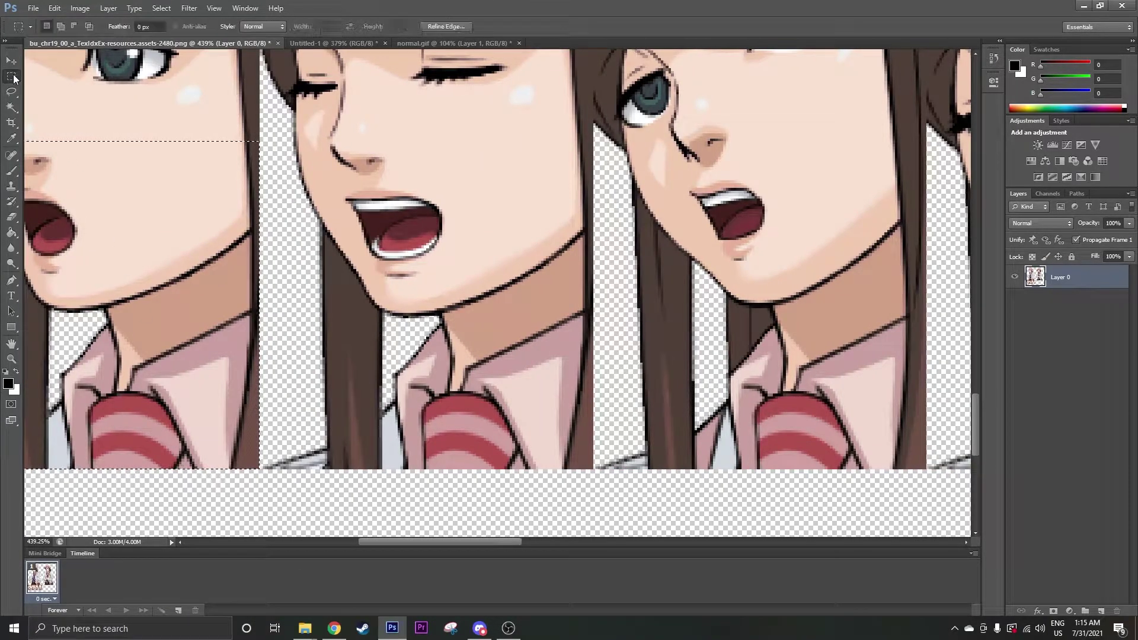
key(shift+Right)
key(shift+Right)
key(shift+Right)
key(shift+Right)
key(shift+Right)
key(shift+Right)
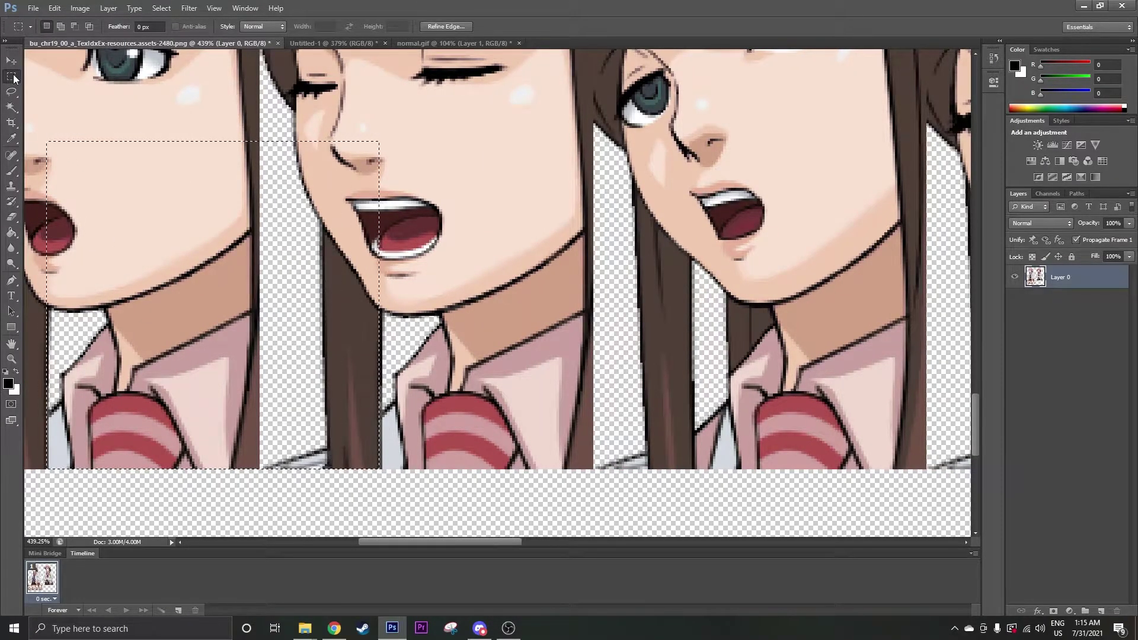
key(shift+Right)
key(shift+Right)
key(shift+Right)
key(shift+Right)
key(shift+Right)
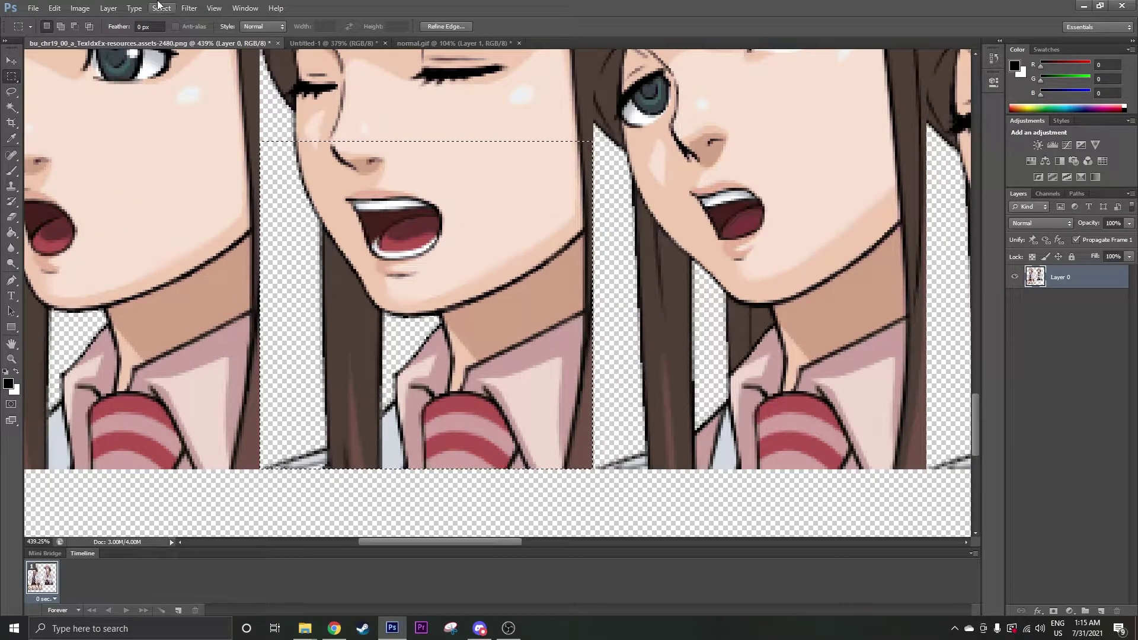
Paste the wide-open mouth piece into Untitled-1, move its layer above Layer 5, and align it over the lower face
click(307, 43)
key(ctrl+v)
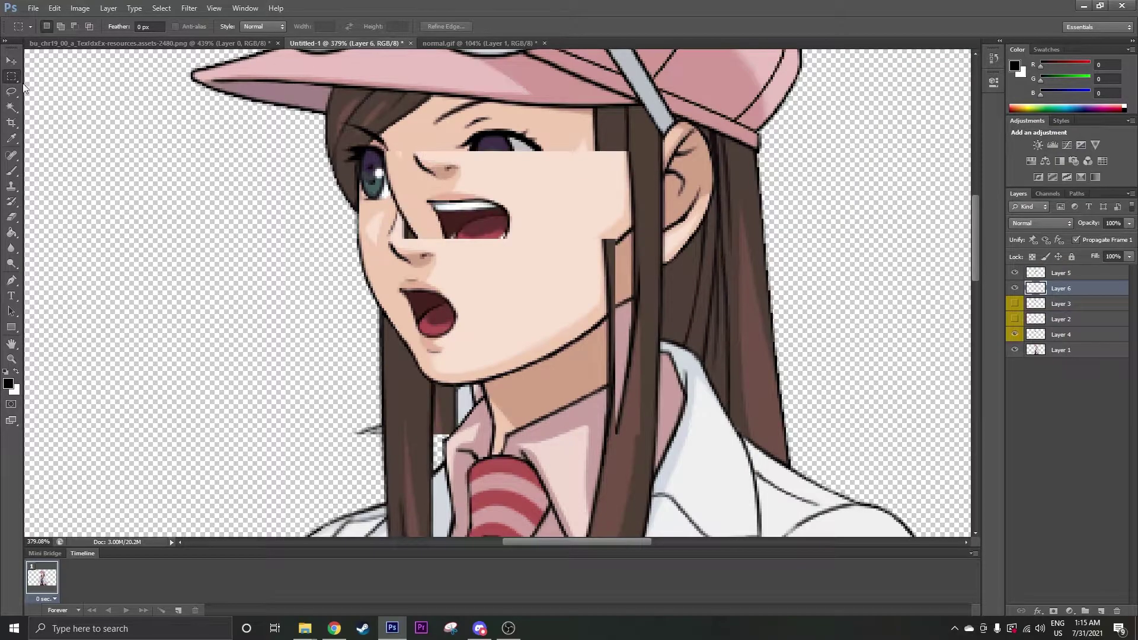
click(12, 61)
drag(1059, 289, 1056, 268)
drag(504, 196, 479, 282)
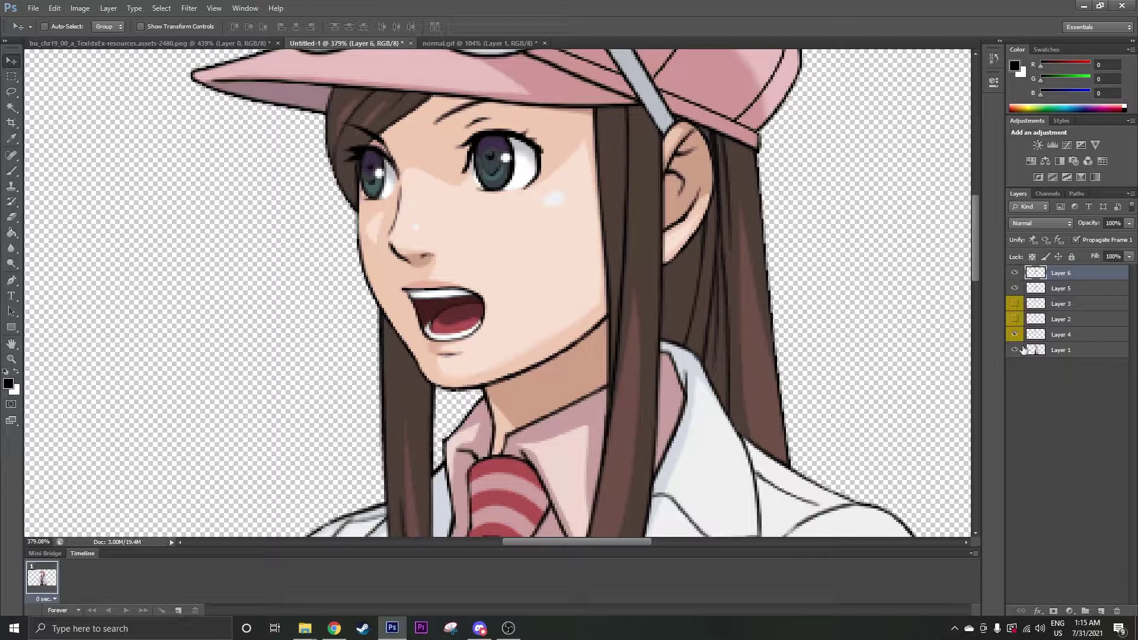
Hide Layers 1 and 4, and draw a rectangular selection around the whole mouth piece
click(1015, 350)
click(1015, 335)
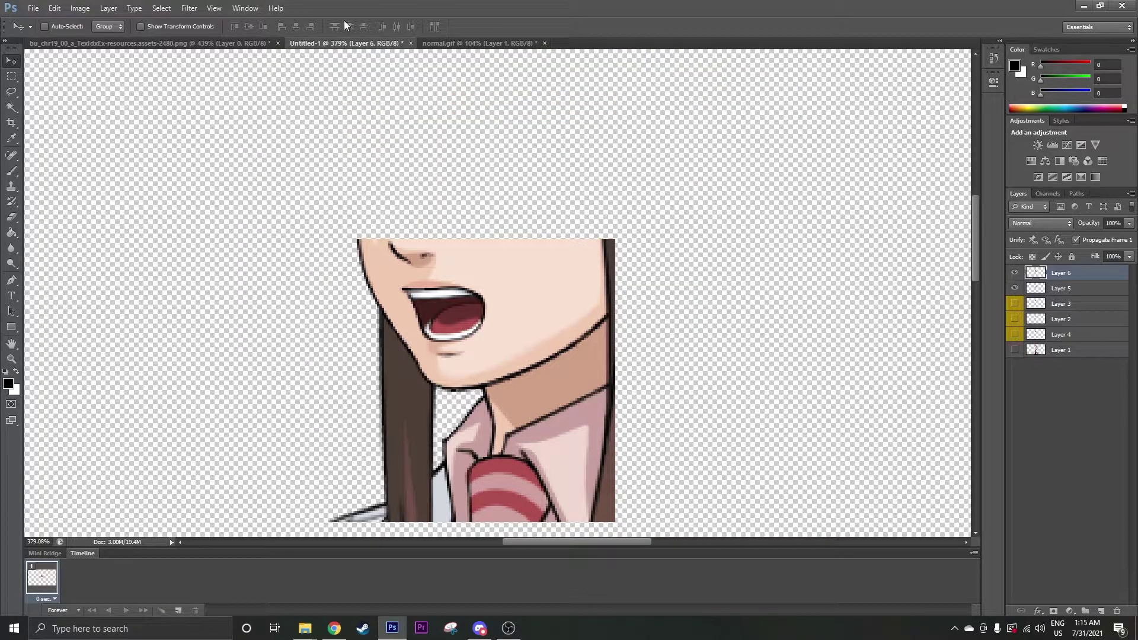
click(11, 77)
scroll(595, 240, up, 5)
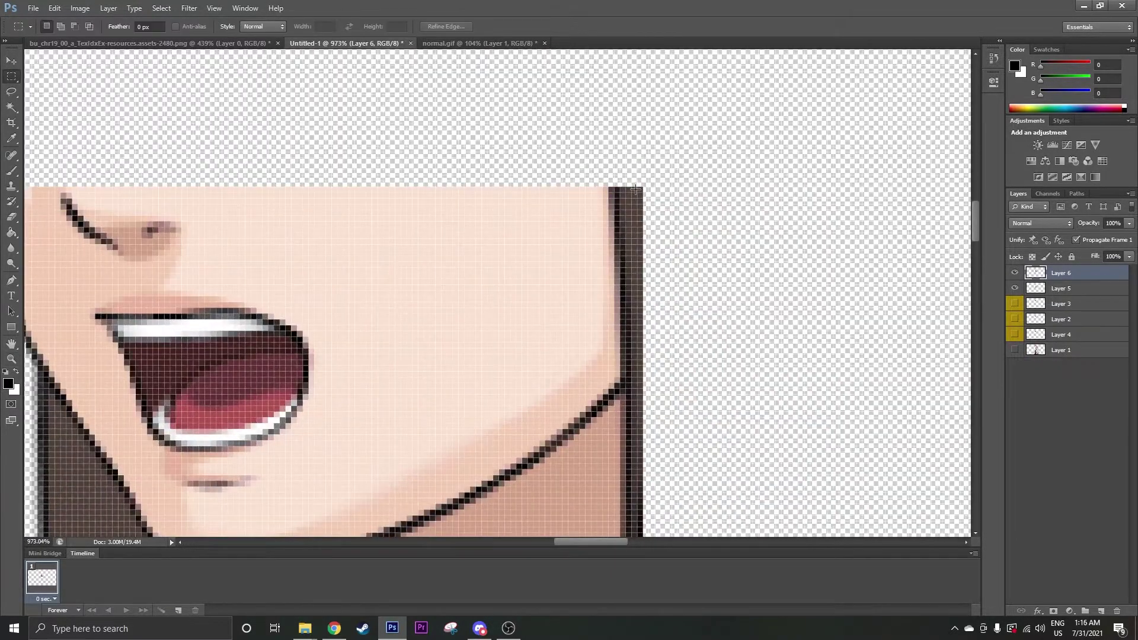
drag(641, 187, 590, 236)
click(647, 189)
drag(641, 187, 215, 234)
scroll(471, 192, down, 4)
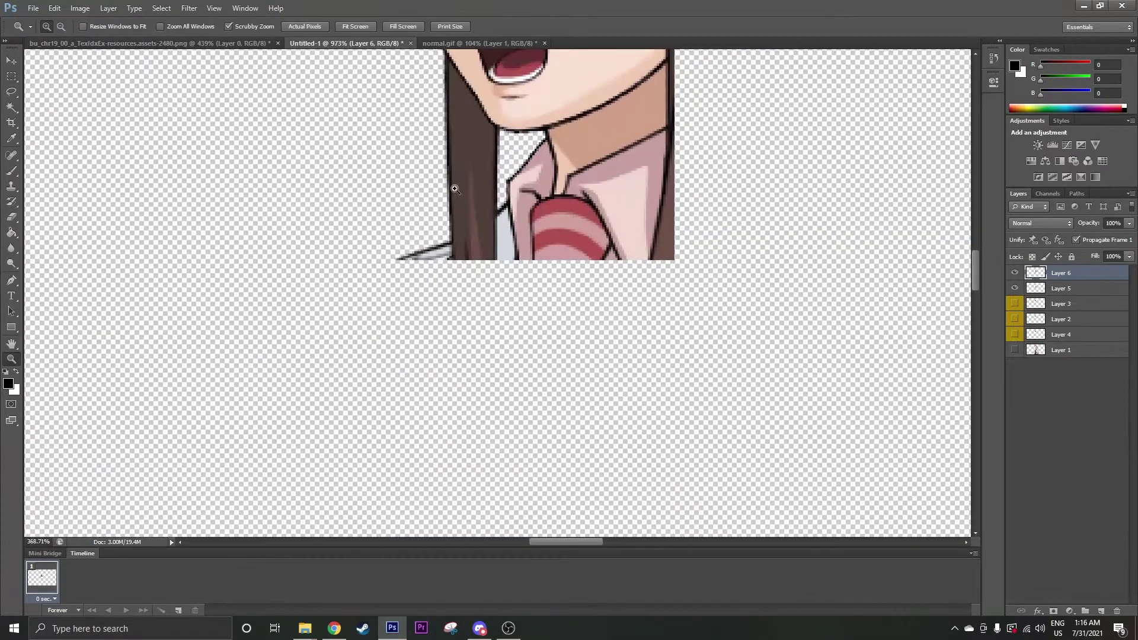
scroll(627, 218, up, 1)
Show Layer 1, cut the selected mouth area out of it, and paste that area as a new layer
click(1015, 350)
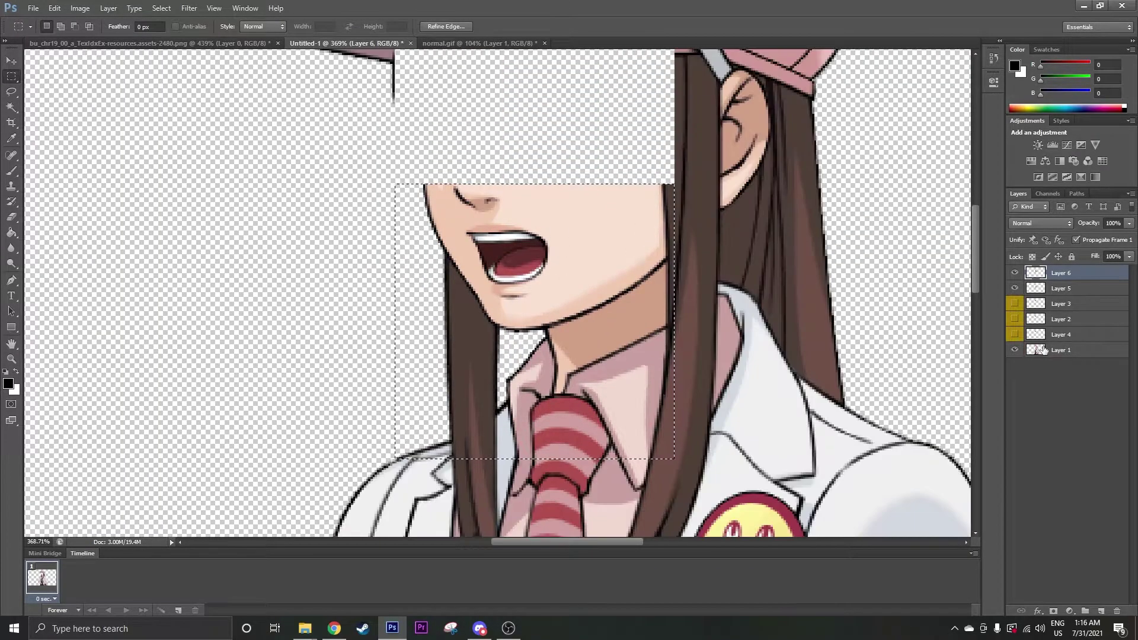
click(1047, 351)
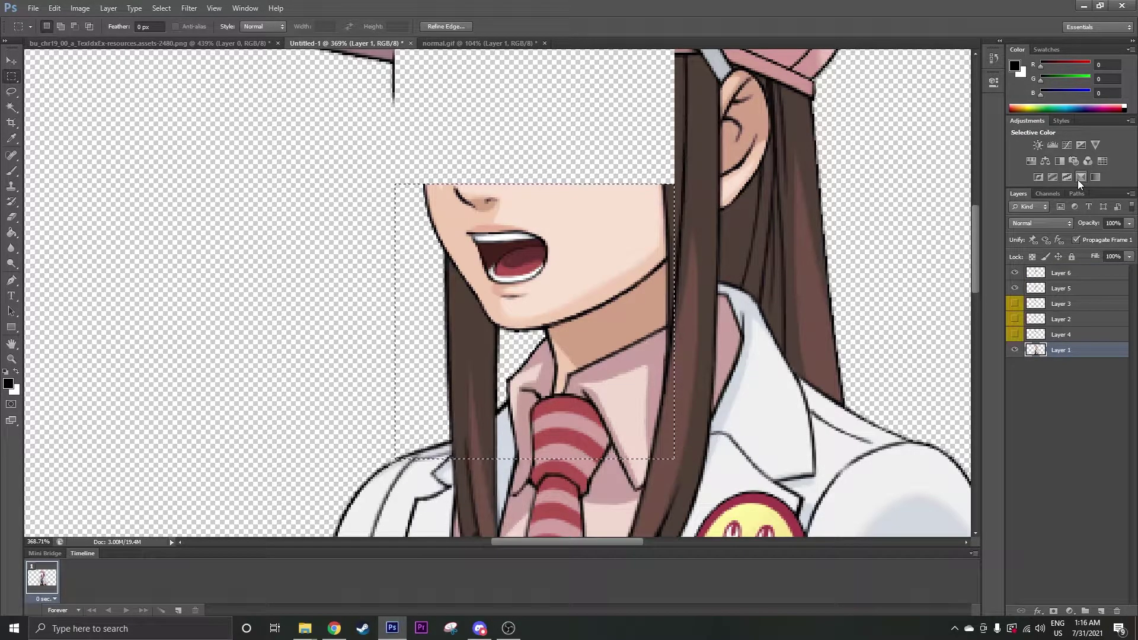
key(ctrl+d)
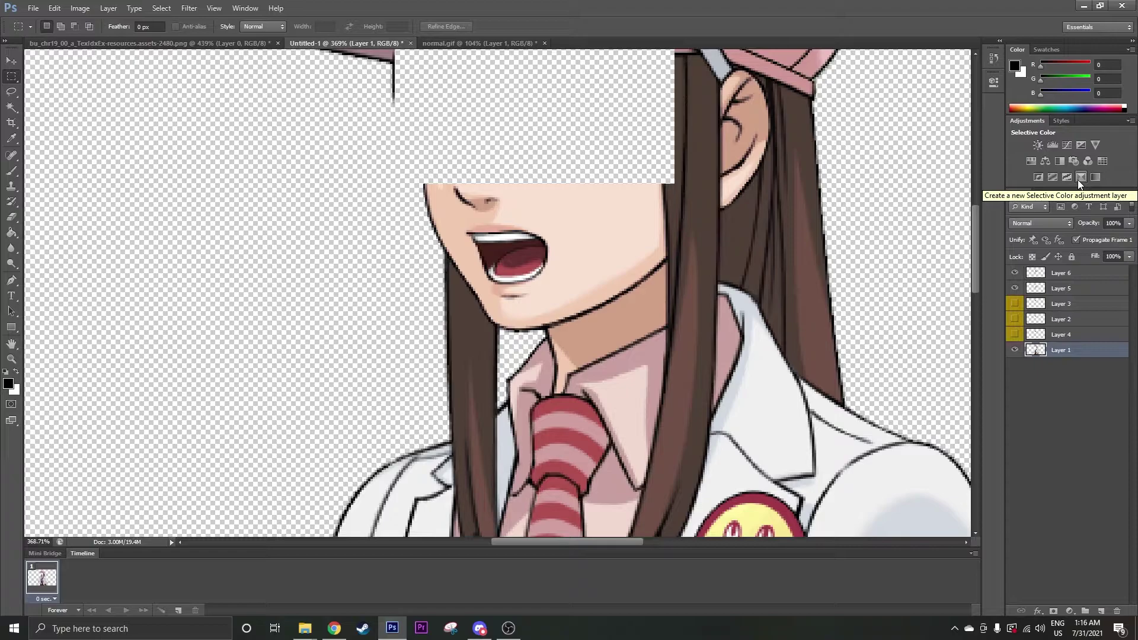
key(ctrl+v)
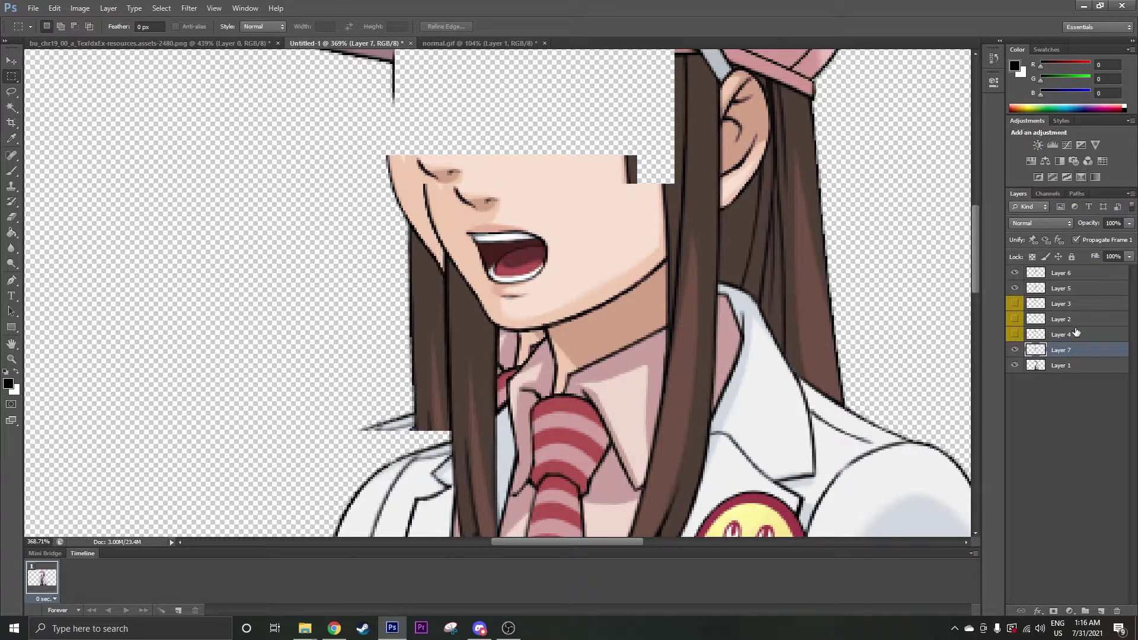
Hide Layers 6 and 5, and move Layer 7's closed-mouth piece into alignment with the lower face
click(1015, 272)
click(1015, 289)
click(11, 62)
drag(488, 230, 526, 258)
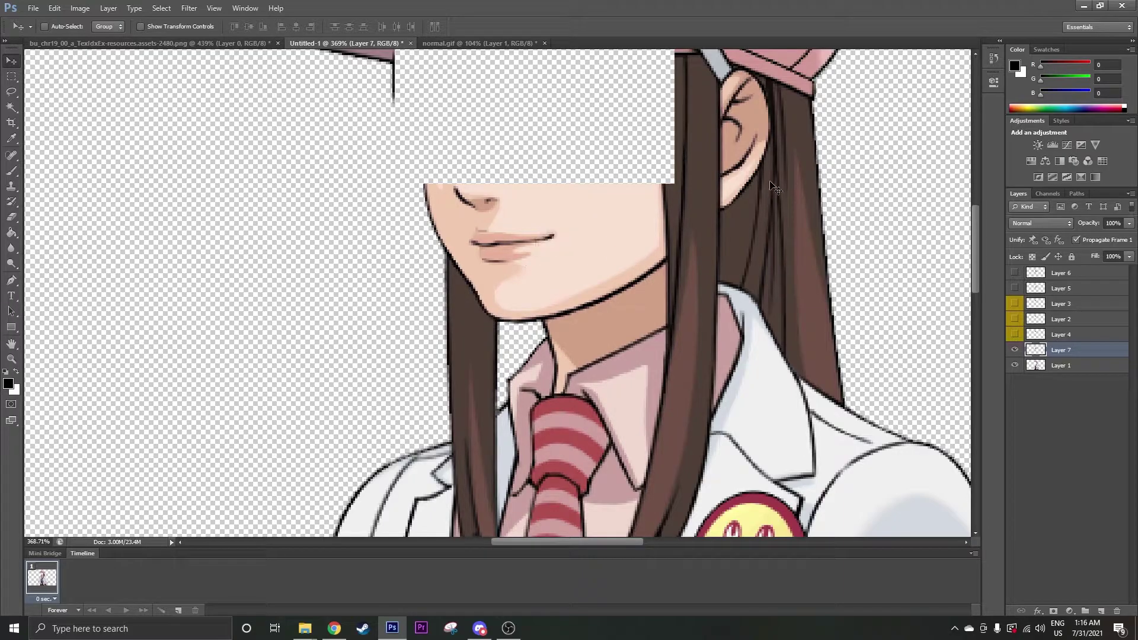
key(Up)
key(Down)
Show Layer 4's open eyes to complete the face, and check the whole sprite
click(1015, 335)
key(z)
right_click(718, 243)
click(756, 251)
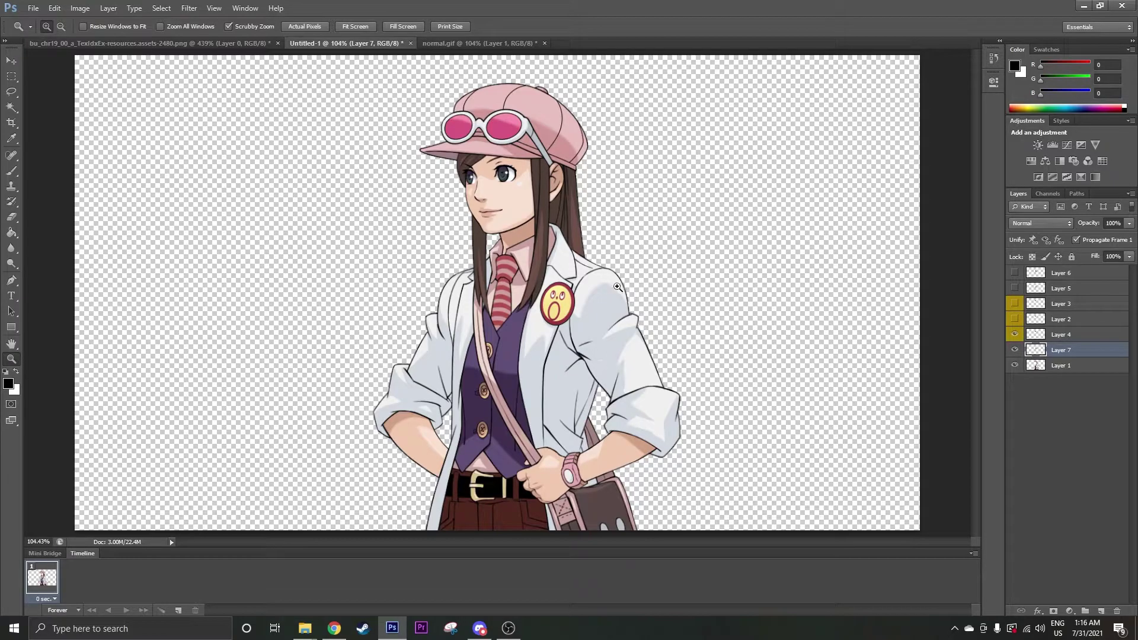
Check the first frame's delay in normal.gif, and set the first frame of Untitled-1 to 0.5 seconds
click(479, 42)
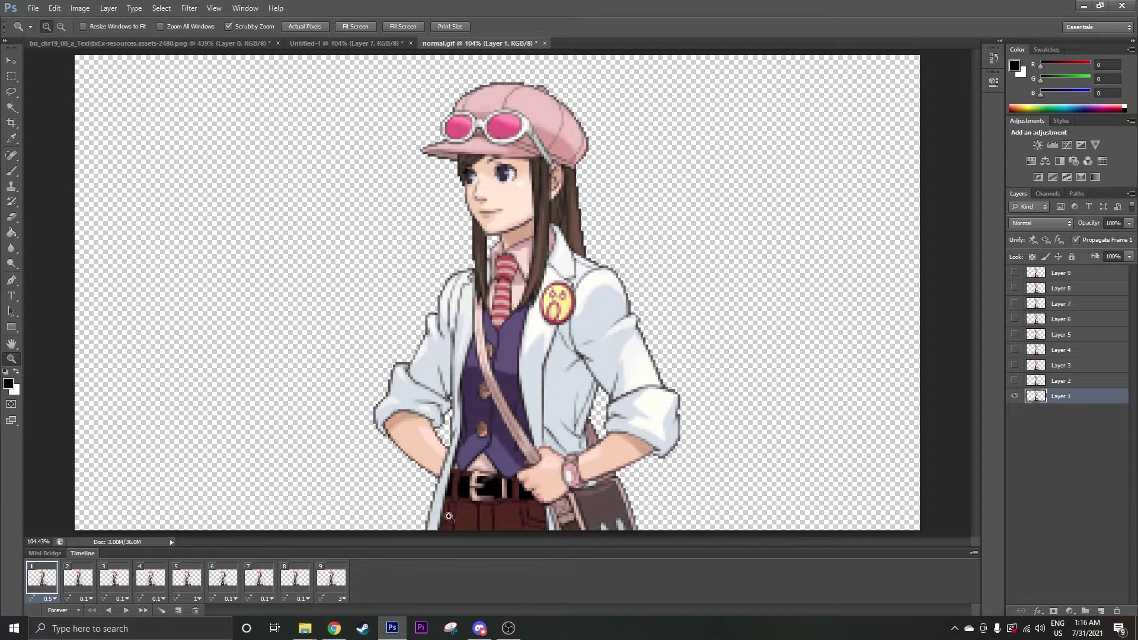
click(364, 39)
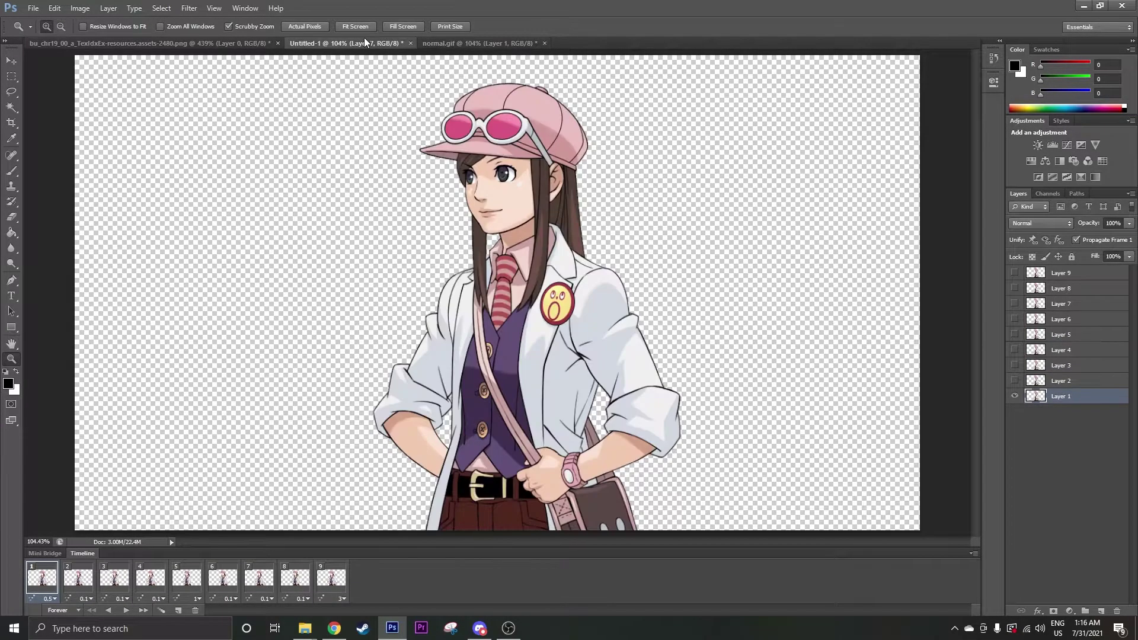
click(446, 42)
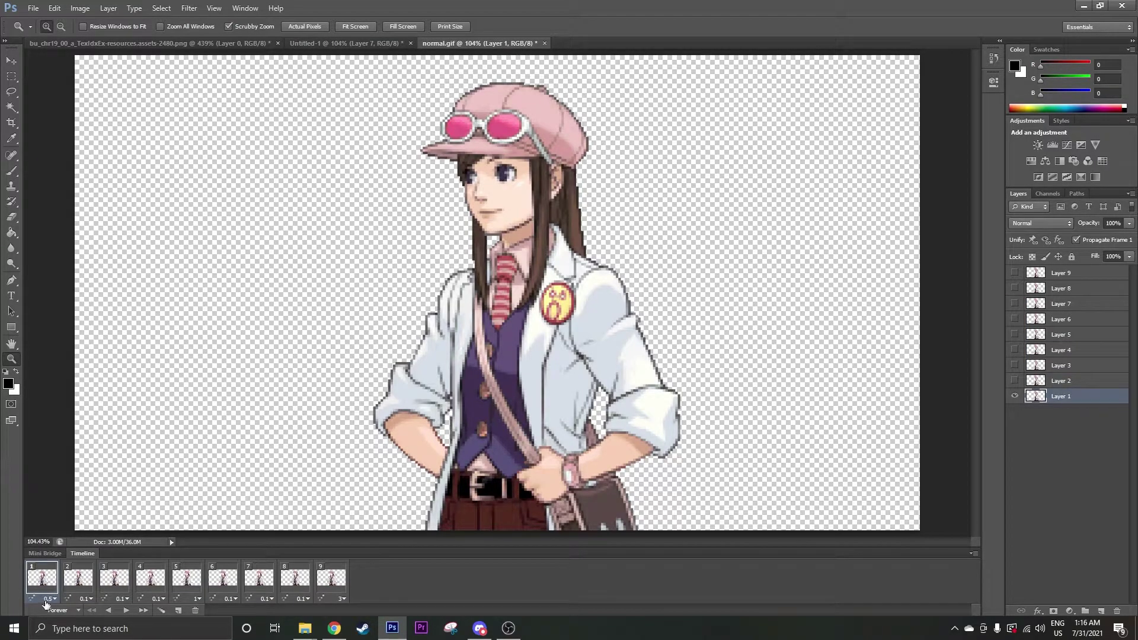
click(350, 40)
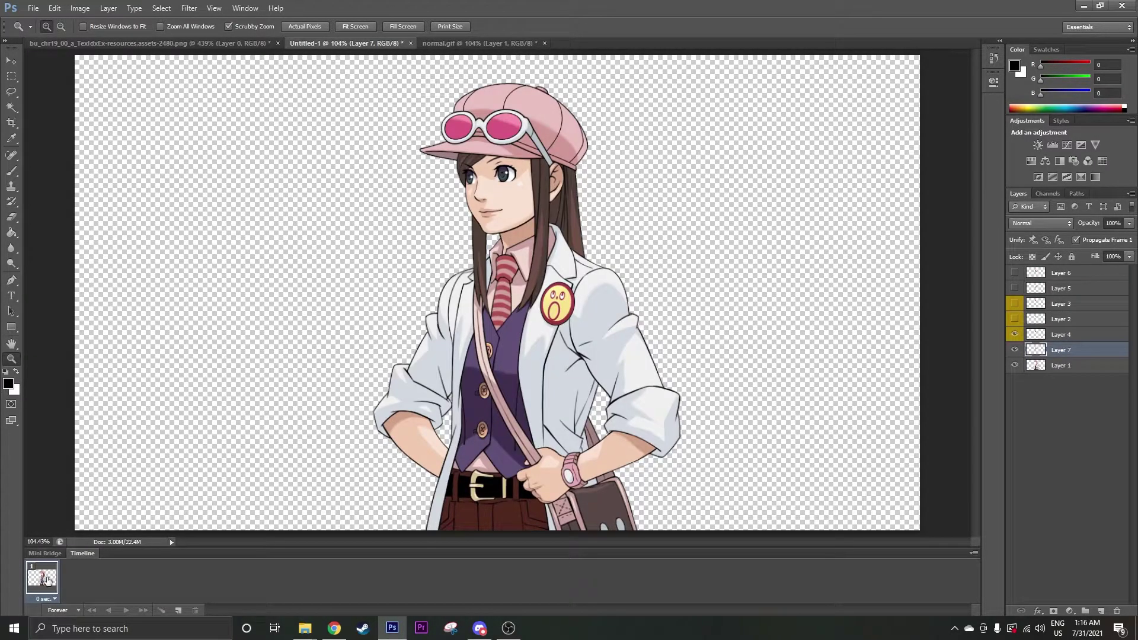
click(41, 600)
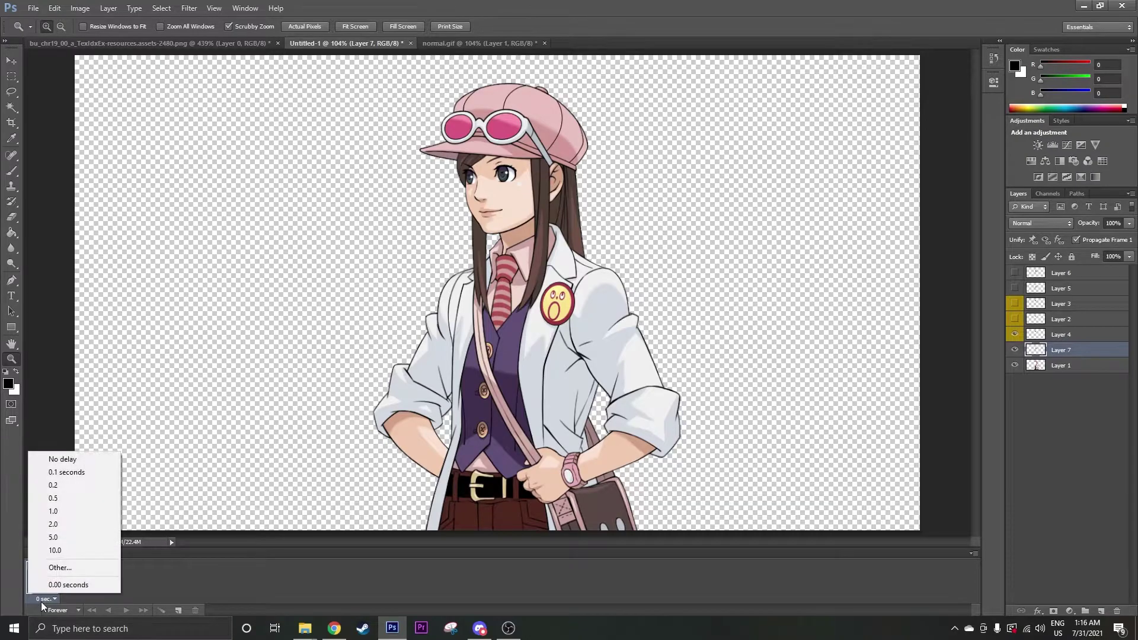
click(76, 571)
text(.5)
key(Return)
click(47, 600)
click(72, 498)
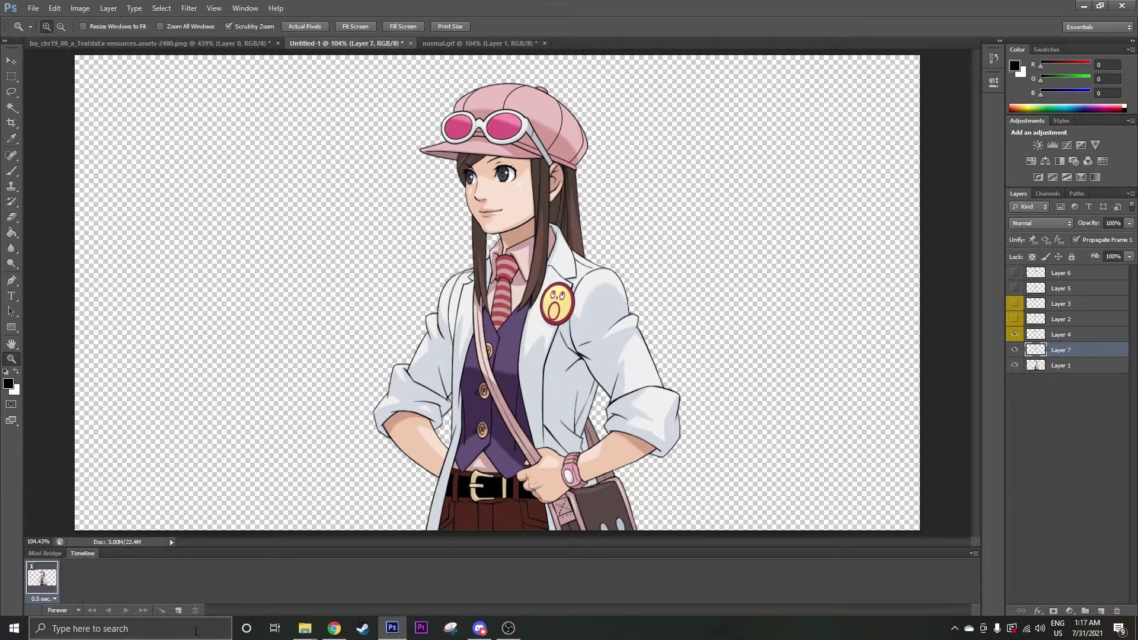
Check the second frame in normal.gif, and add a second frame to Untitled-1 with a 0.1 second delay
click(495, 43)
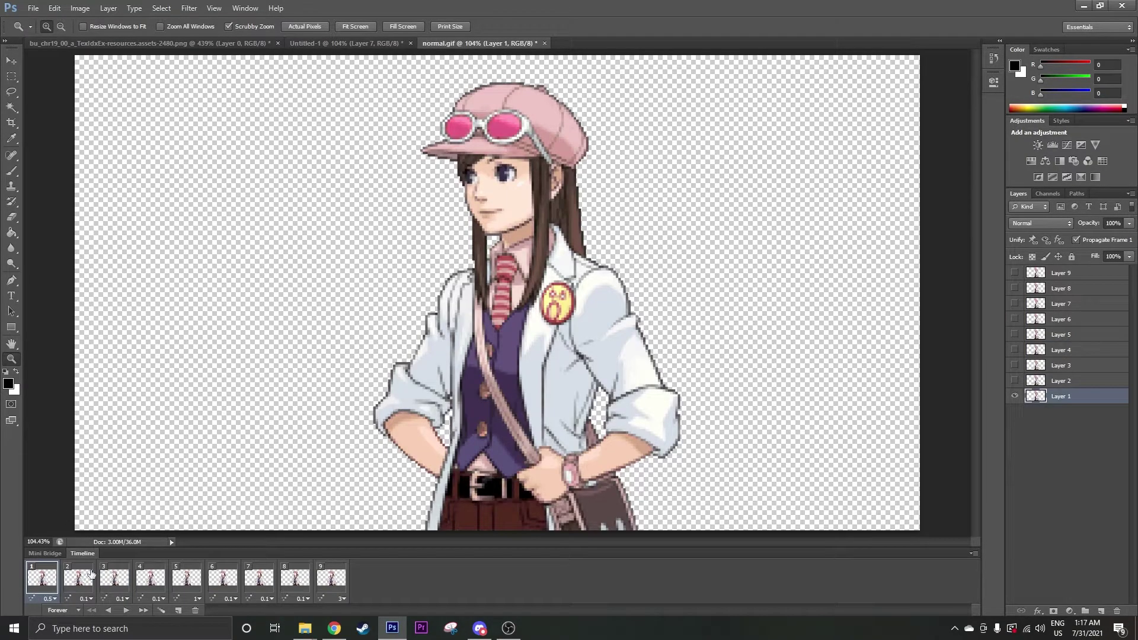
click(89, 573)
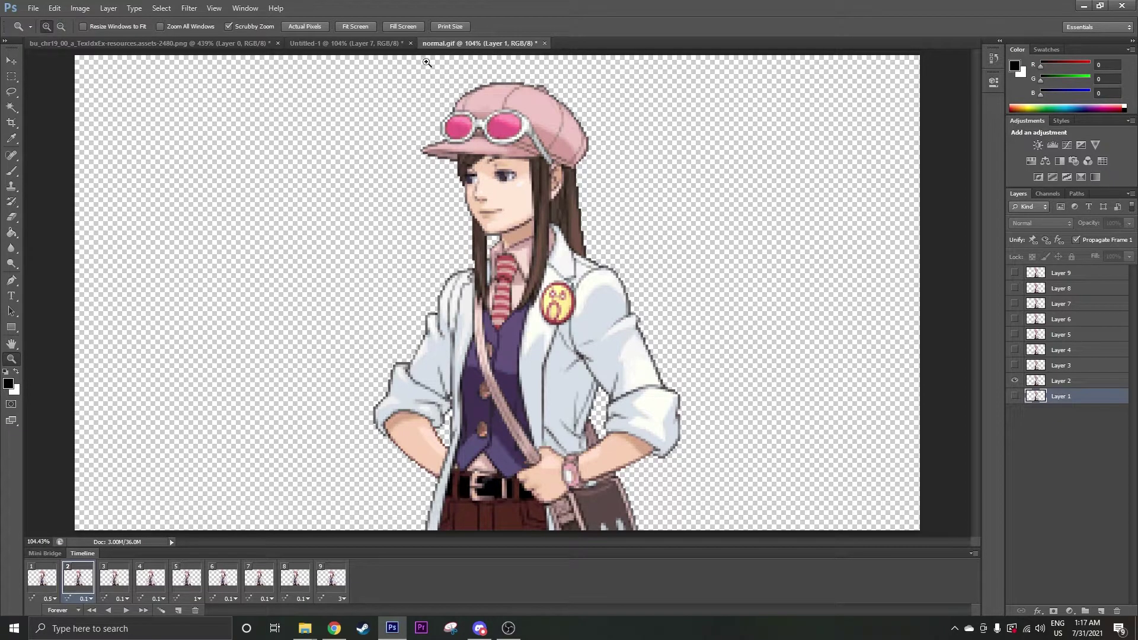
click(346, 43)
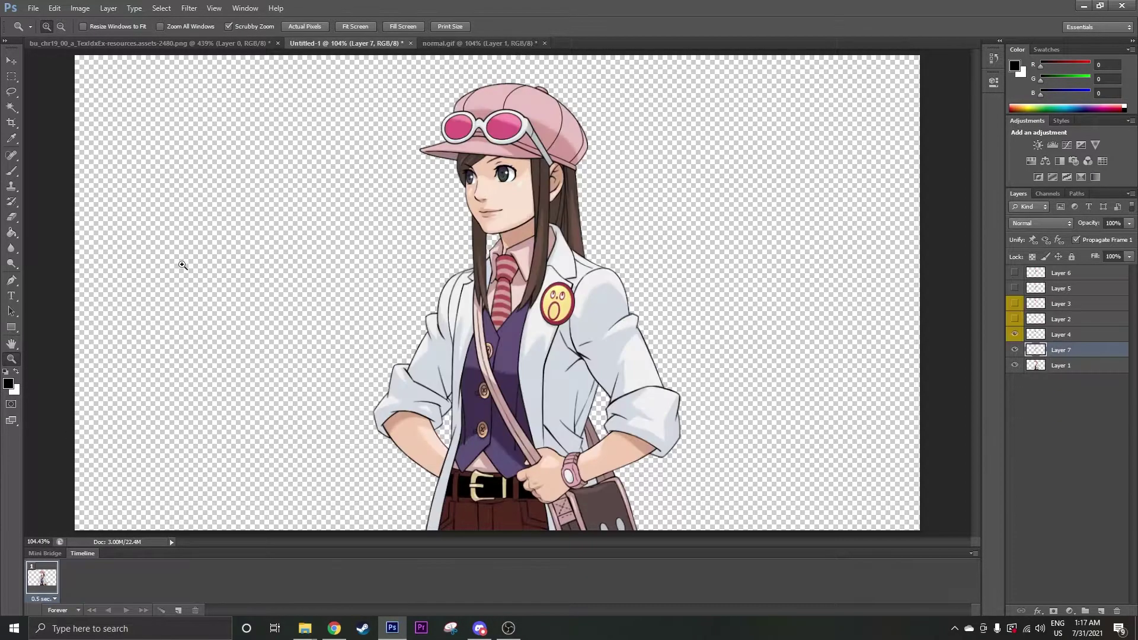
click(184, 611)
click(77, 599)
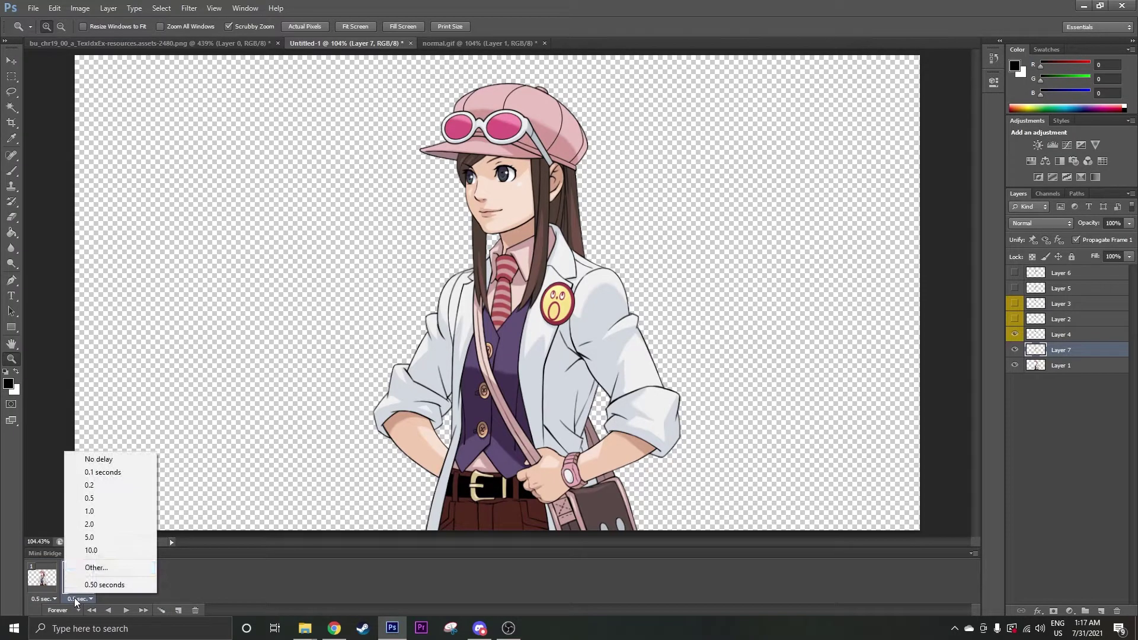
click(104, 472)
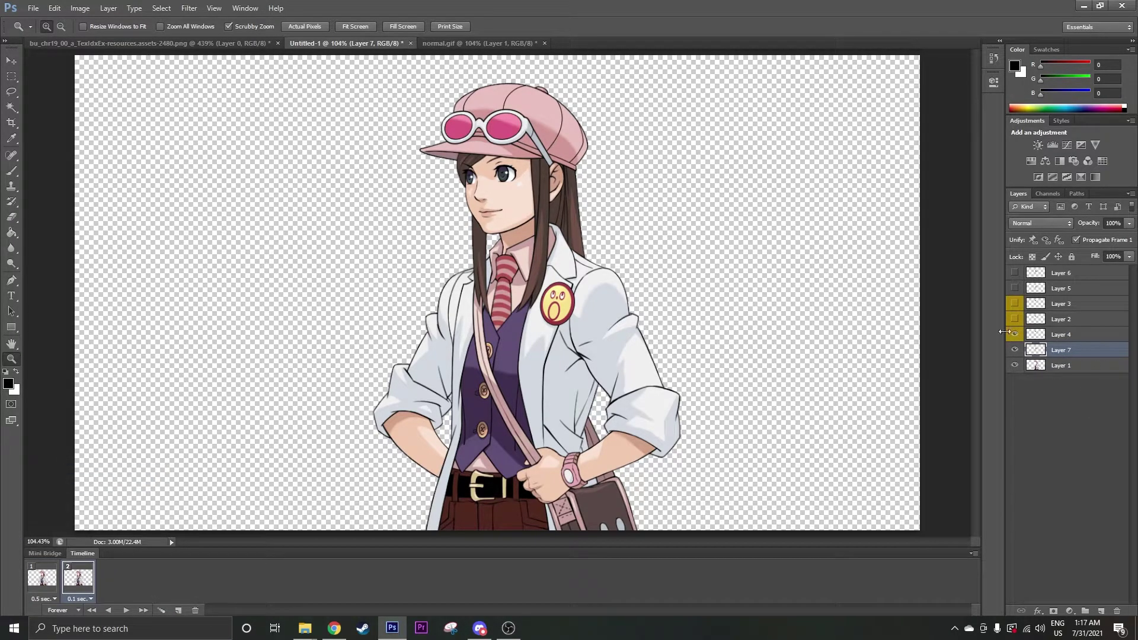
Move Layer 7 to the top of the layer stack, and colour-label mouth Layers 7, 6 and 5 blue
drag(1070, 353, 1075, 272)
shift+click(1076, 306)
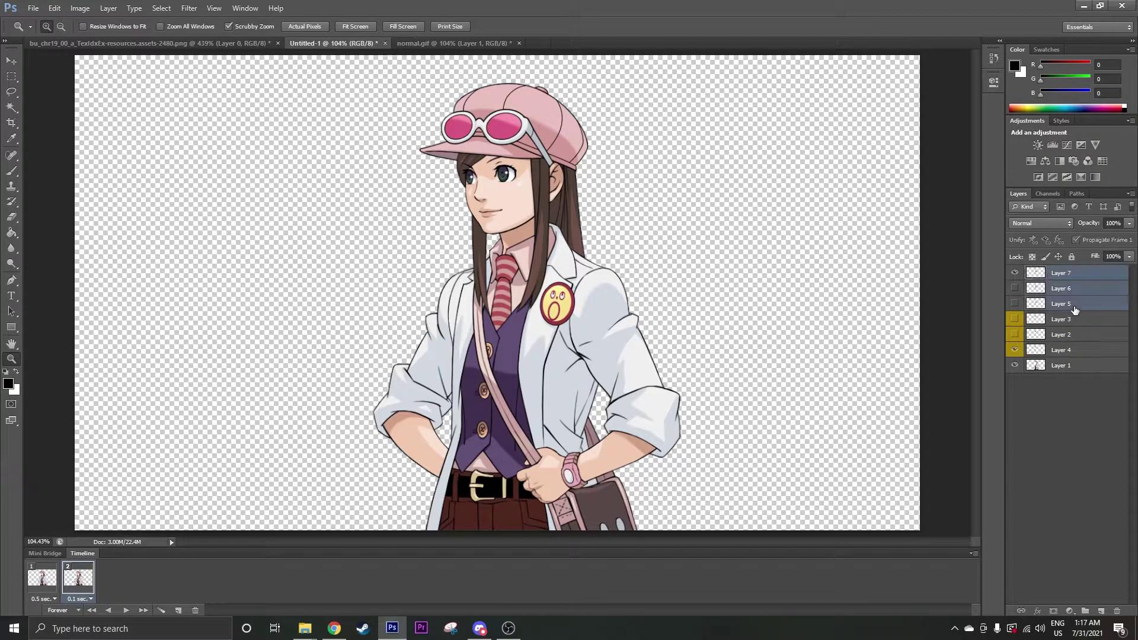
right_click(1076, 305)
click(1012, 583)
click(1092, 451)
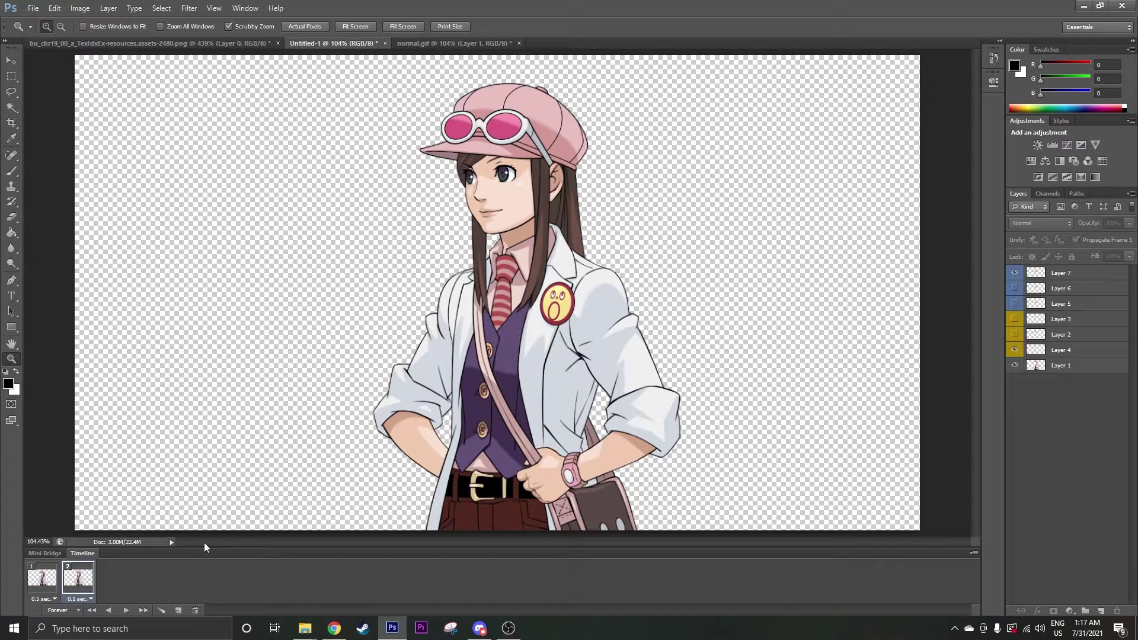
Keep frame 2's delay at 0.1 seconds, and replace visible eye Layer 4 with Layer 2 in that frame
click(69, 600)
click(119, 473)
click(1016, 335)
drag(460, 186, 444, 177)
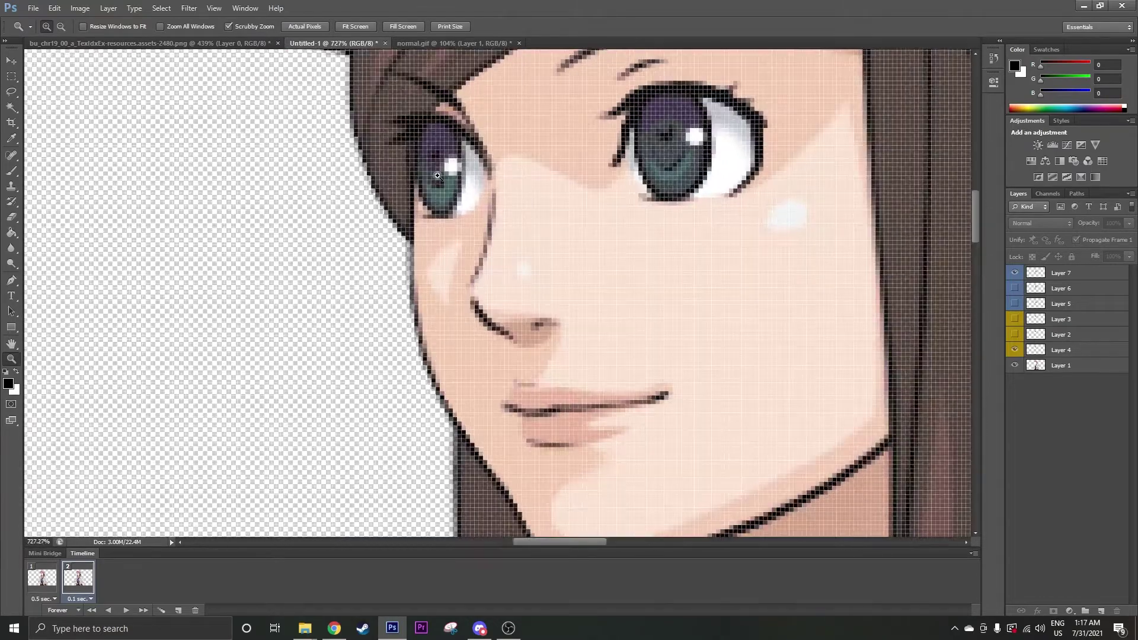
scroll(688, 299, up, 2)
scroll(652, 309, down, 1)
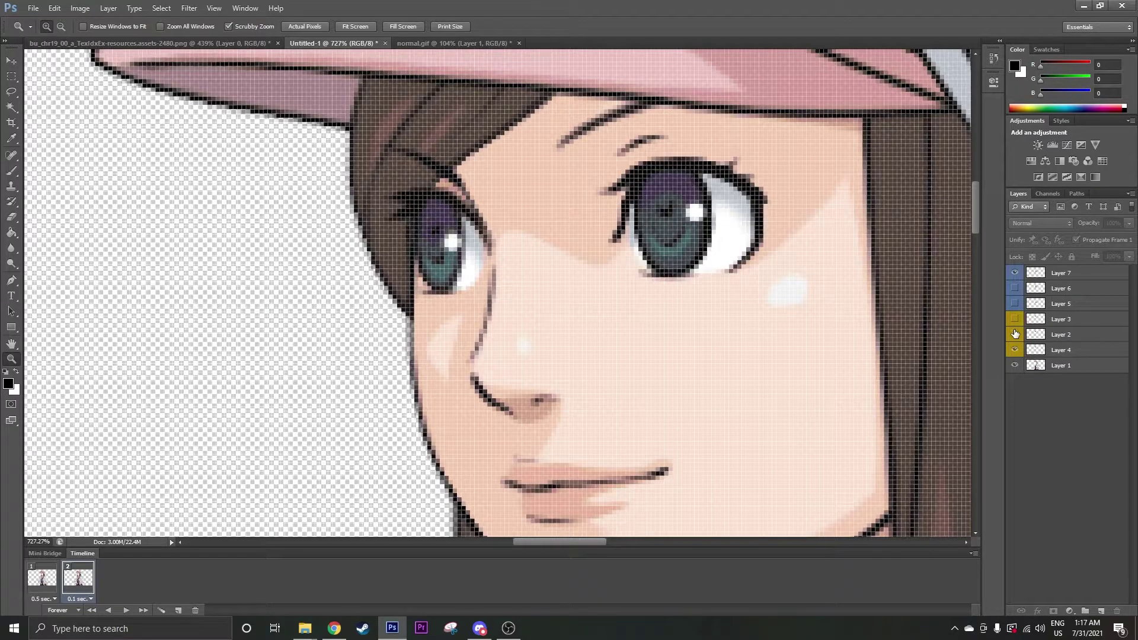
right_click(501, 276)
click(525, 285)
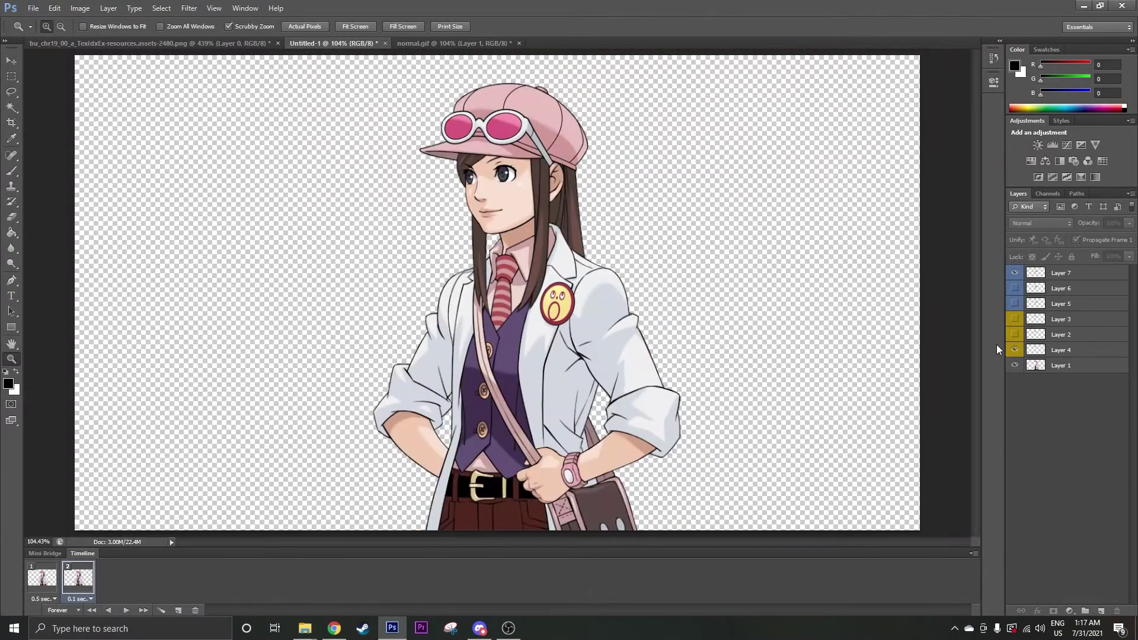
click(1017, 350)
click(1015, 336)
Duplicate frame 2 into frames 3 and 4, show Layer 3 in frame 3, and play back the blink
click(179, 610)
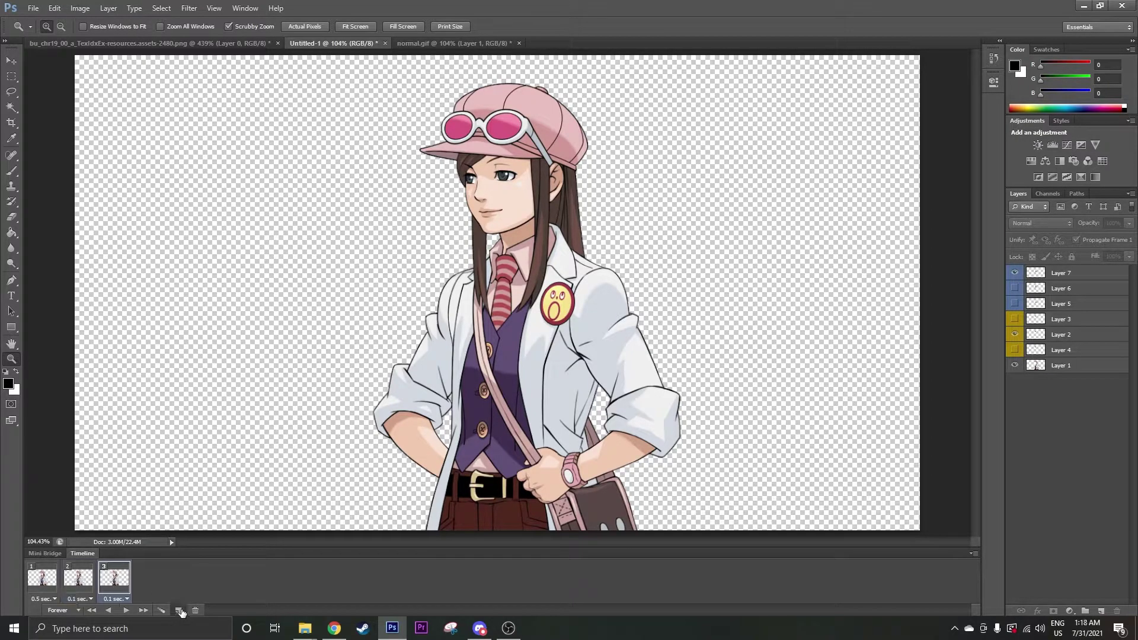
click(178, 610)
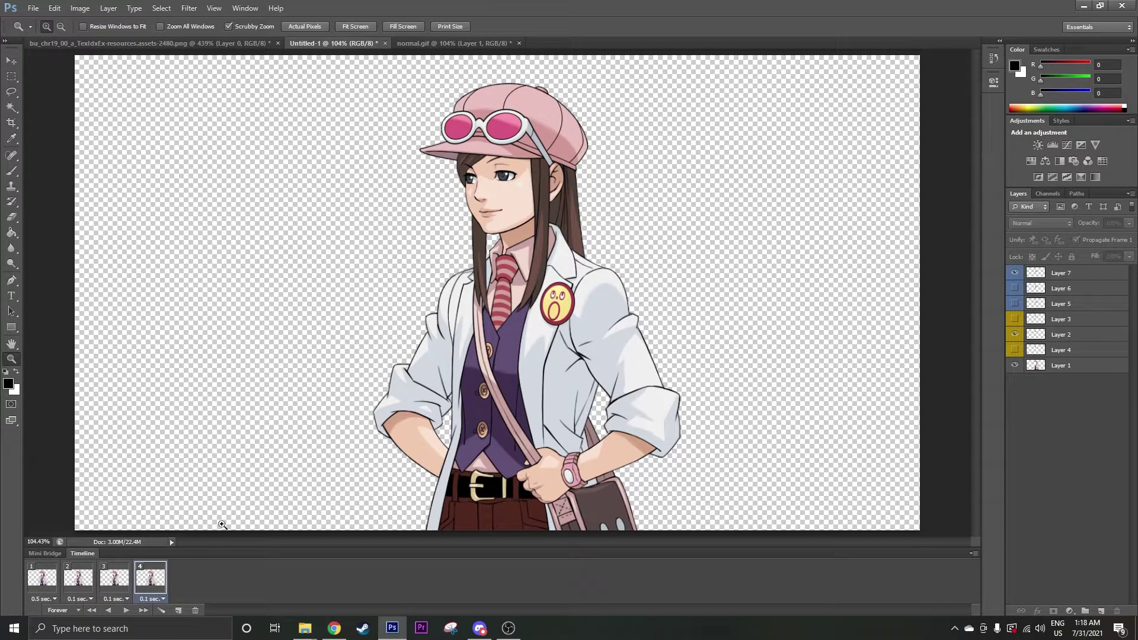
click(122, 577)
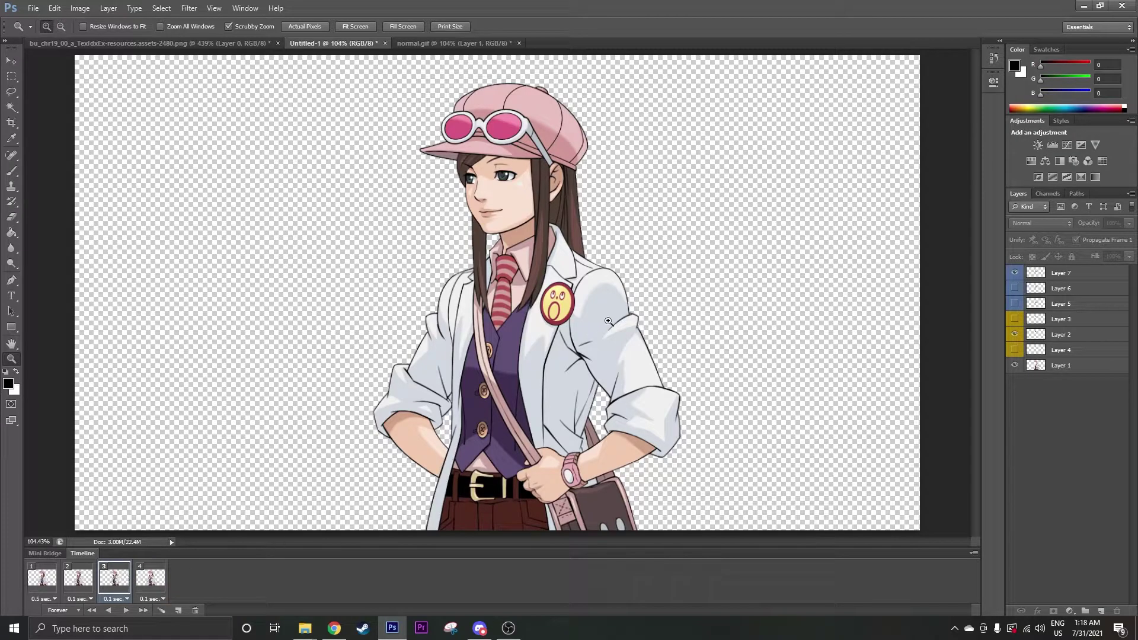
click(1015, 320)
click(126, 611)
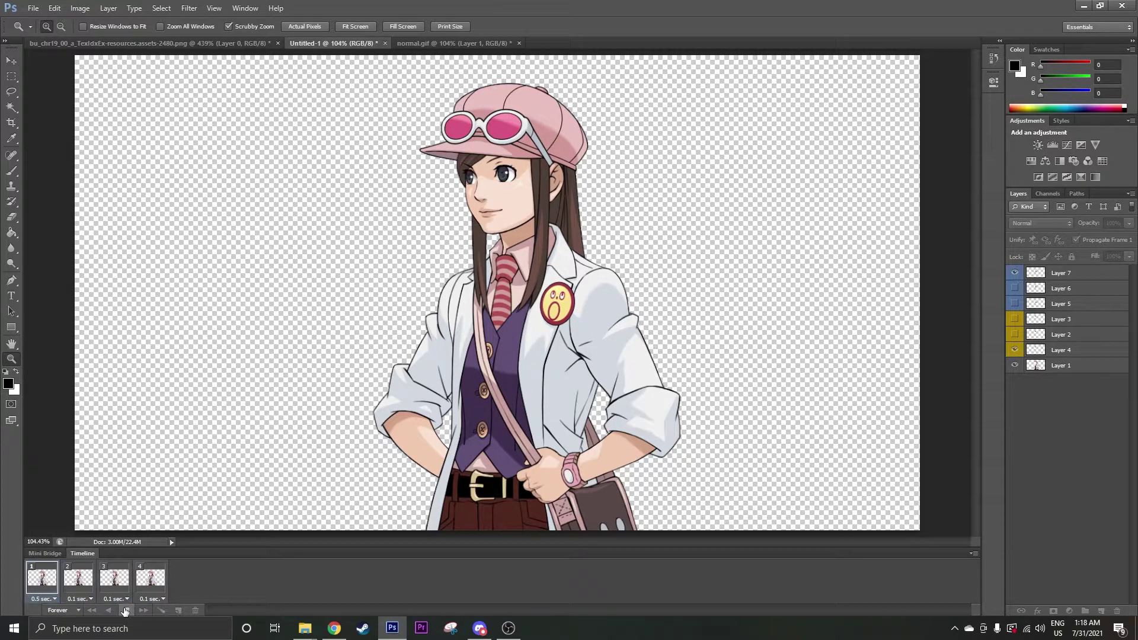
click(126, 611)
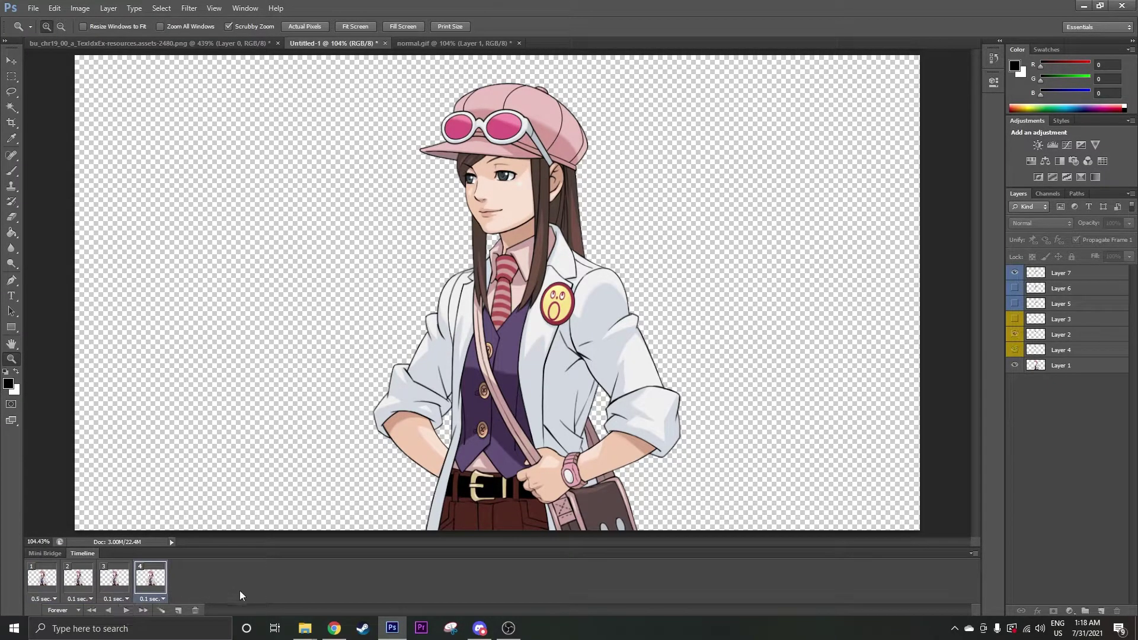
Add a fifth frame and set its delay to 1 second, using the fifth frame of normal.gif as reference
click(179, 611)
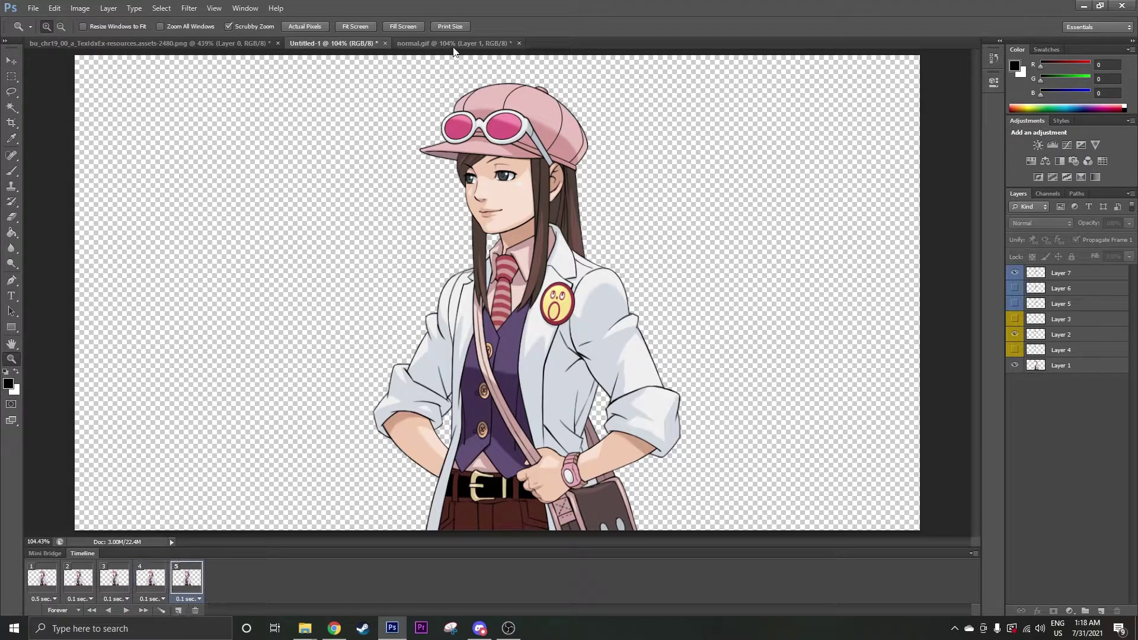
click(486, 44)
click(187, 578)
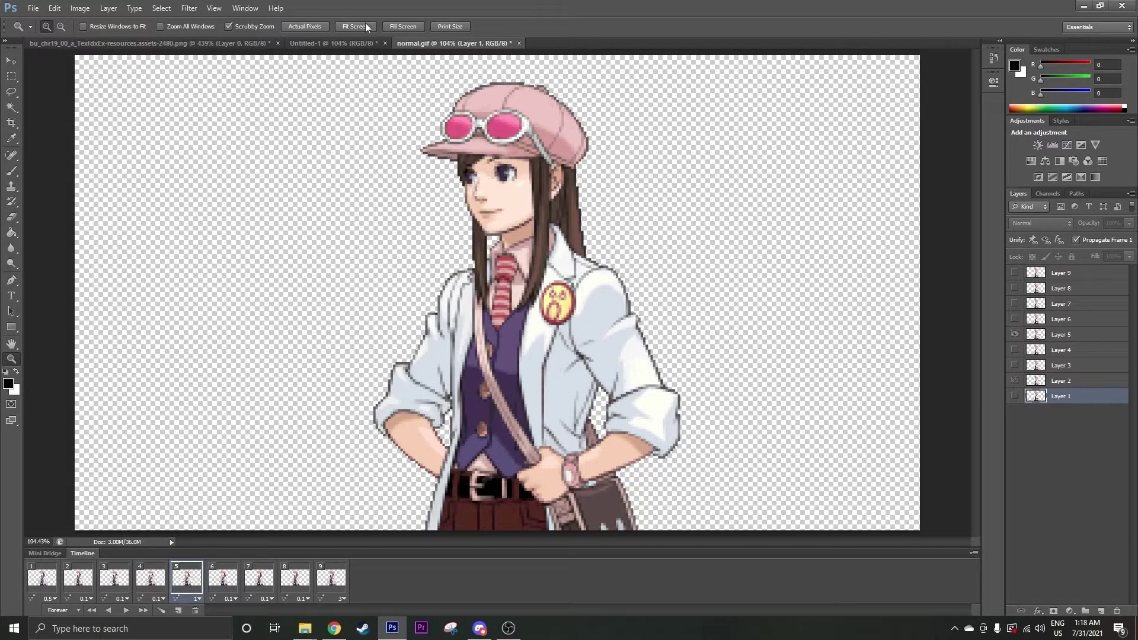
click(332, 43)
click(188, 598)
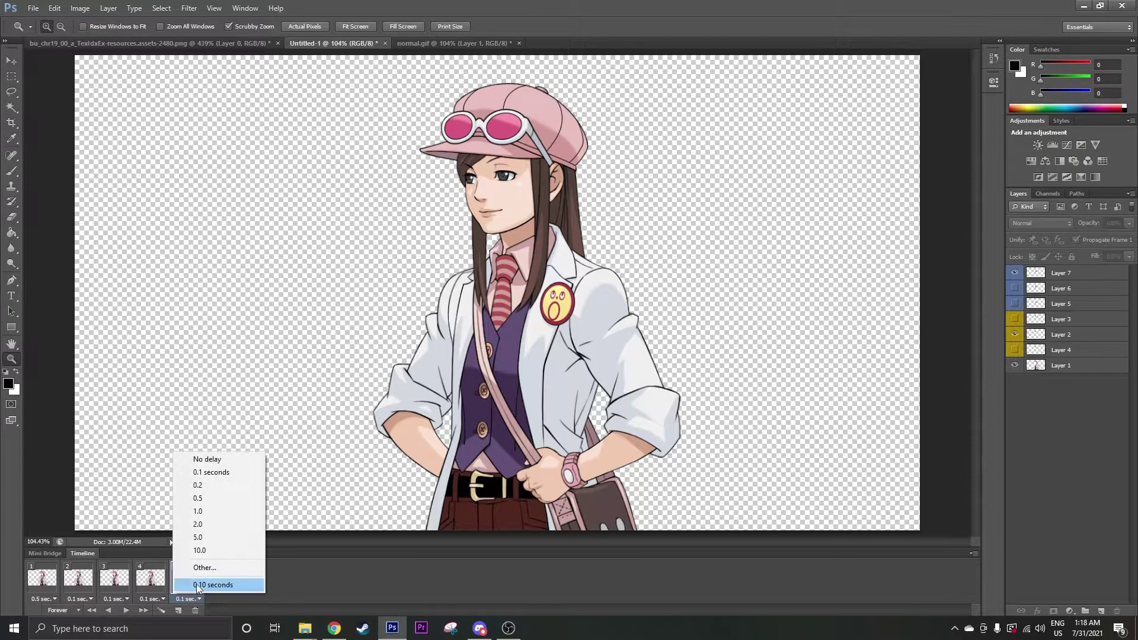
click(211, 512)
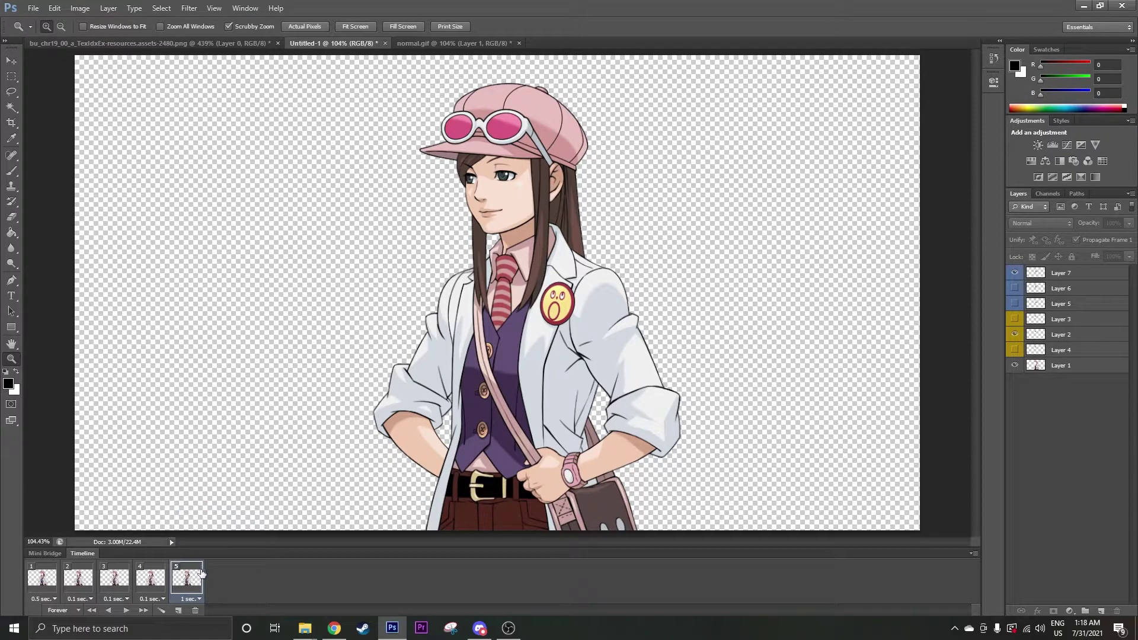
Duplicate frames 2 through 5 as a second blink, and set frame 9's delay to 3 seconds to follow normal.gif
shift+click(86, 578)
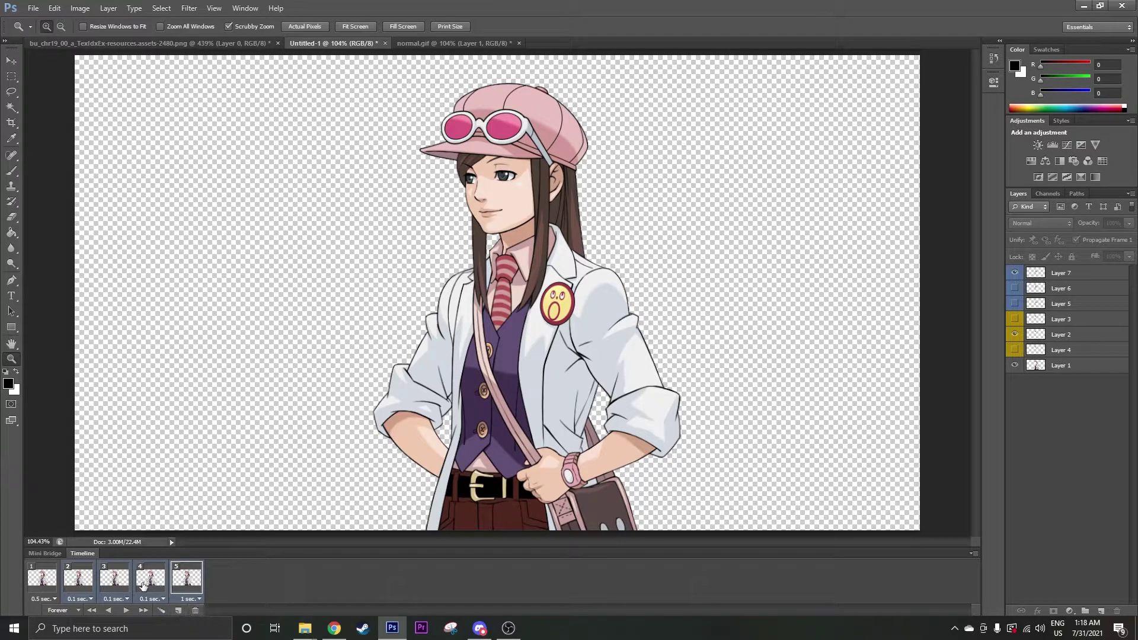
click(178, 611)
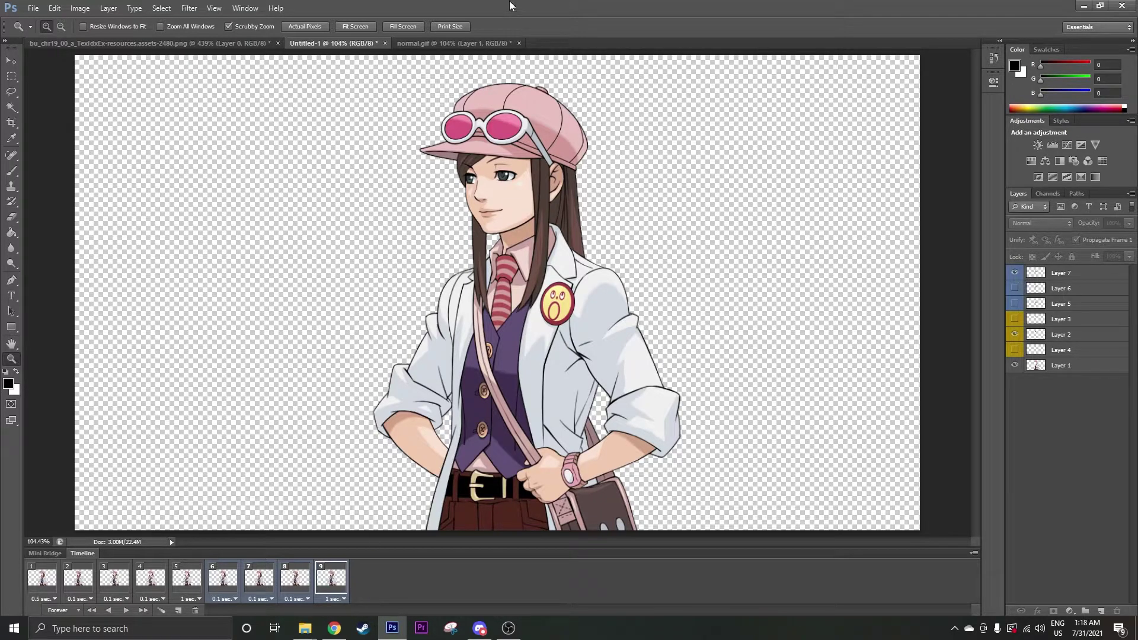
click(501, 43)
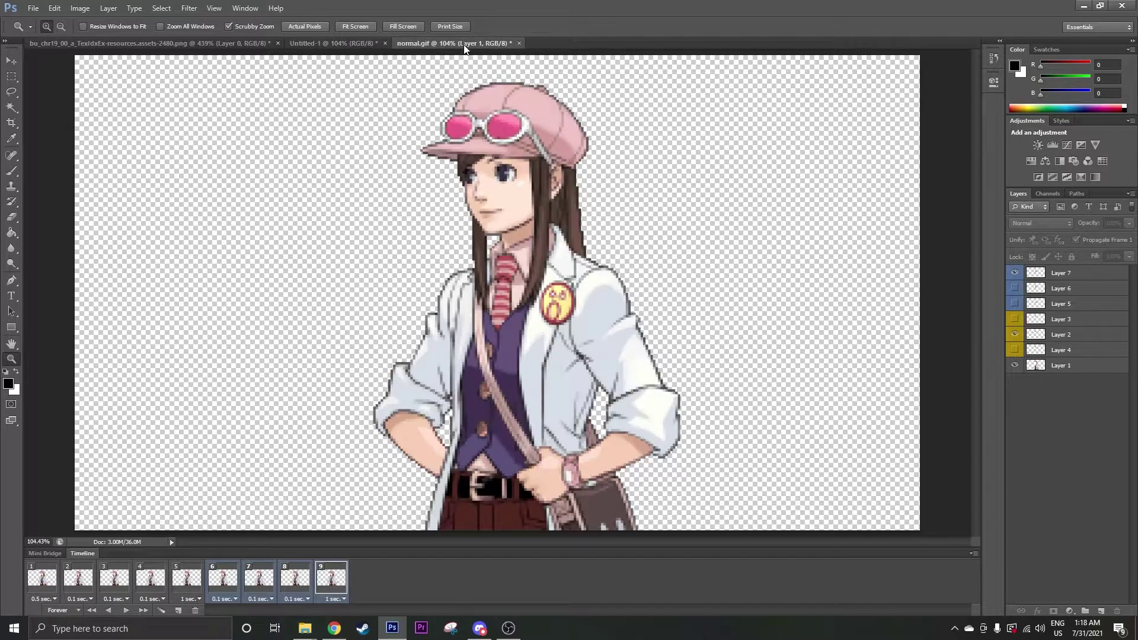
click(342, 41)
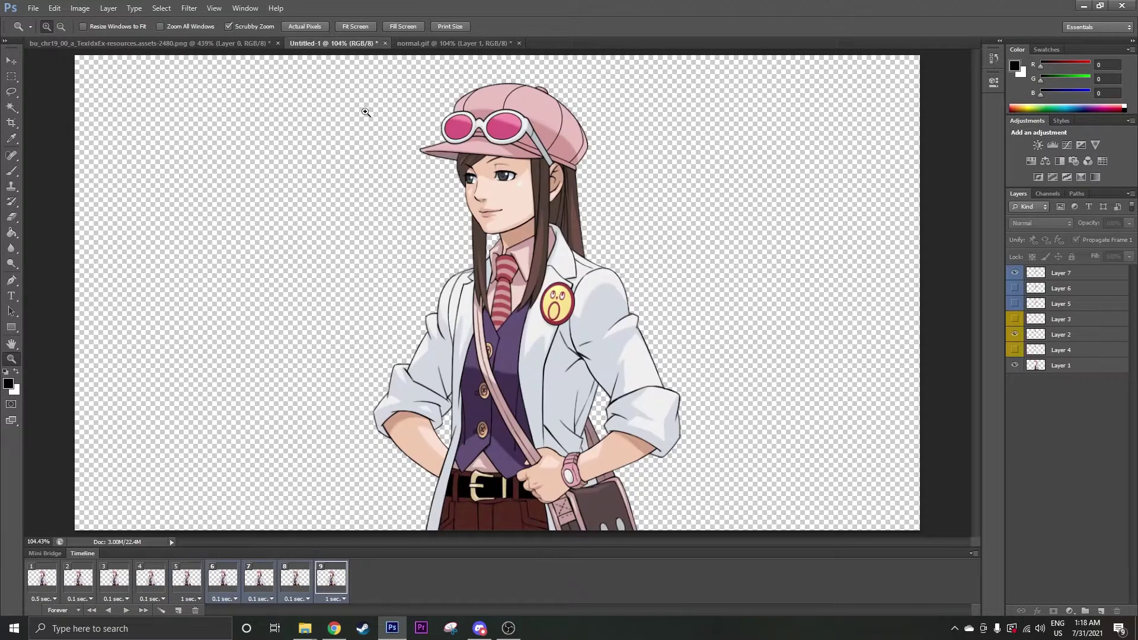
click(337, 600)
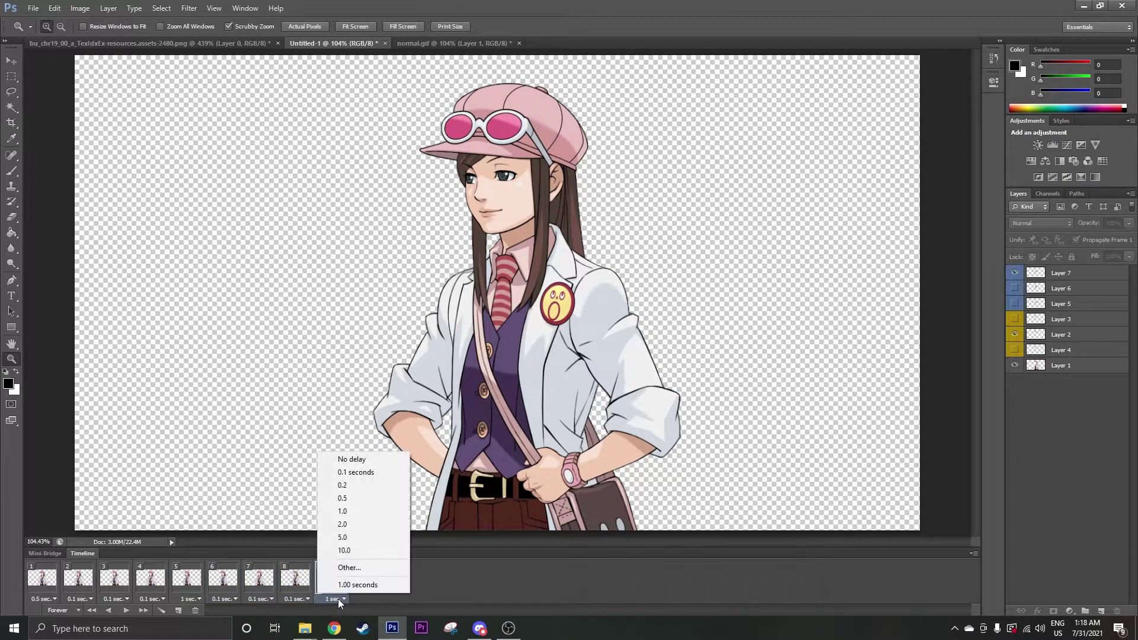
click(354, 567)
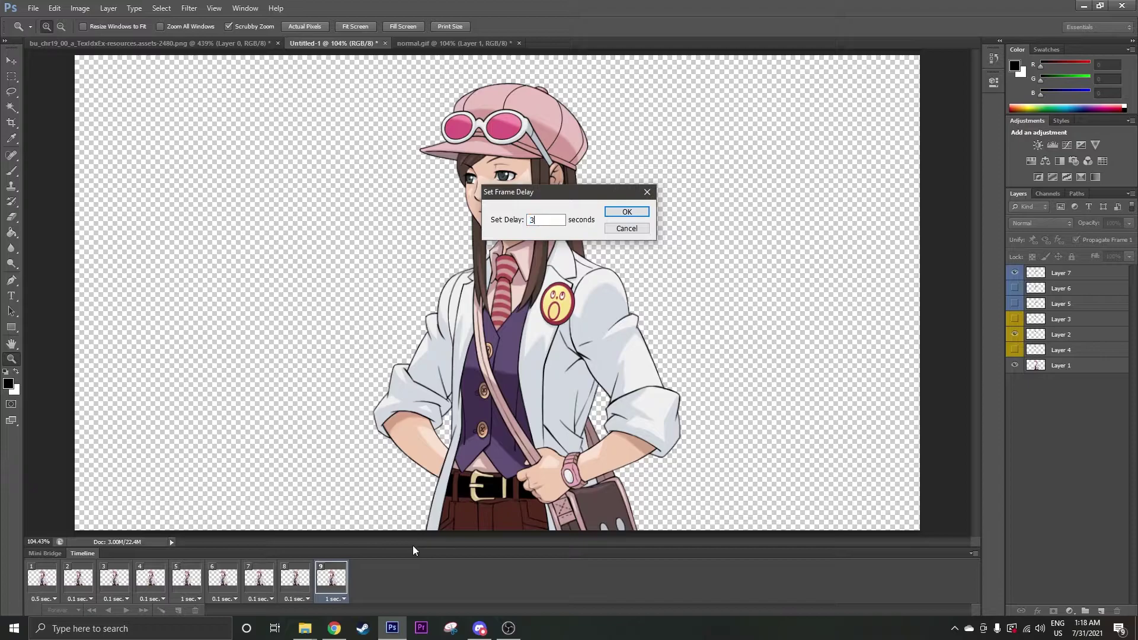
key(Return)
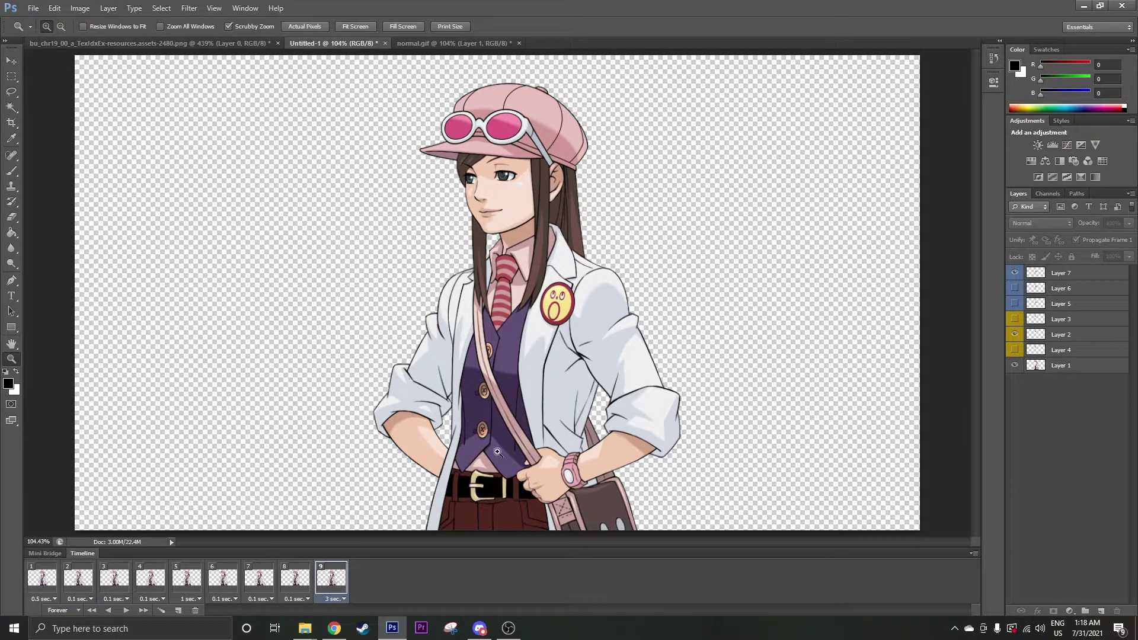
Show Layer 4 in frame 9, and replace visible eye Layer 2 with Layer 4 in frame 5
click(1015, 349)
click(197, 586)
click(1014, 335)
click(1015, 350)
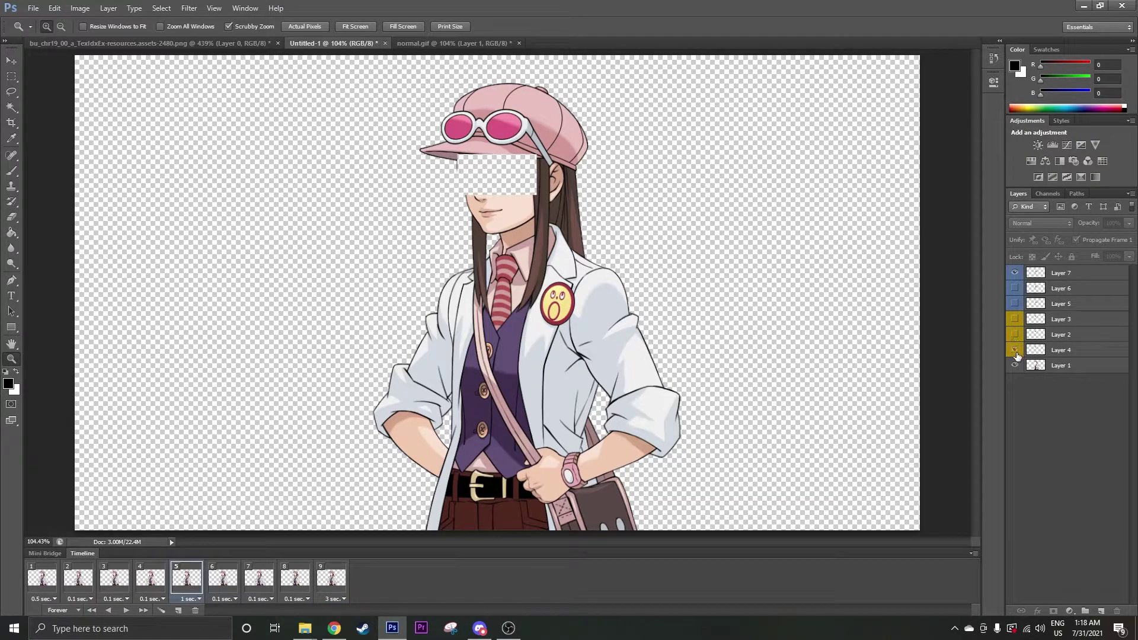
Play back the nine-frame double-blink animation and stop it on frame 9
click(123, 611)
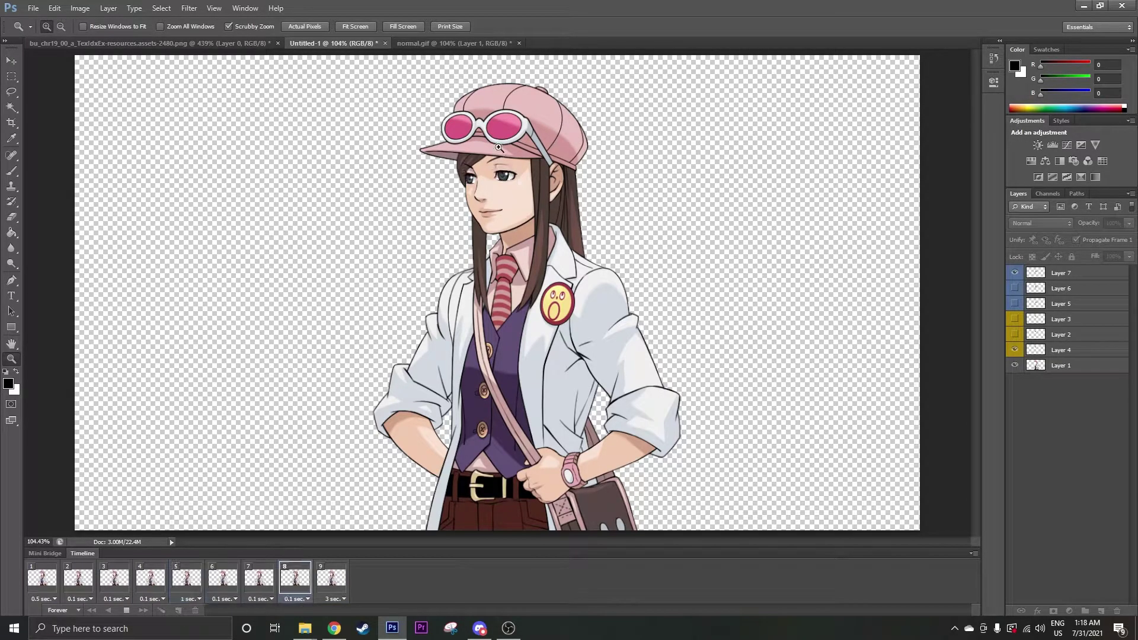
click(126, 611)
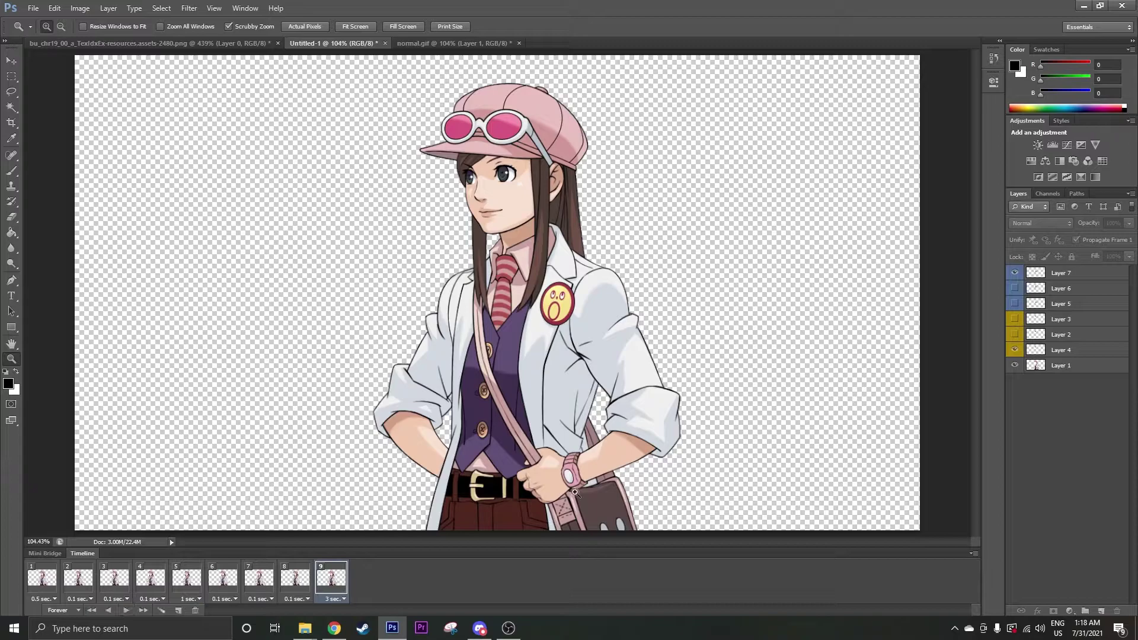
Save the document as (a)normal in Photoshop format in the PSD folder, replacing the existing file
click(34, 8)
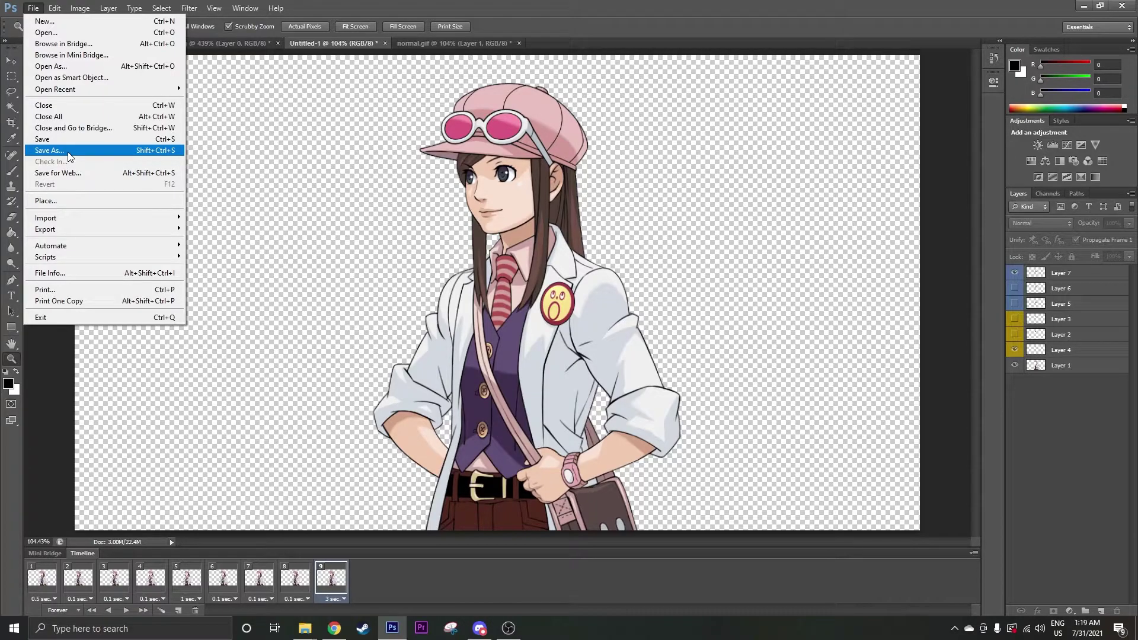
click(50, 151)
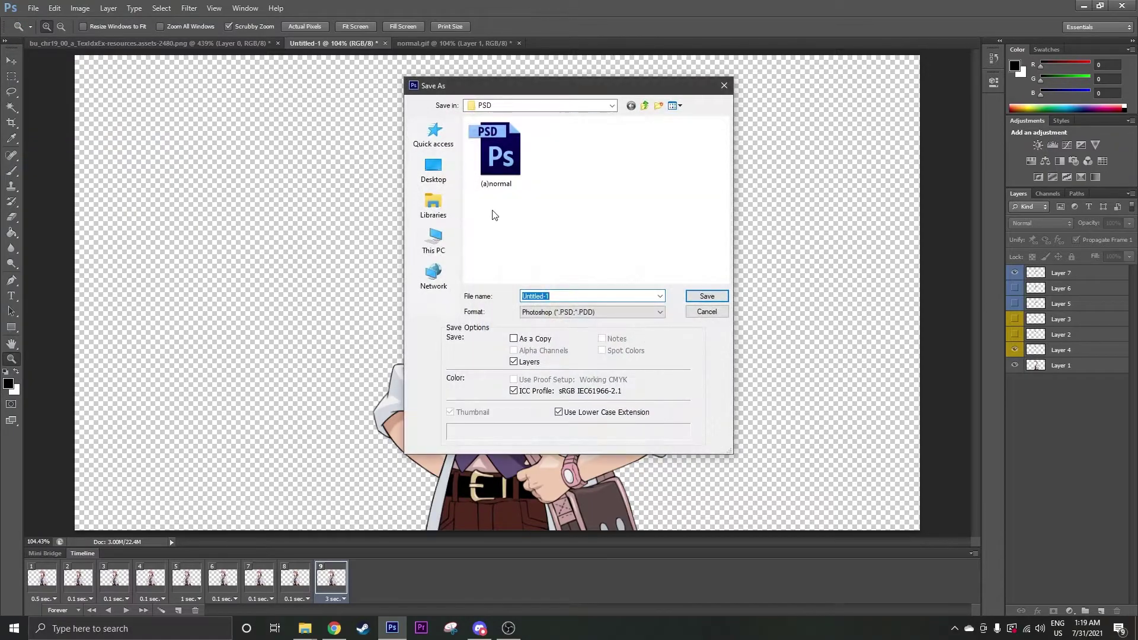
click(498, 148)
click(563, 295)
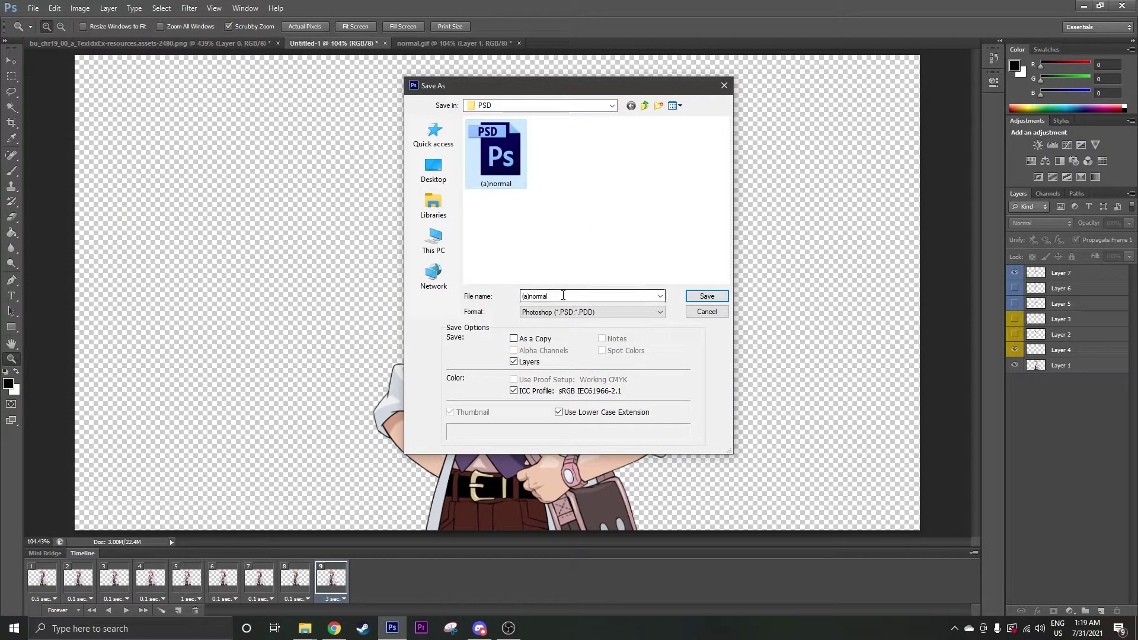
drag(520, 87, 465, 73)
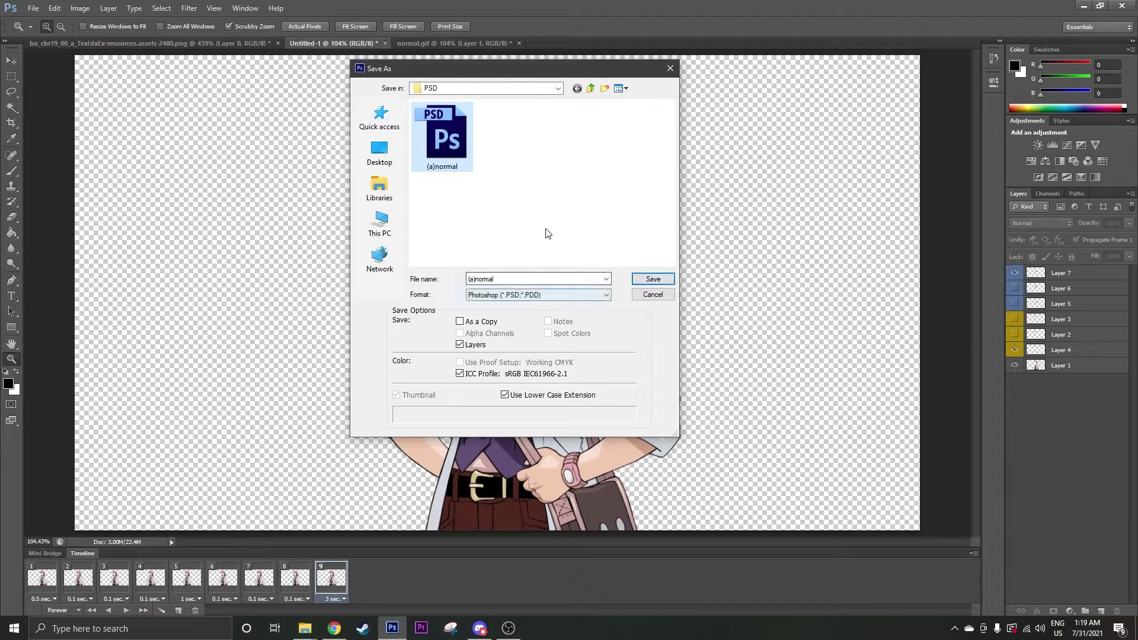
drag(479, 70, 524, 68)
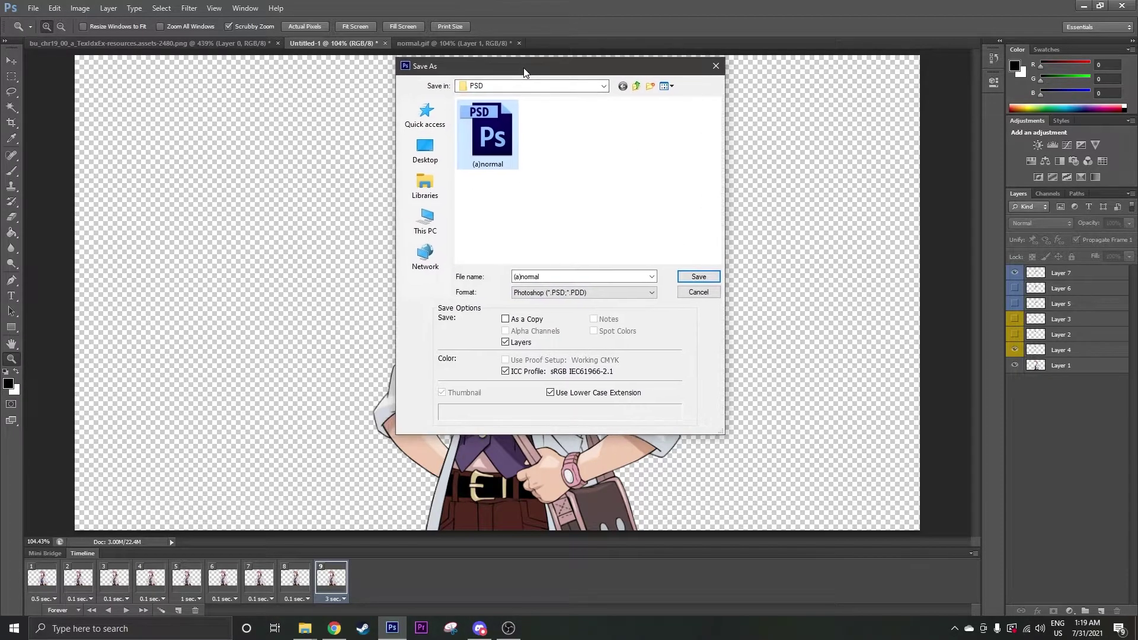
click(523, 277)
double_click(522, 277)
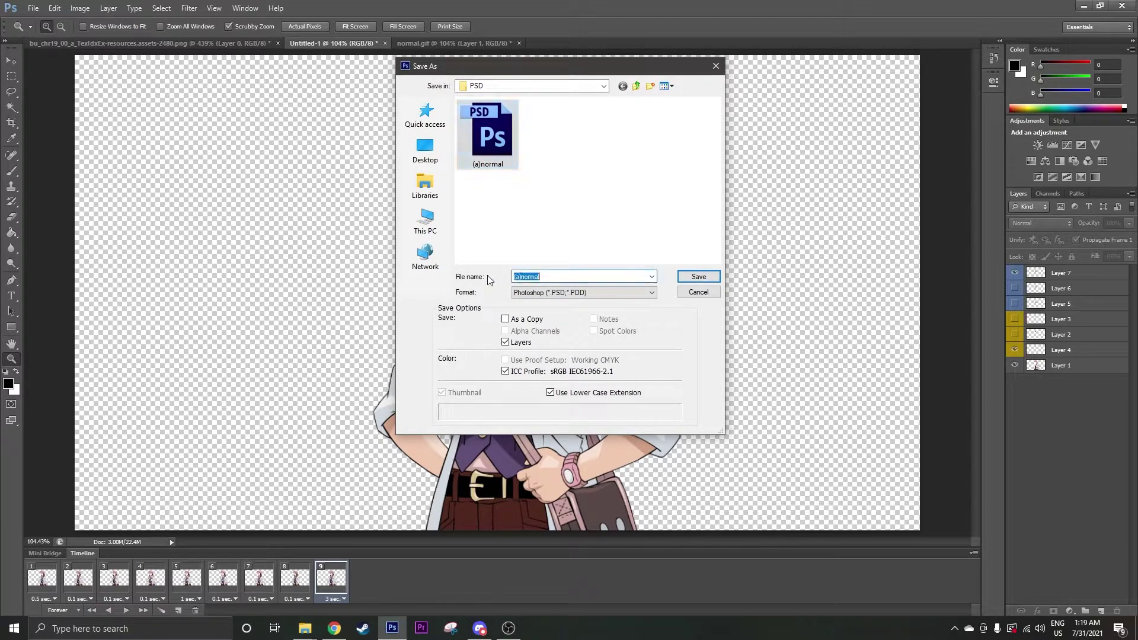
click(562, 278)
click(697, 279)
click(565, 231)
click(697, 196)
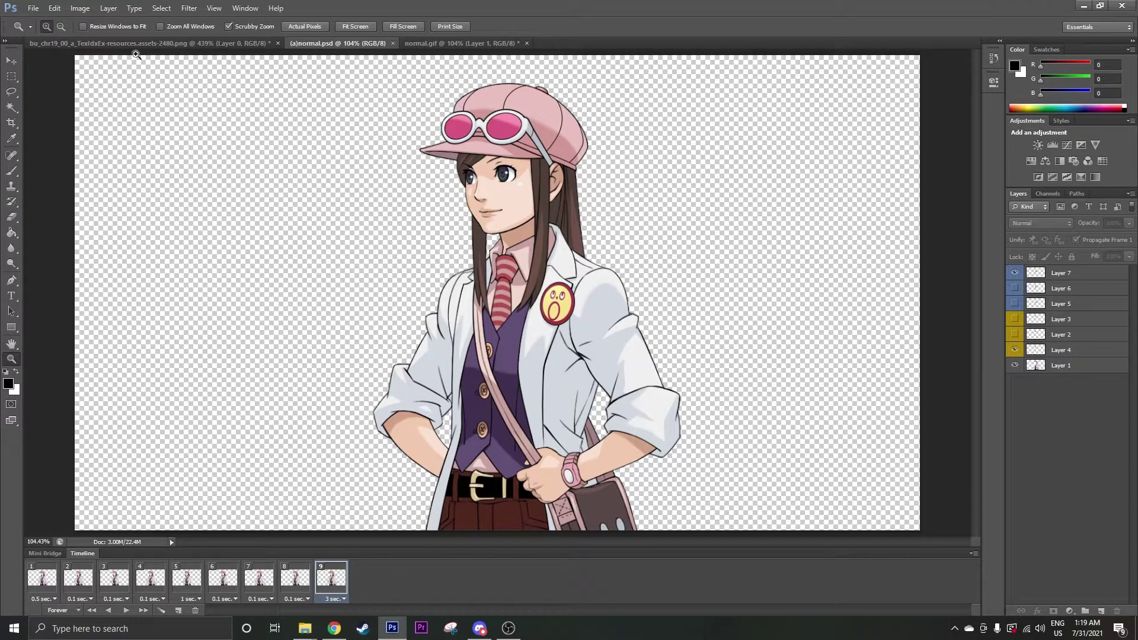
Reduce the canvas width to 1024 pixels, keeping the centred anchor and accepting the clipping
click(84, 7)
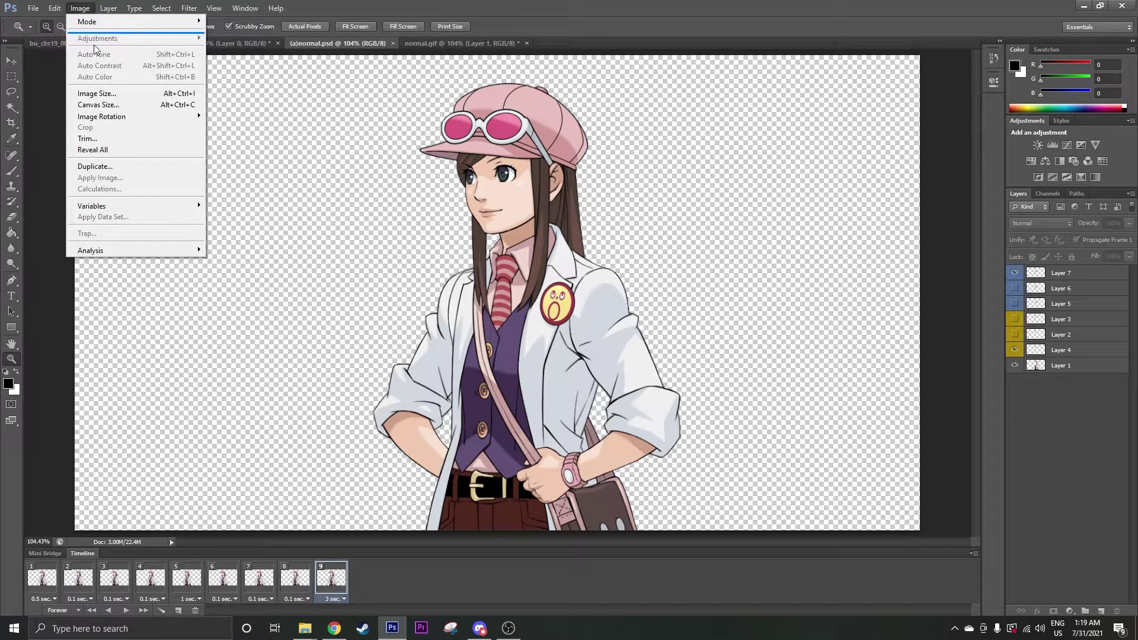
click(92, 104)
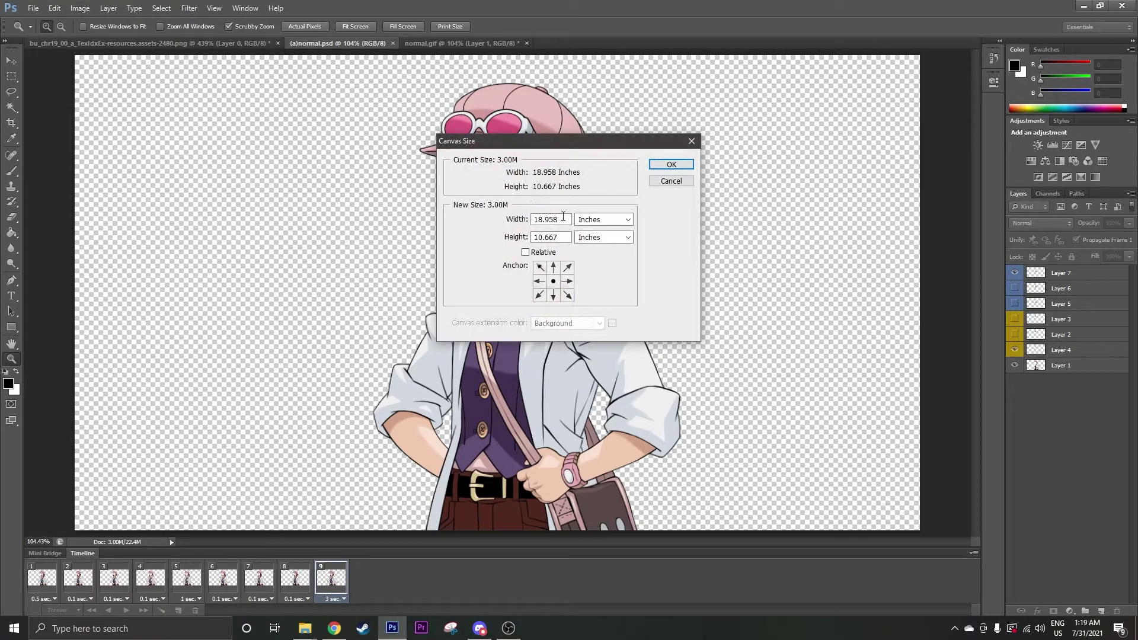
click(603, 220)
click(578, 233)
double_click(562, 220)
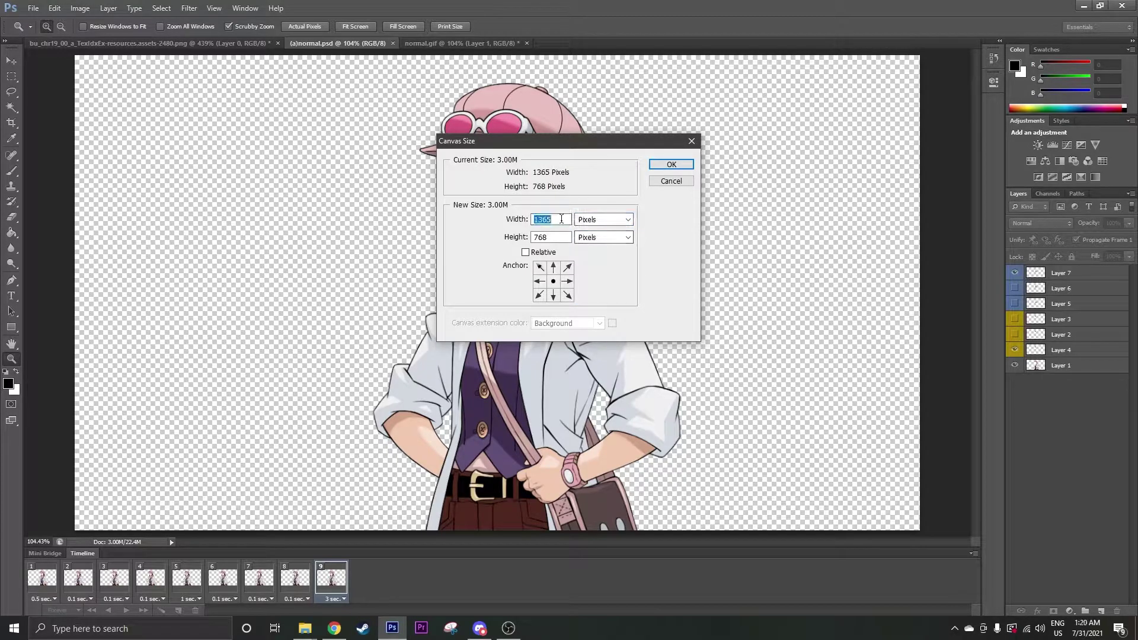
text(1024)
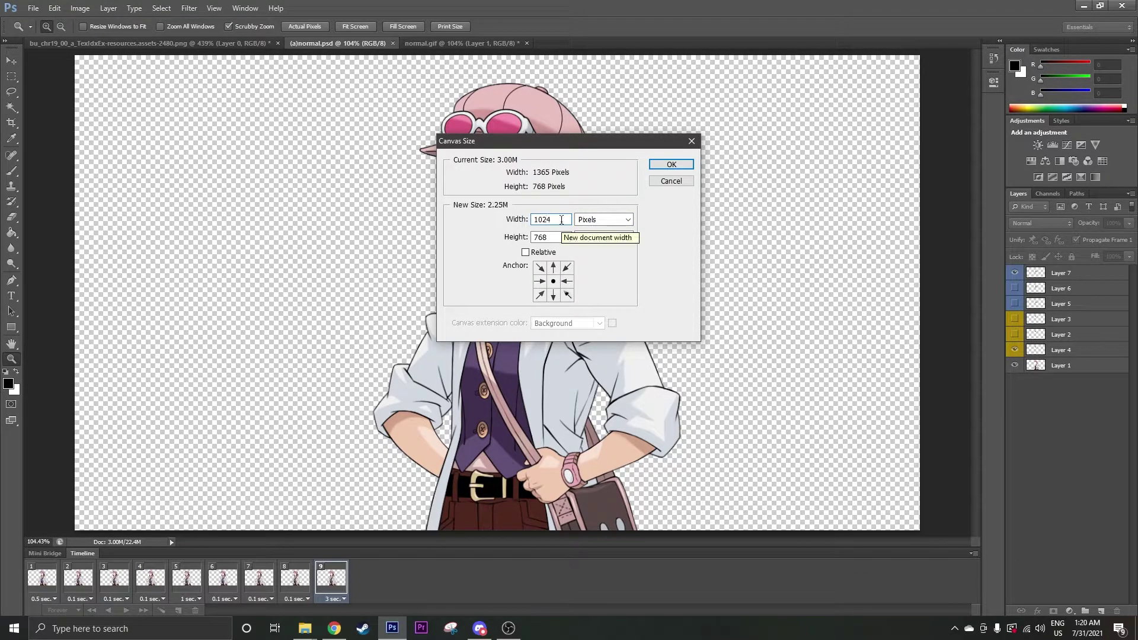
key(Return)
key(Return)
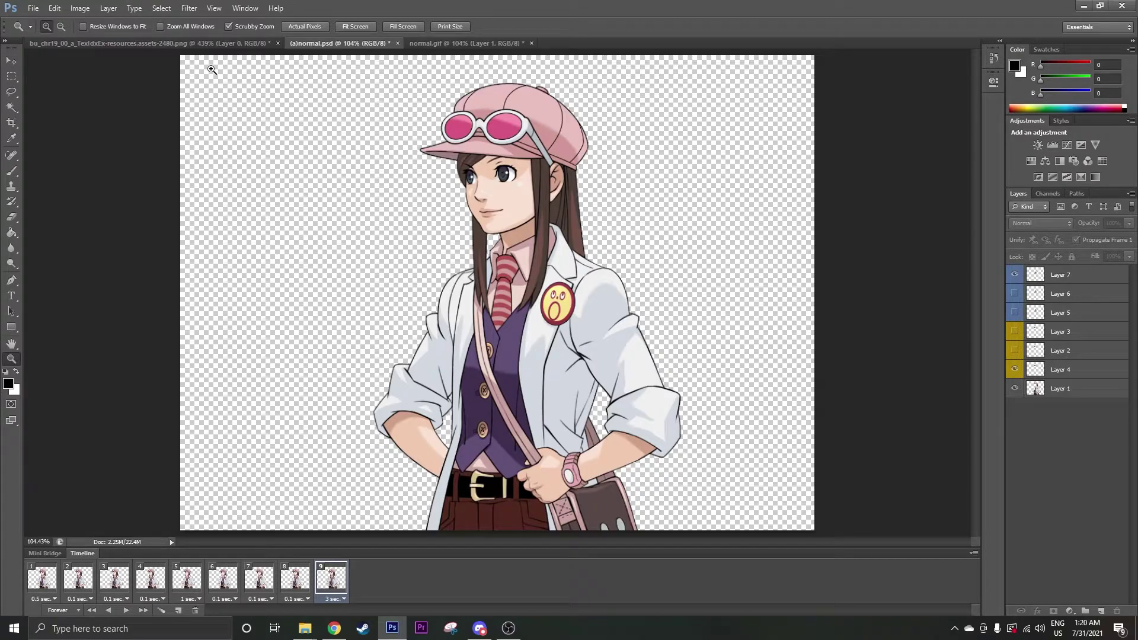
Export the animation with Save for Web as a looping GIF named (a)normal in the Documents folder
click(33, 8)
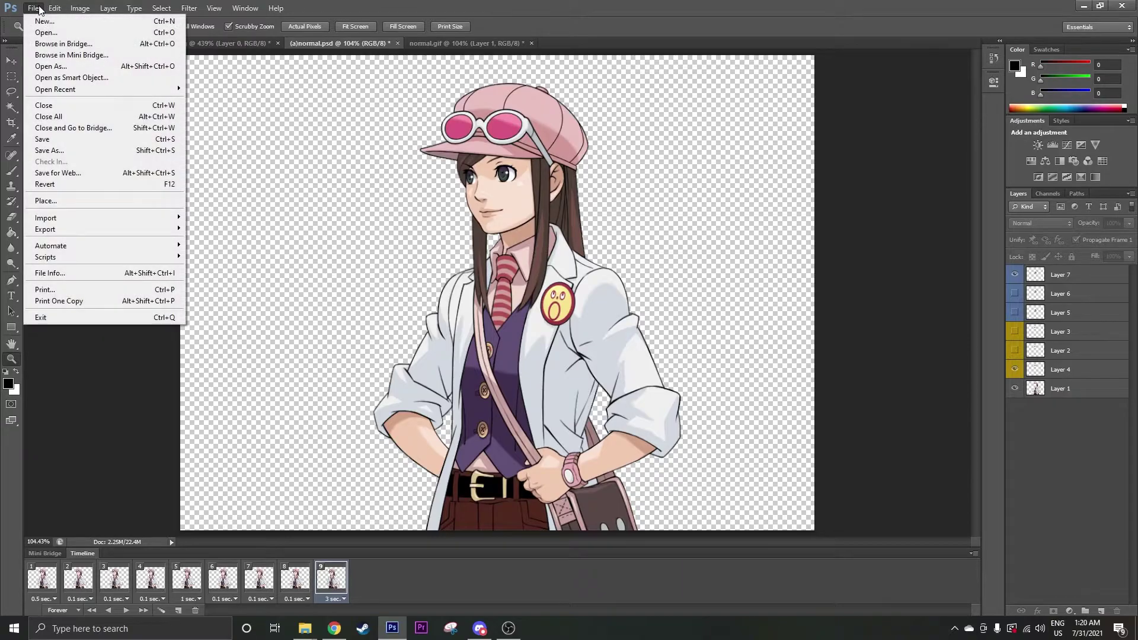
click(95, 177)
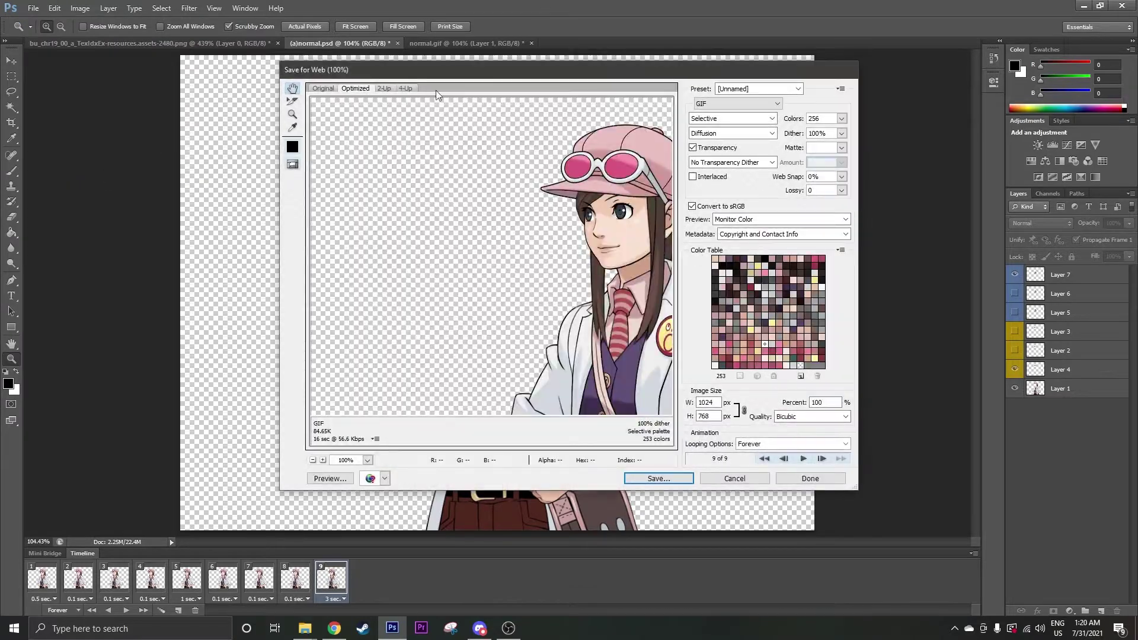
drag(502, 188, 468, 244)
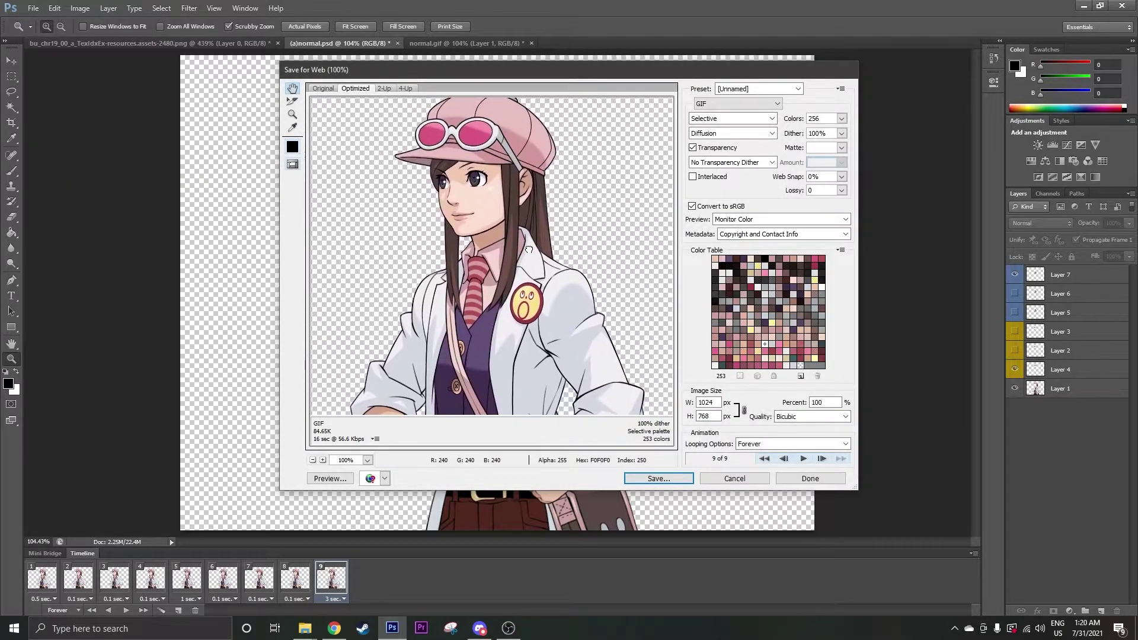
drag(498, 283, 442, 290)
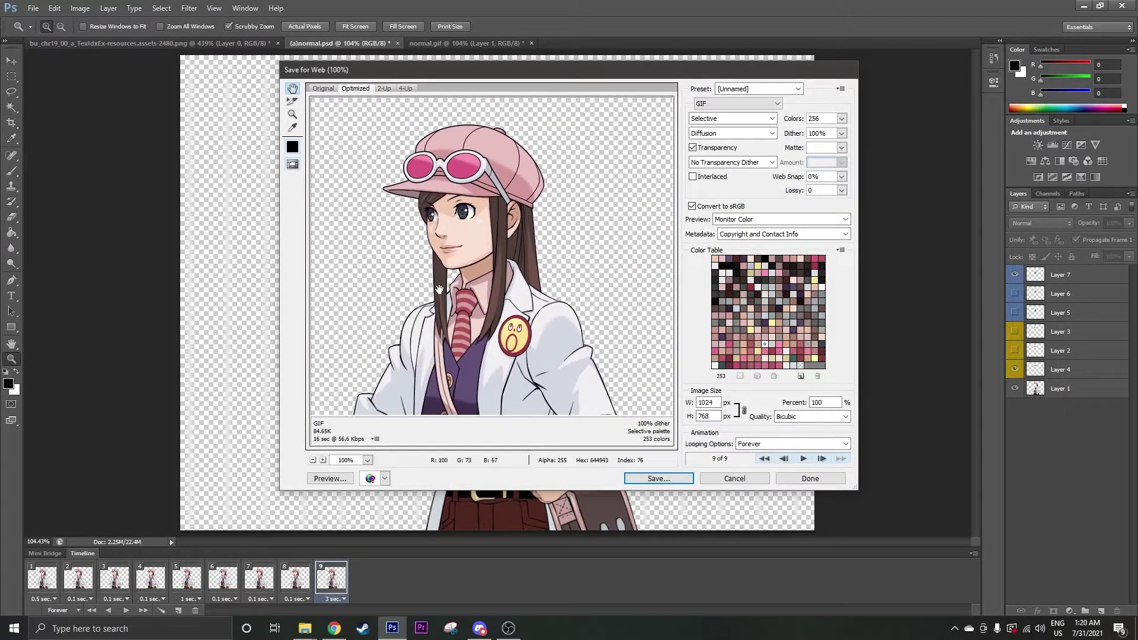
click(640, 479)
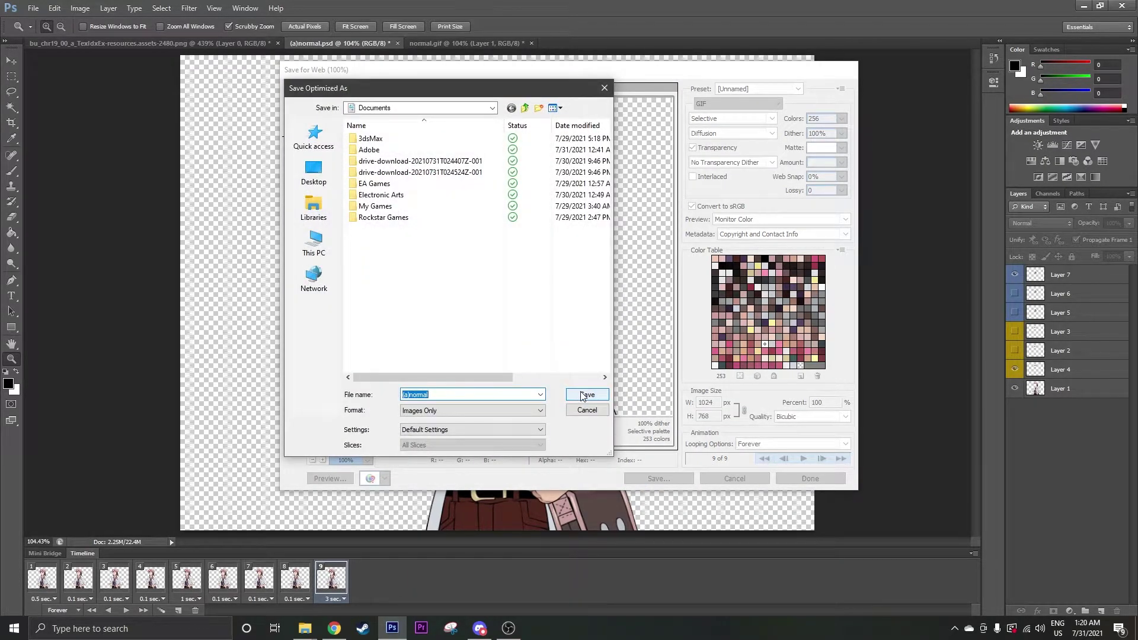
click(584, 394)
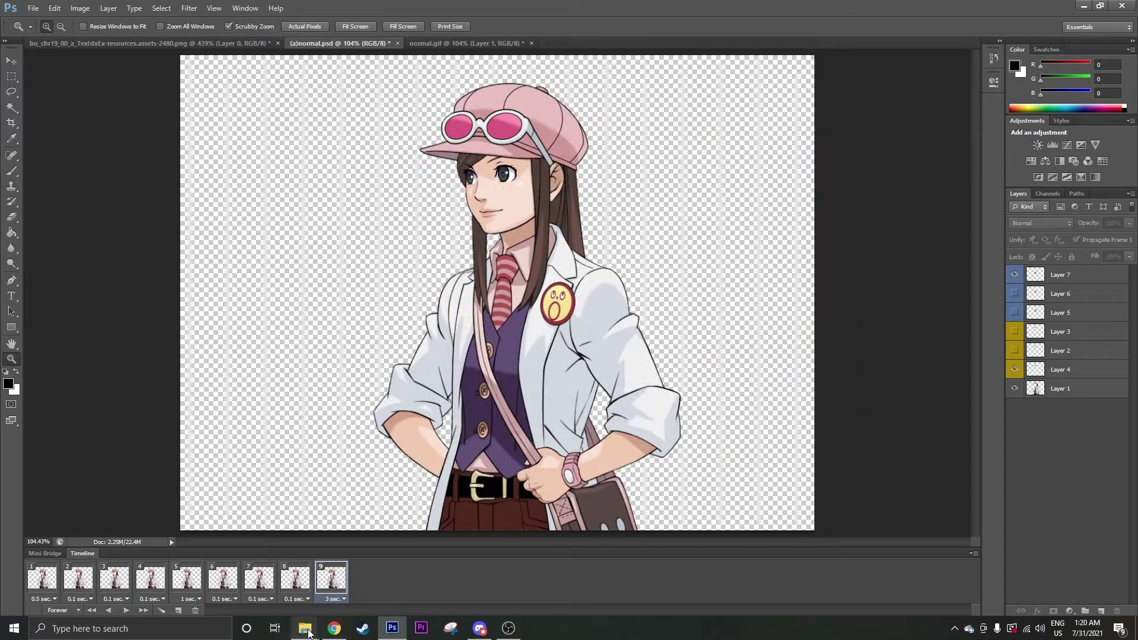
Switch to File Explorer and view the exported (a)normal GIF from Documents, closing the viewer when done
mouse_move(305, 628)
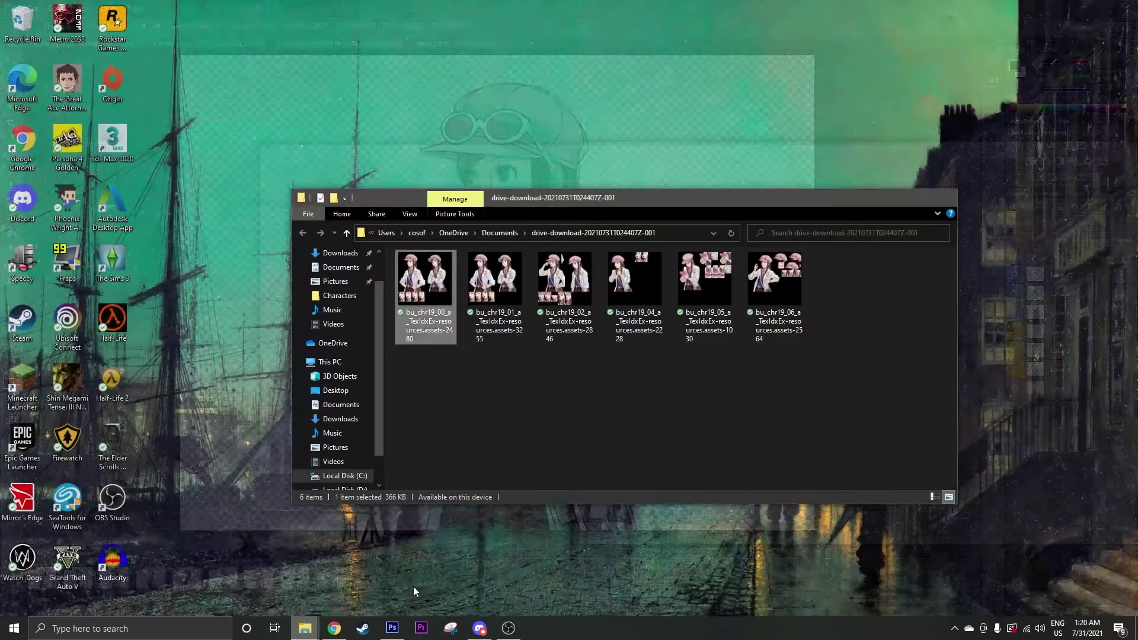
click(414, 586)
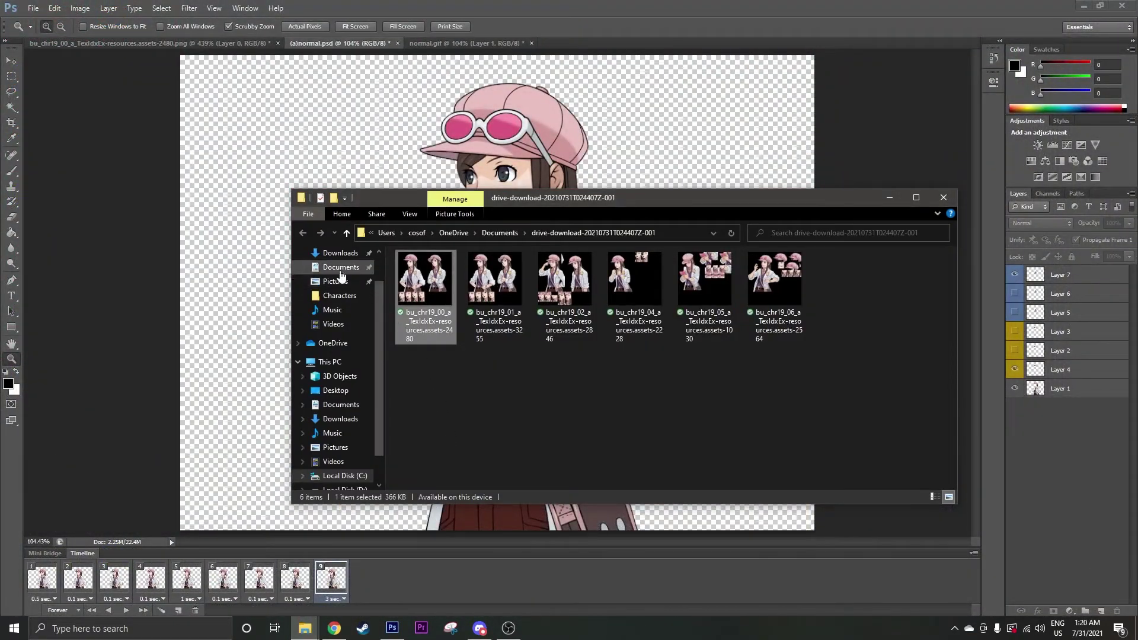
click(341, 268)
double_click(483, 368)
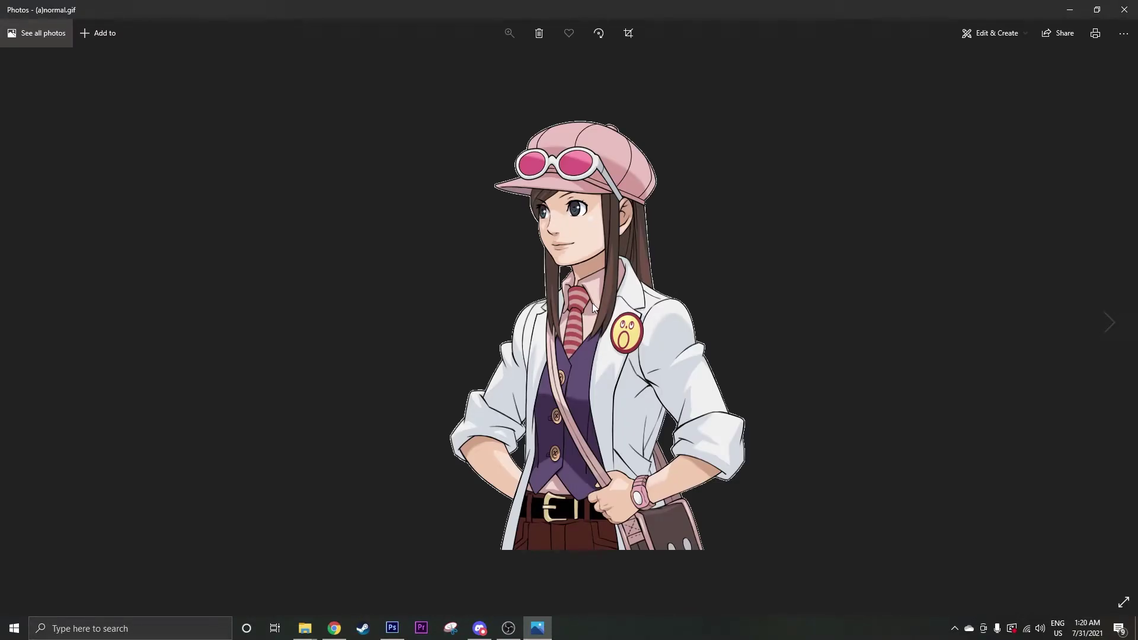
click(1124, 10)
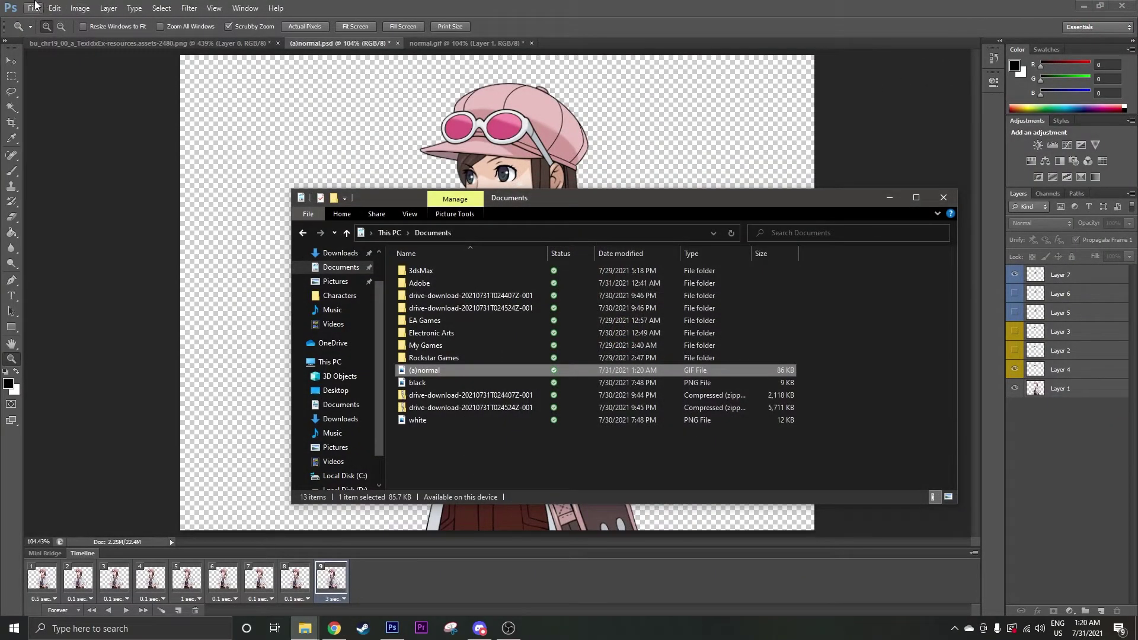
Reopen Save for Web in Photoshop, keep Selective colour reduction, and set the GIF's dithering to No Dither
click(34, 8)
click(89, 158)
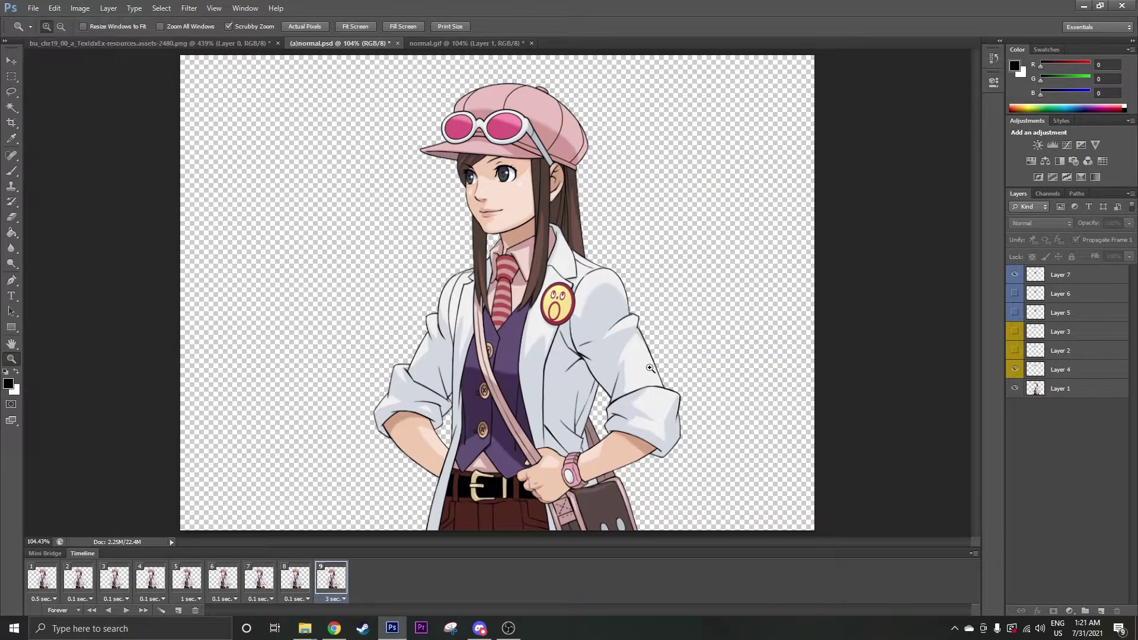
click(33, 8)
click(115, 172)
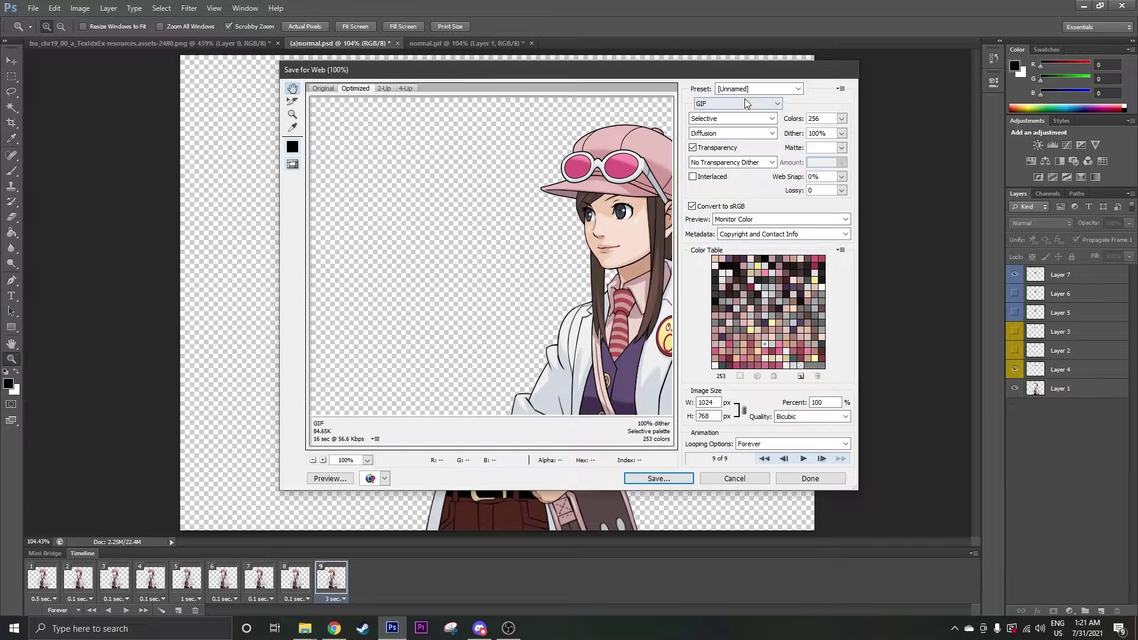
click(738, 120)
click(719, 120)
click(719, 119)
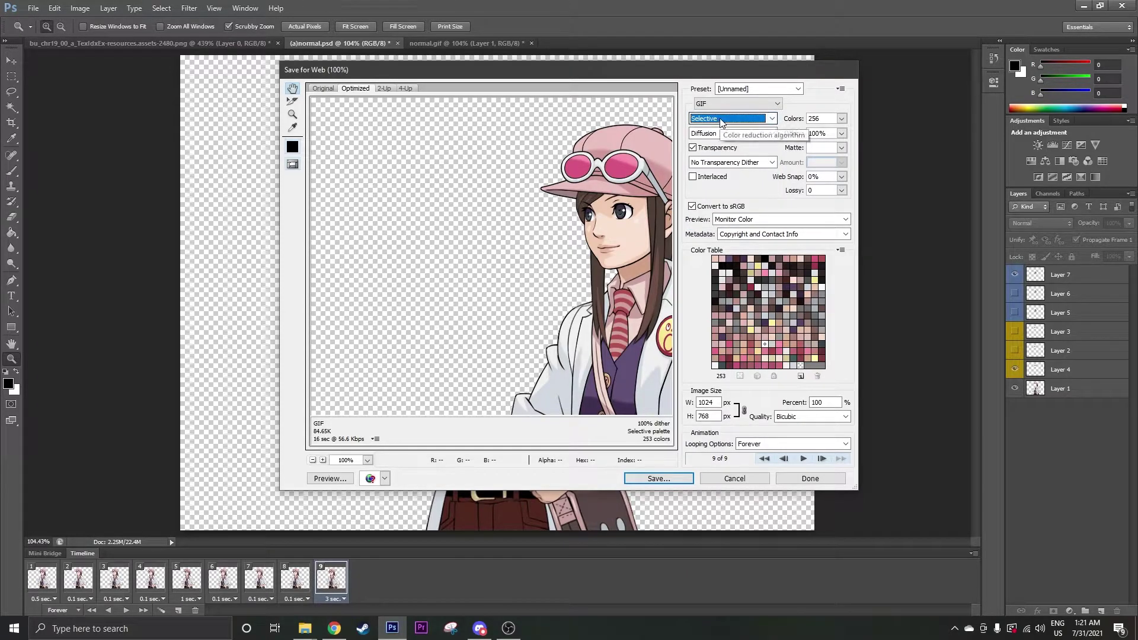
click(770, 119)
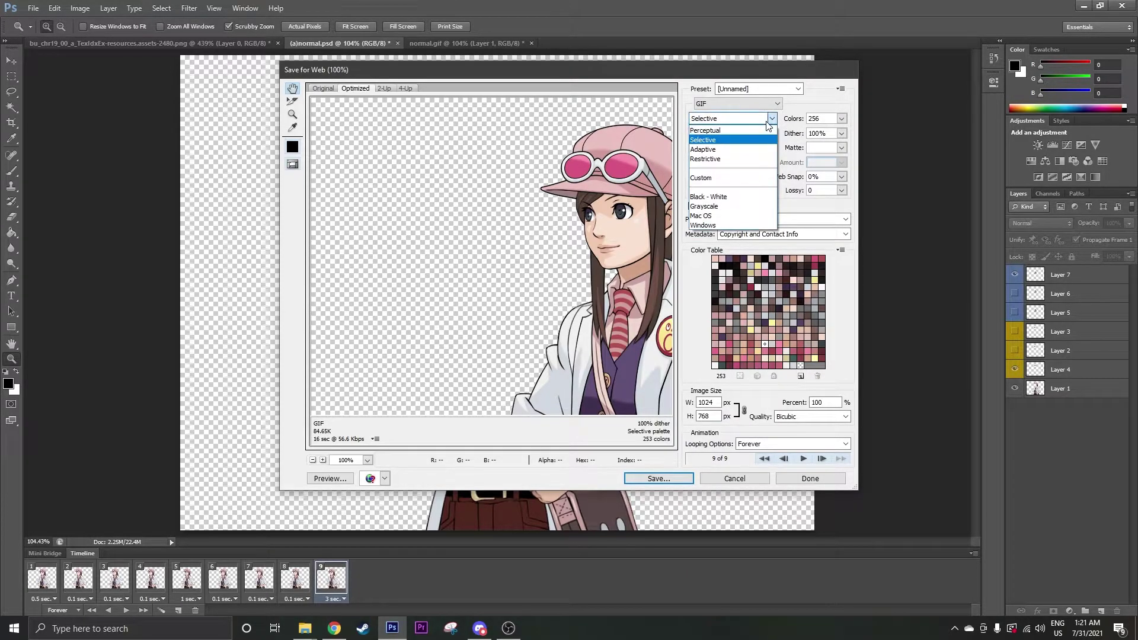
click(769, 121)
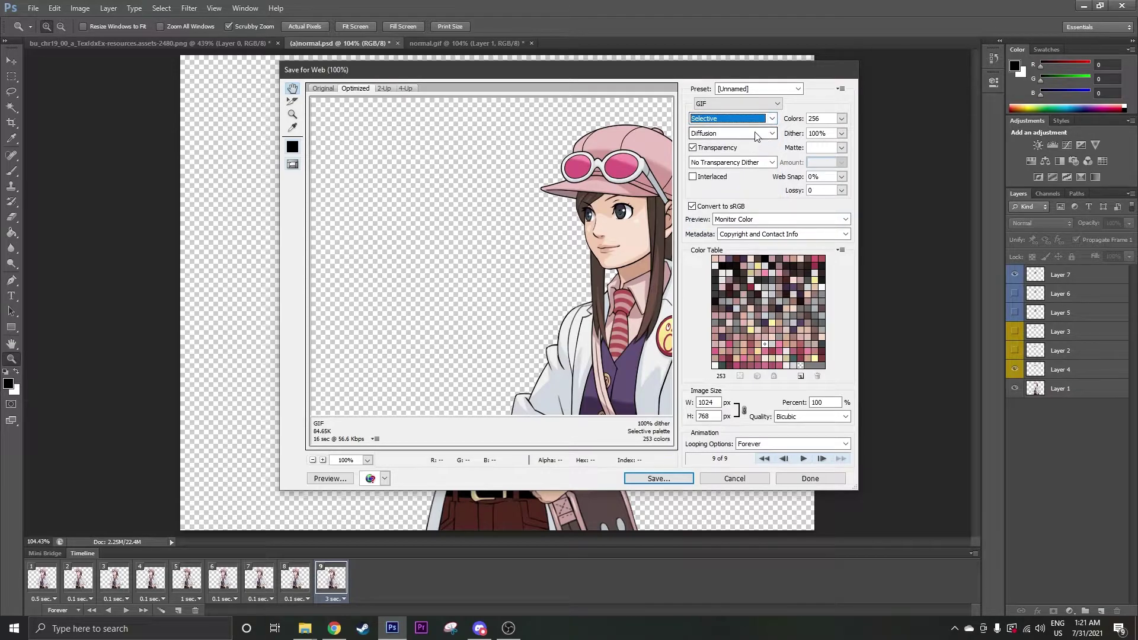
click(707, 140)
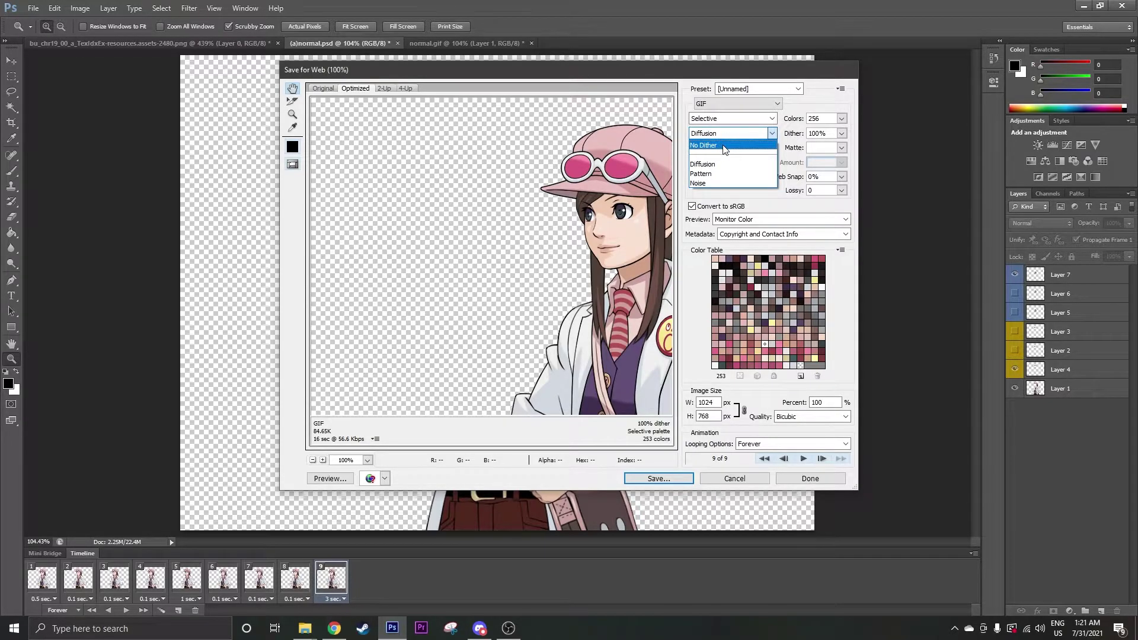
click(725, 150)
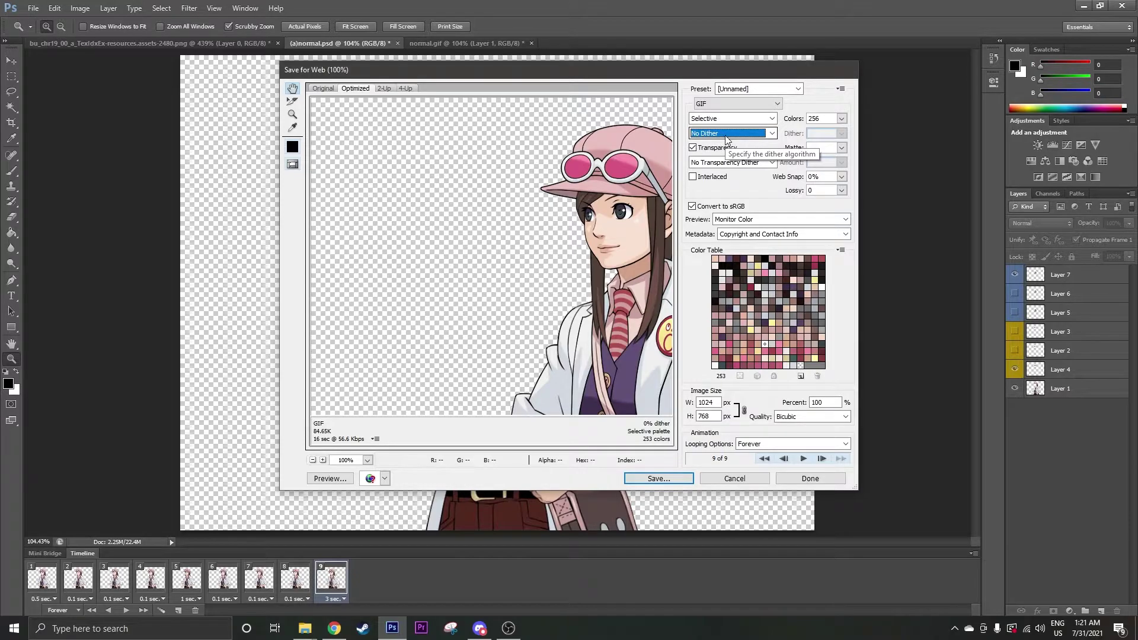
Inspect the optimized preview around the sprite, keep No Dither, and set the GIF's matte to None
drag(557, 226, 470, 177)
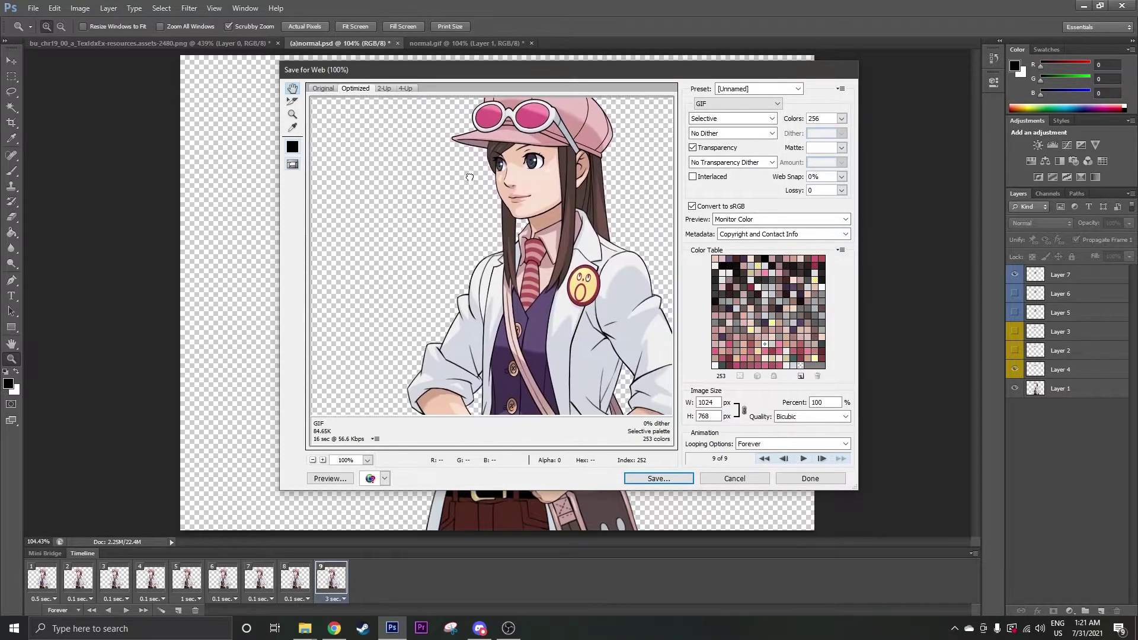
drag(553, 234, 497, 234)
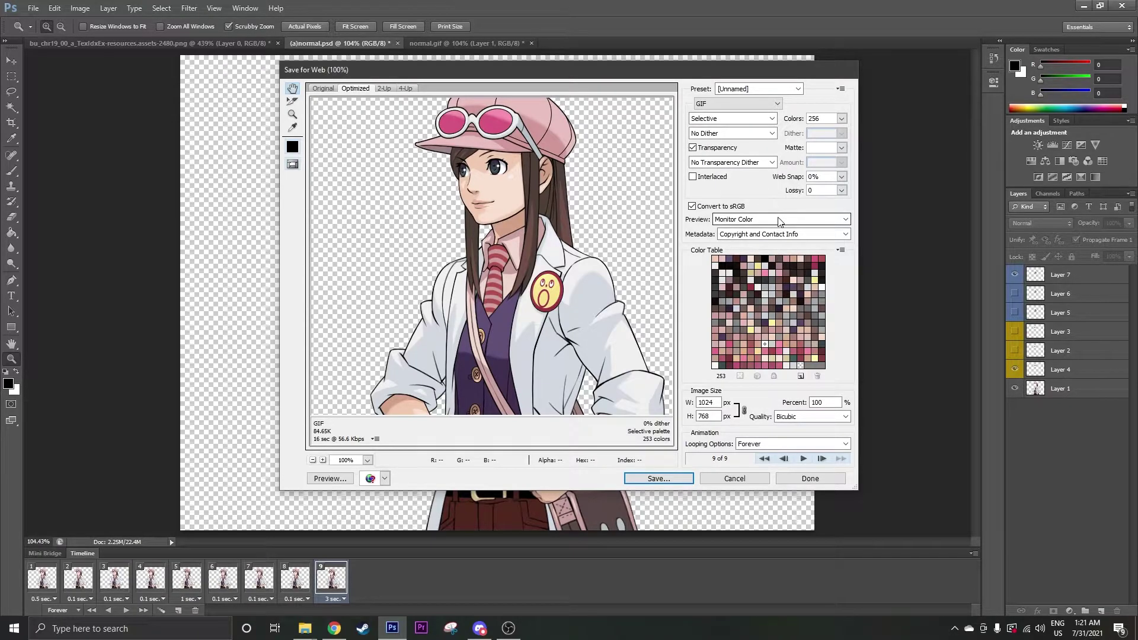
click(729, 136)
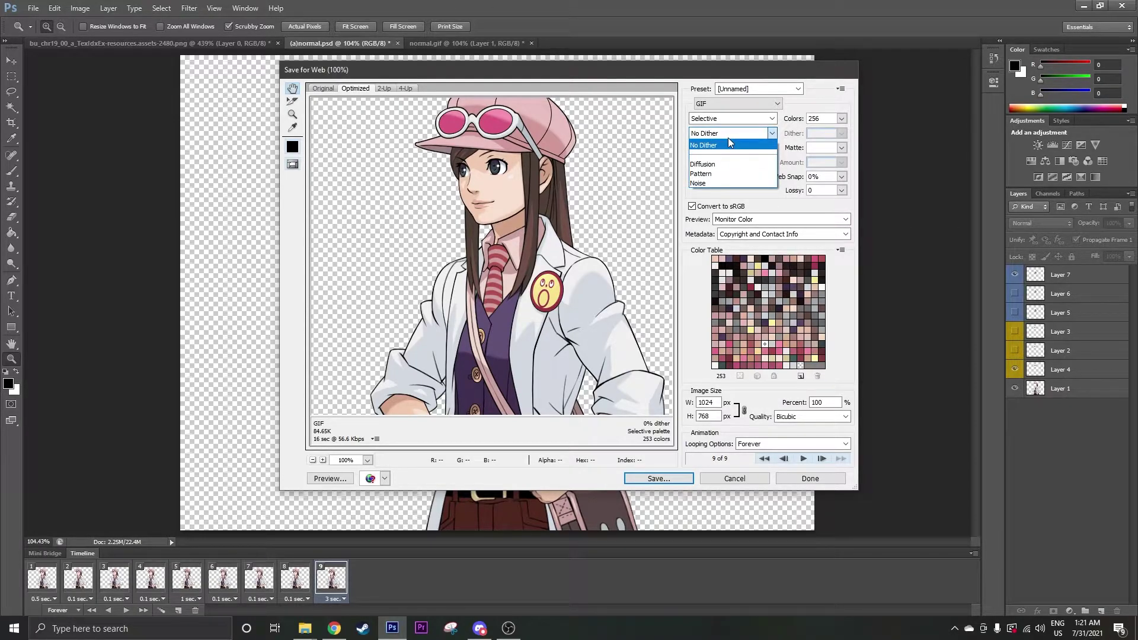
click(729, 138)
click(842, 149)
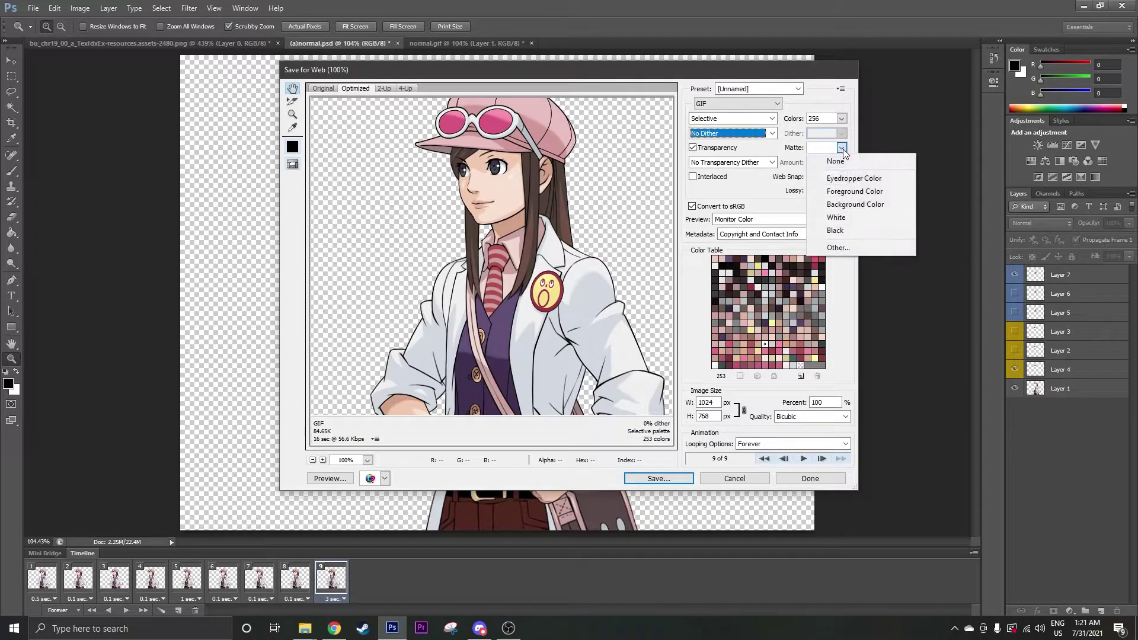
click(837, 161)
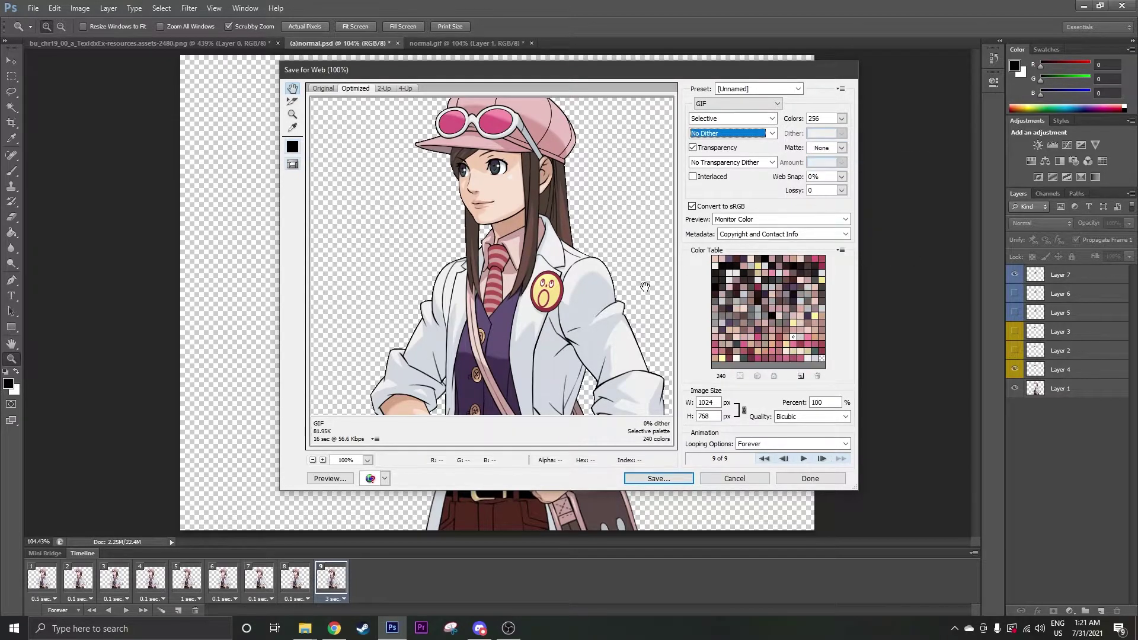
Save the optimized GIF to Documents as (a)normal.gif, replacing the existing file
click(305, 629)
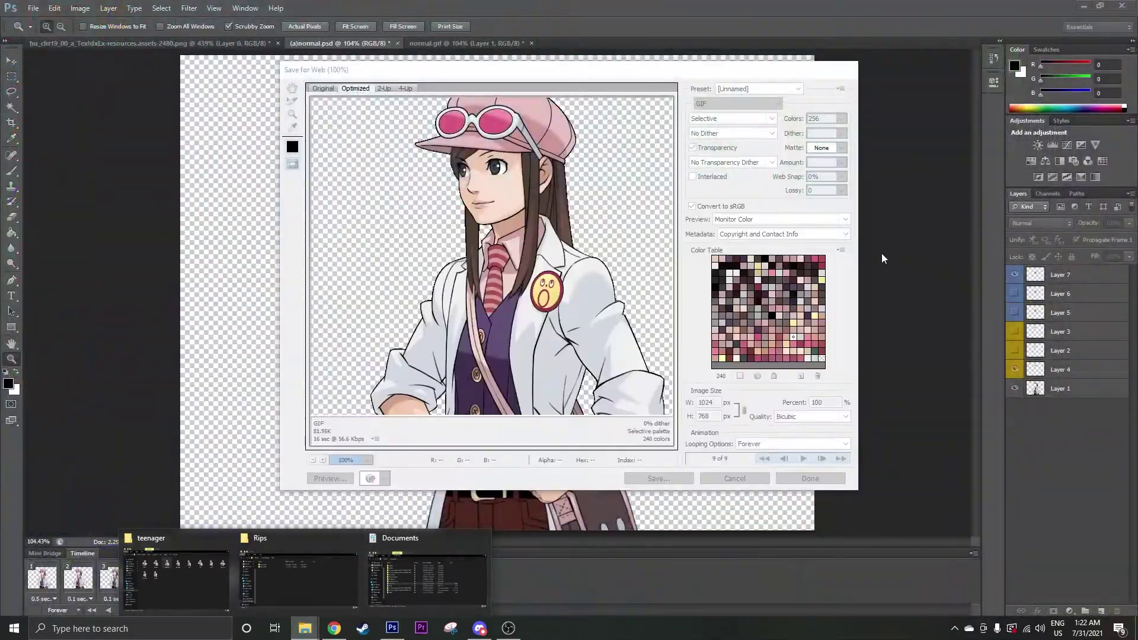
click(779, 202)
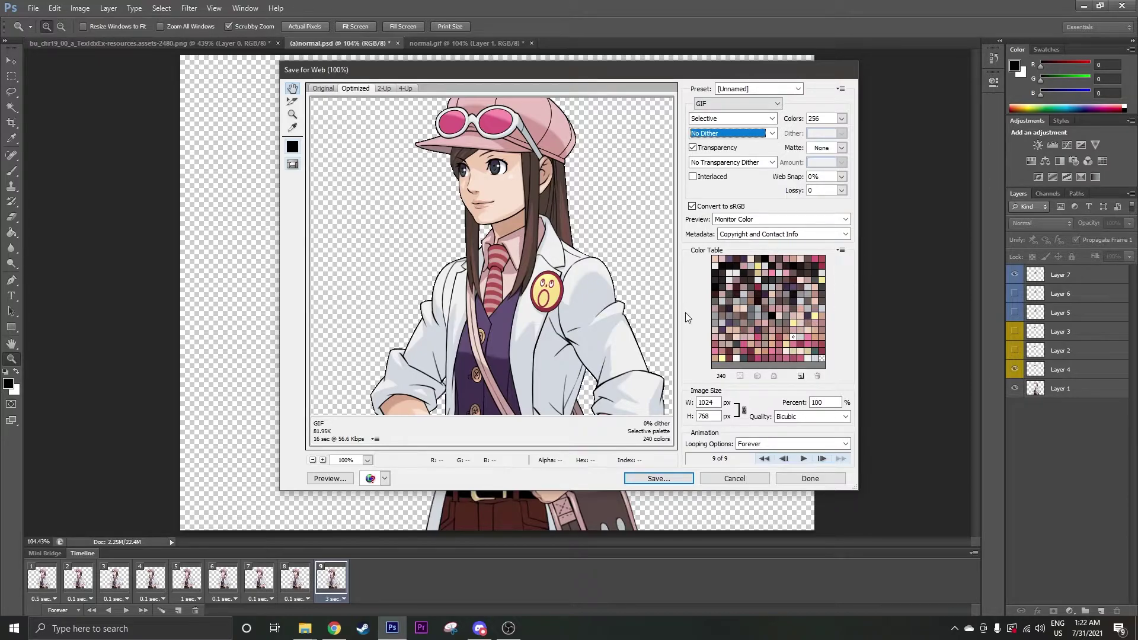
click(671, 481)
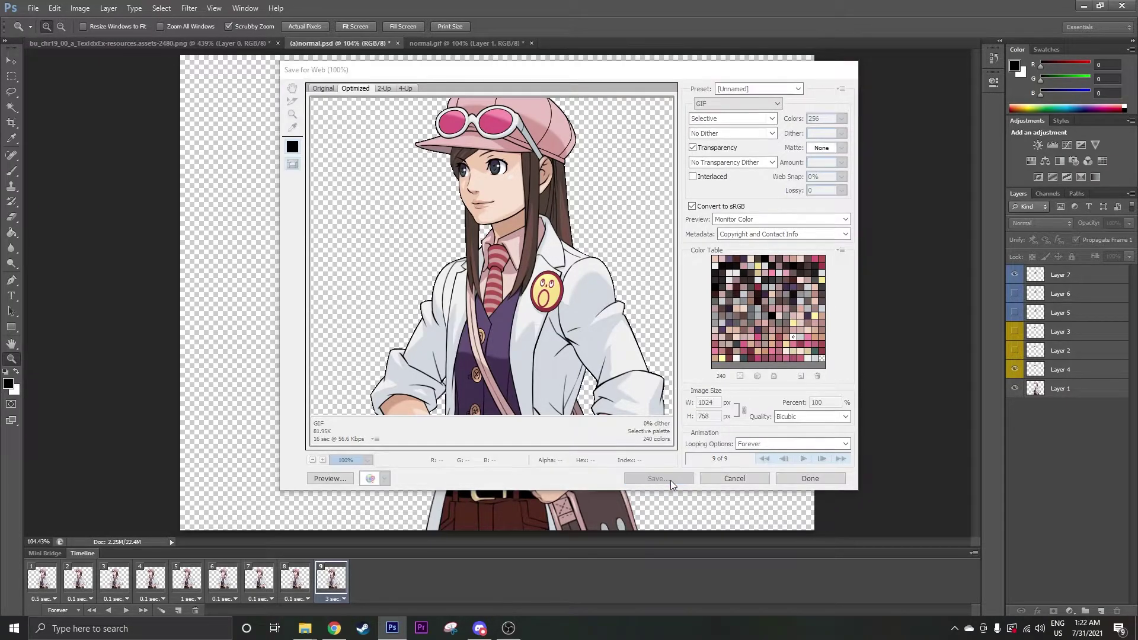
click(459, 229)
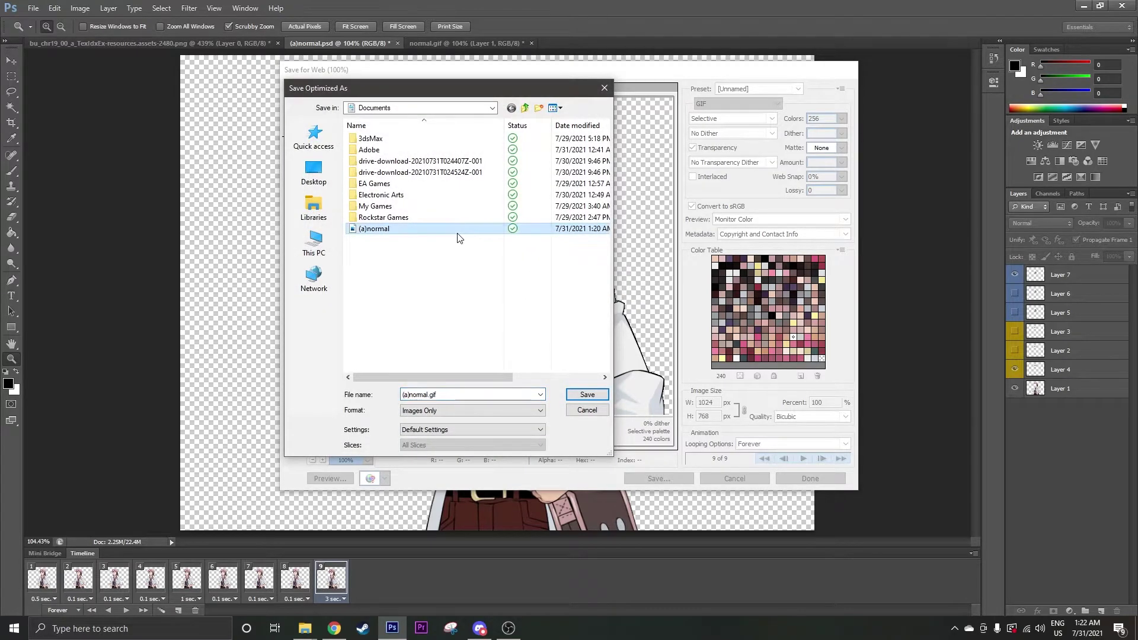
key(Return)
key(Return)
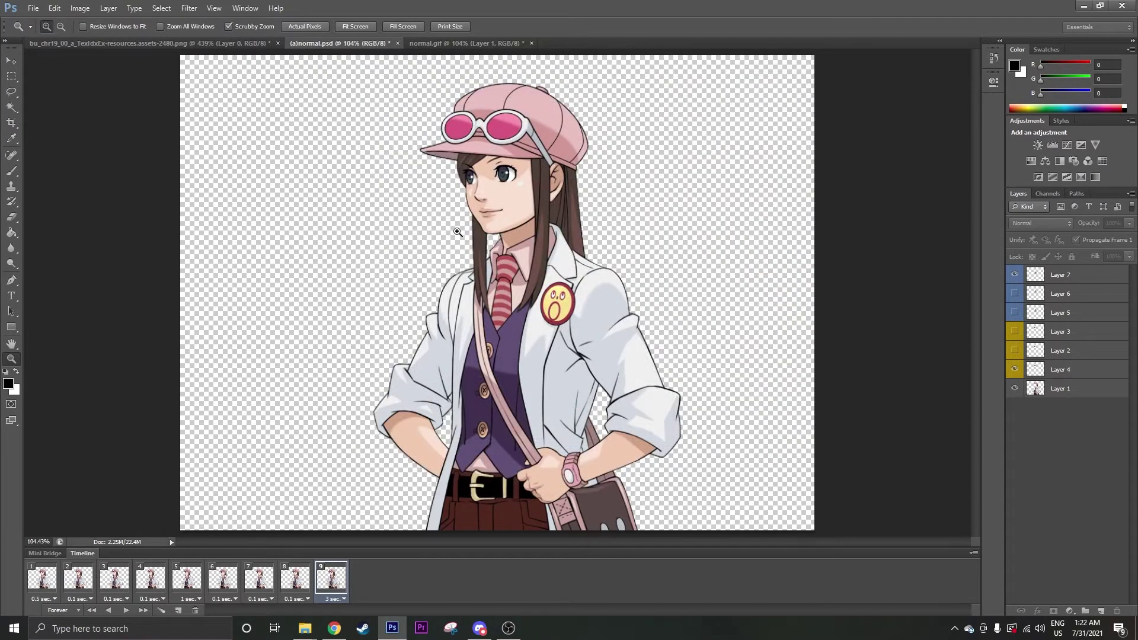
Switch to the Documents folder in File Explorer and view the re-exported (a)normal GIF, closing the viewer when done
mouse_move(305, 629)
click(433, 581)
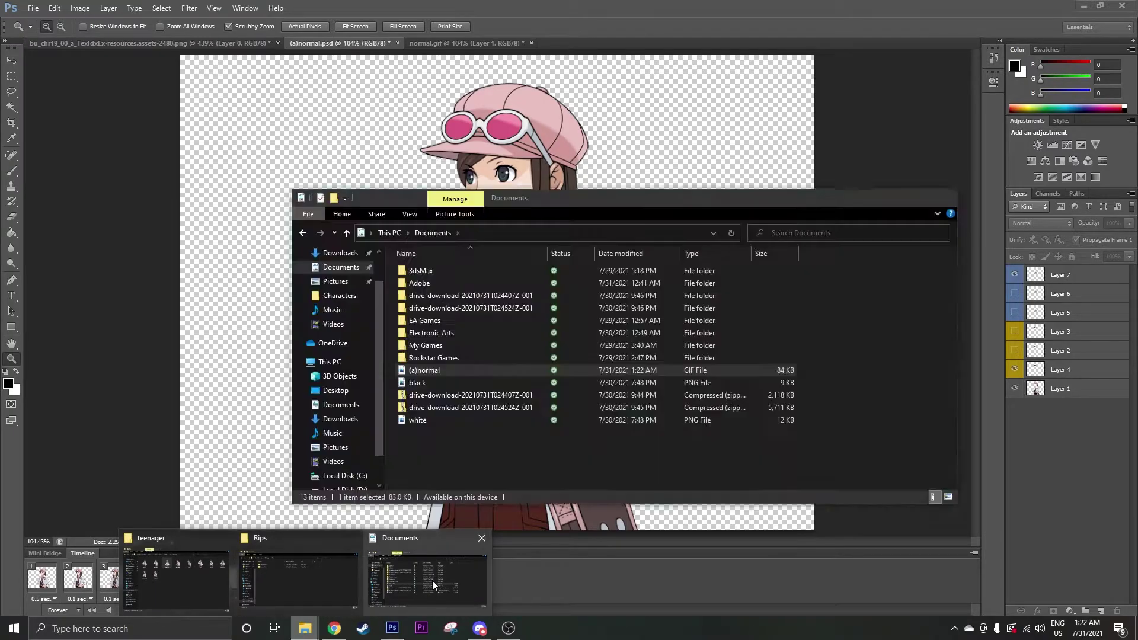
double_click(444, 368)
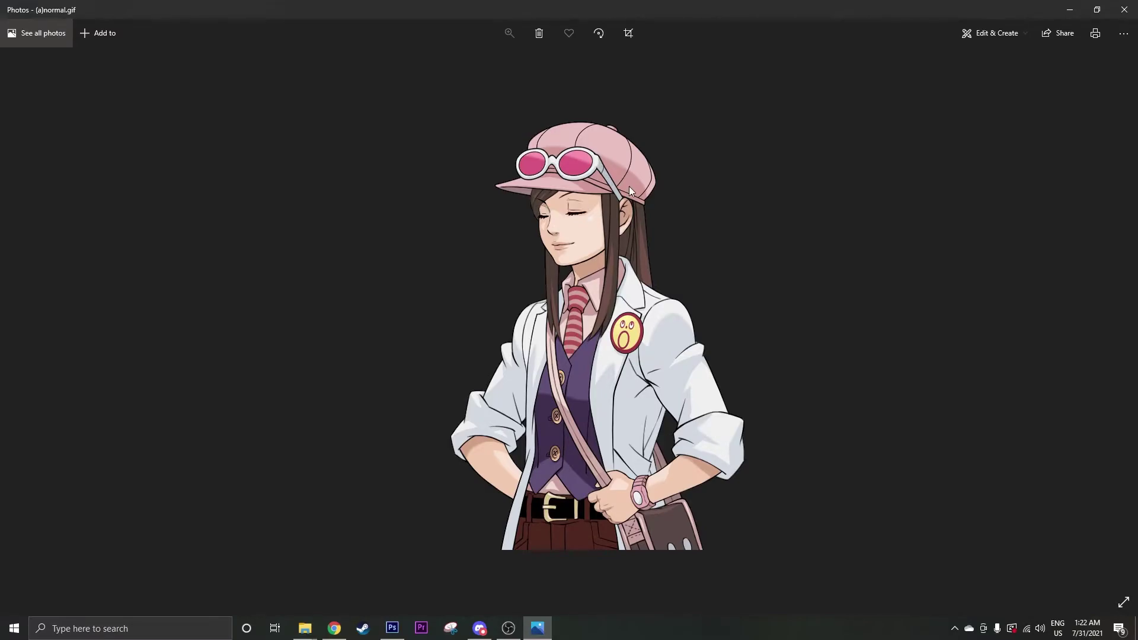
click(1130, 9)
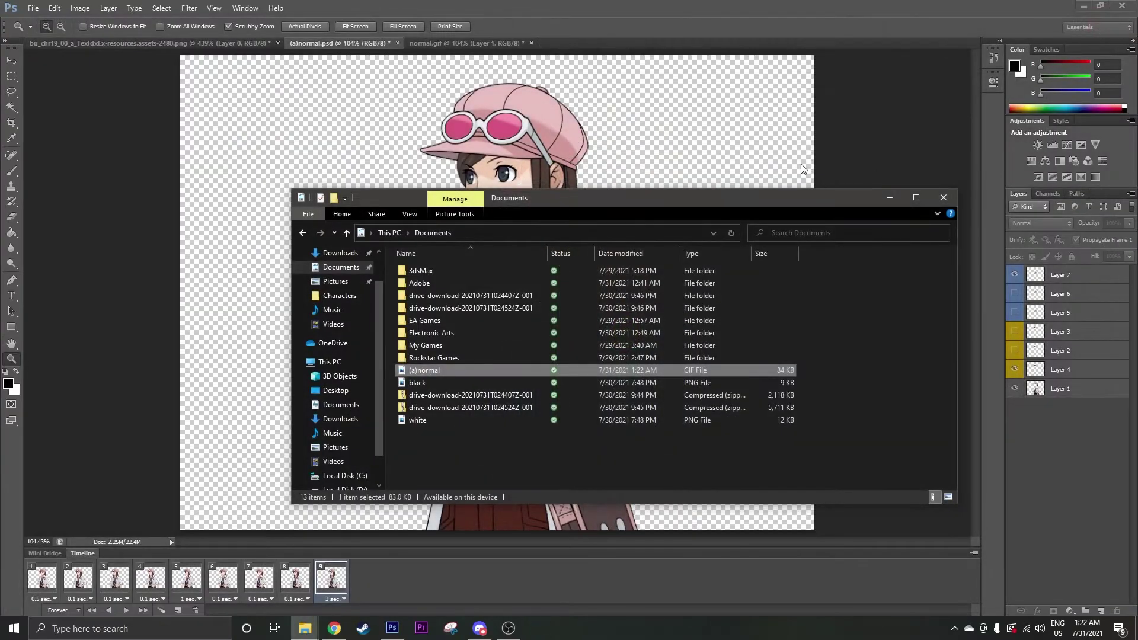
Return to Photoshop and widen the canvas to 1365 pixels with the centred anchor, keeping the height at 768 pixels
click(554, 6)
click(86, 8)
click(133, 105)
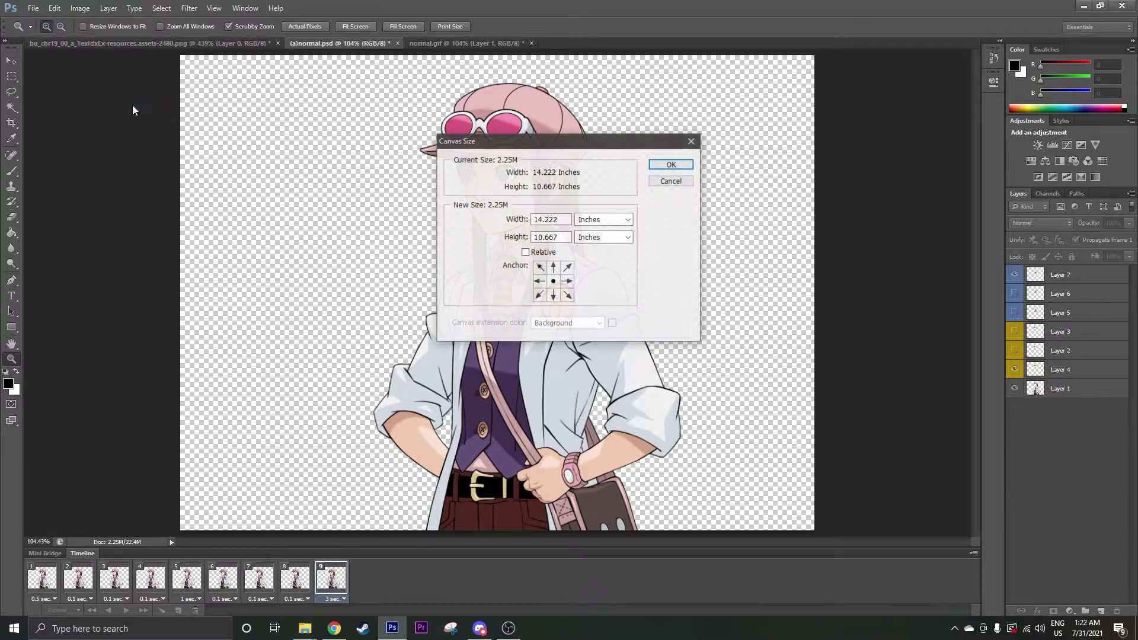
click(602, 219)
click(593, 239)
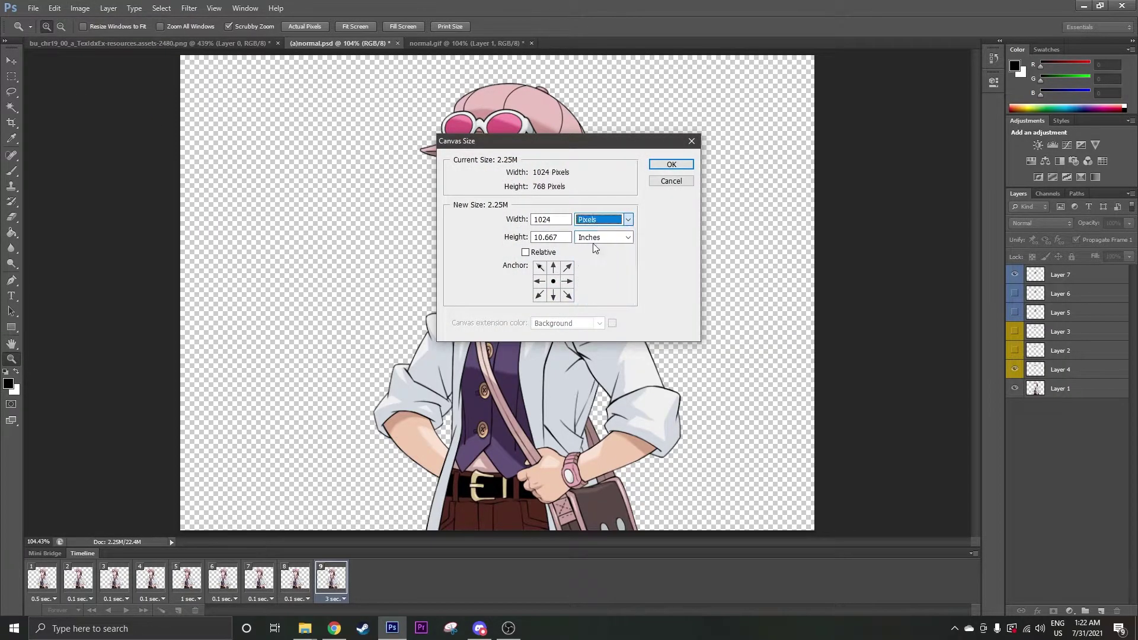
double_click(563, 218)
text(1366)
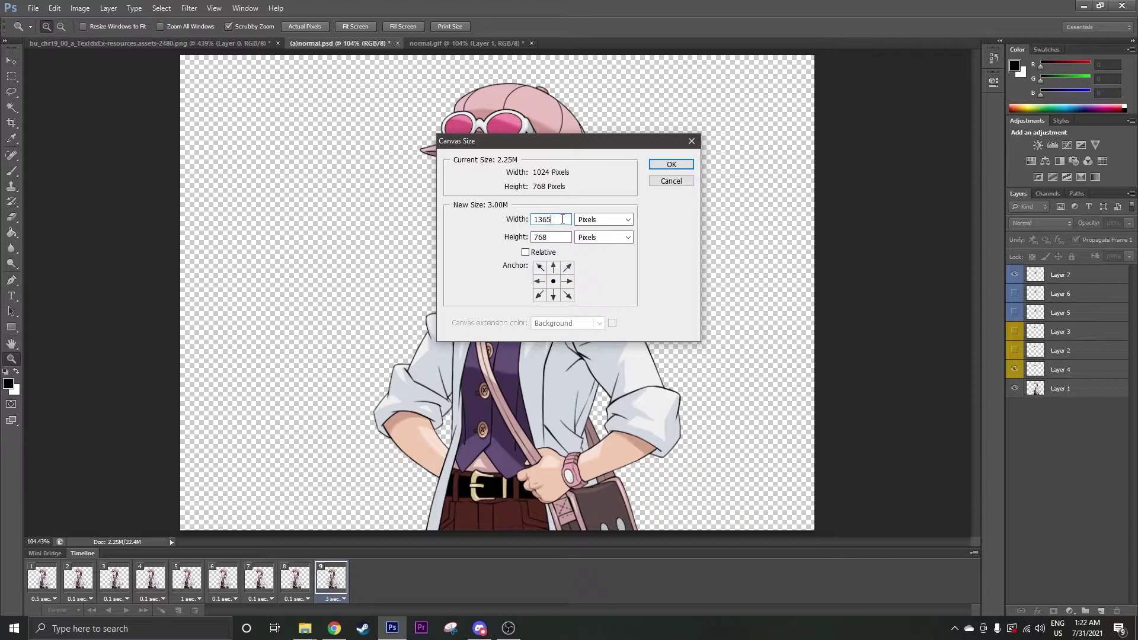
key(Return)
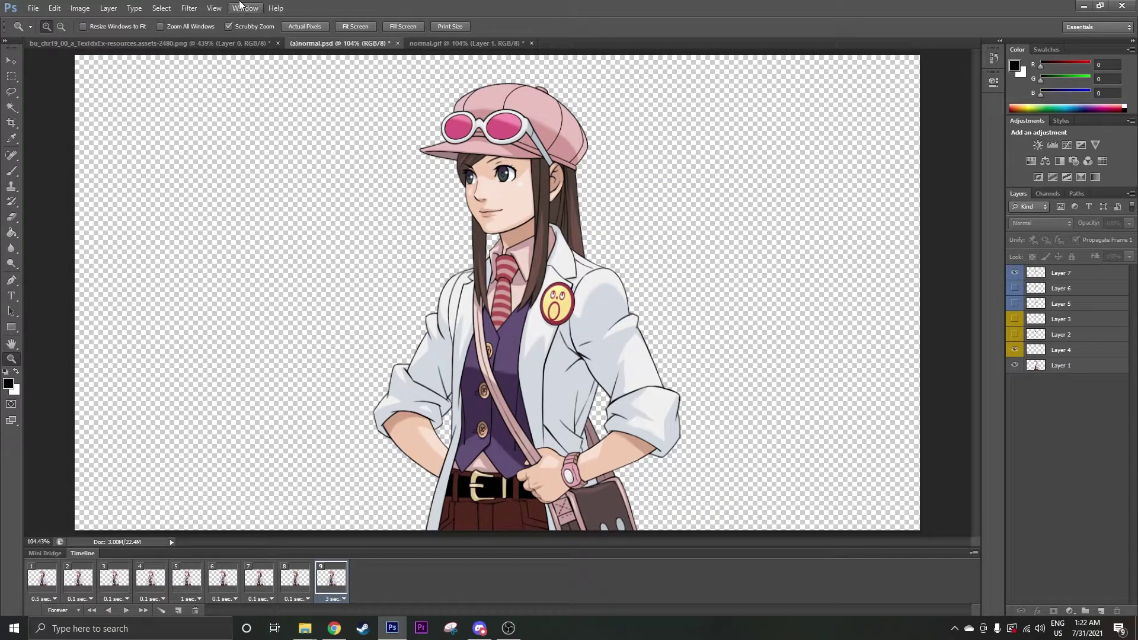
Start a Render Video export and set it to a Photoshop Image Sequence in PNG format
click(33, 8)
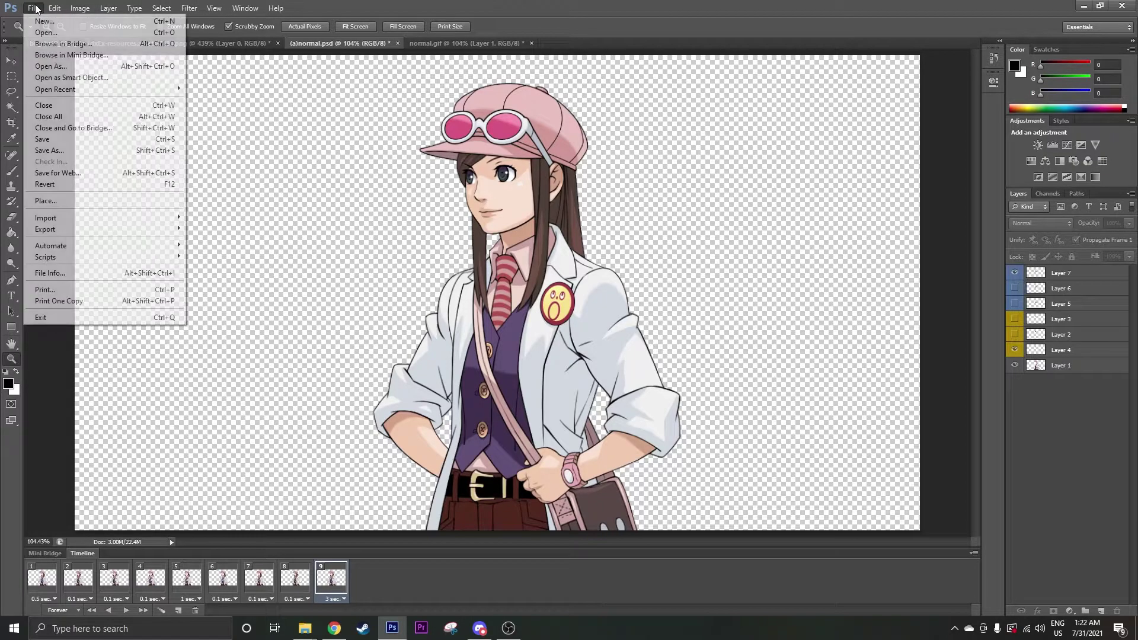
mouse_move(54, 8)
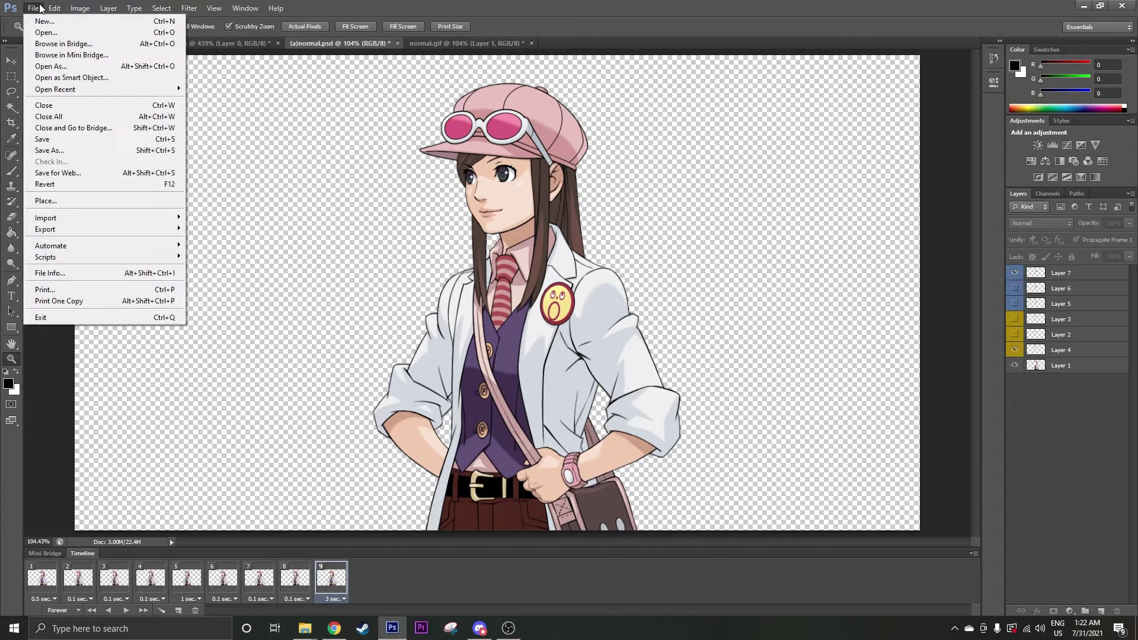
mouse_move(91, 223)
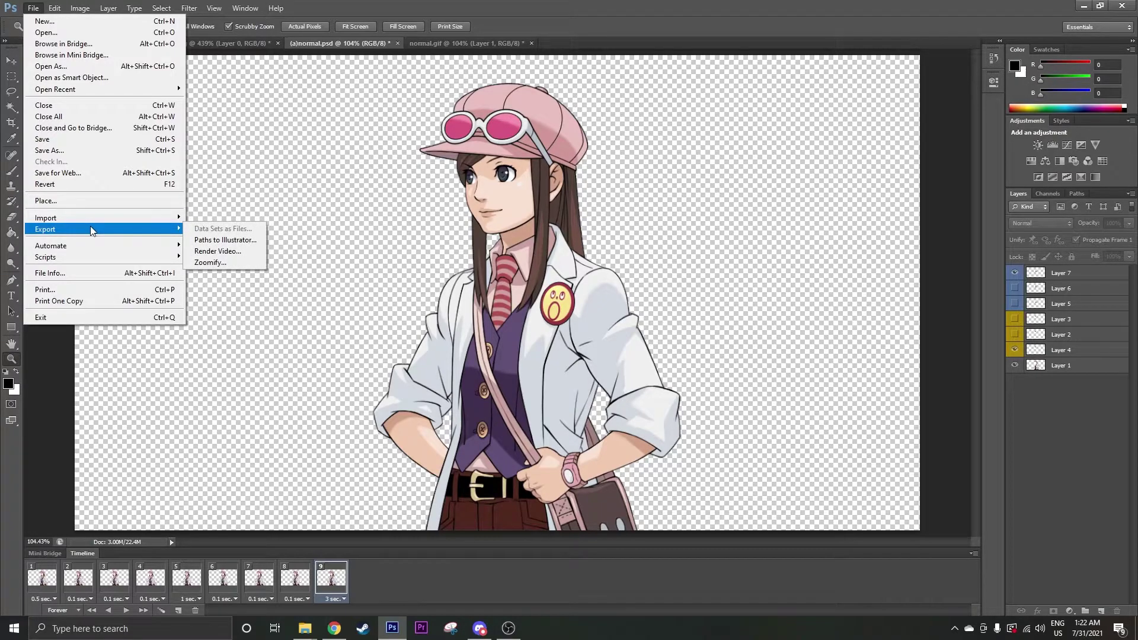
click(219, 255)
click(468, 188)
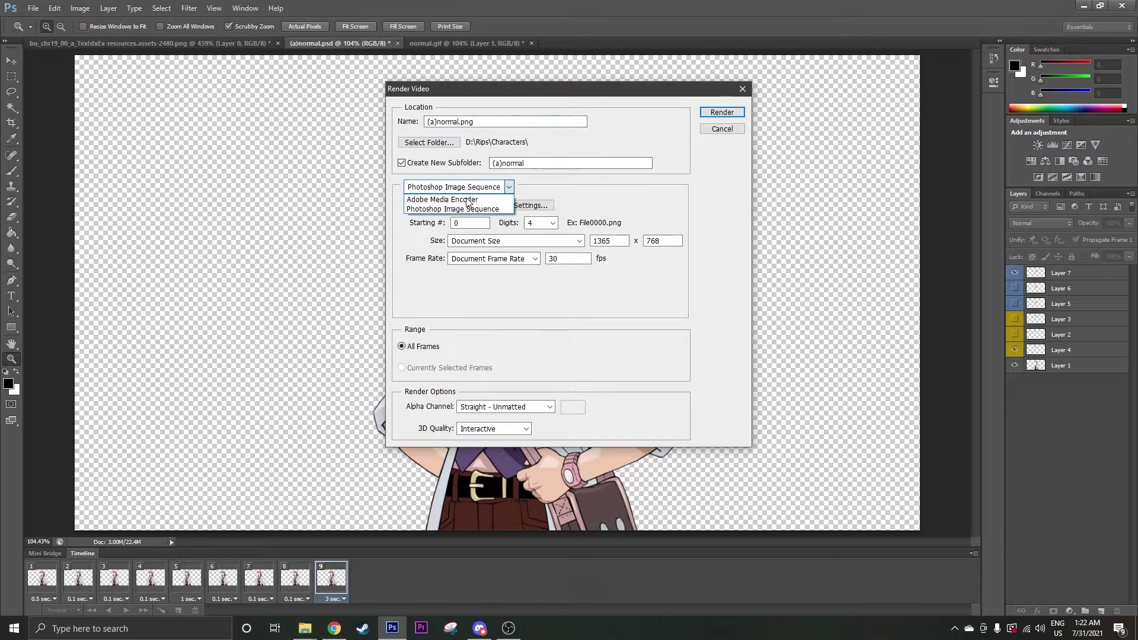
click(468, 200)
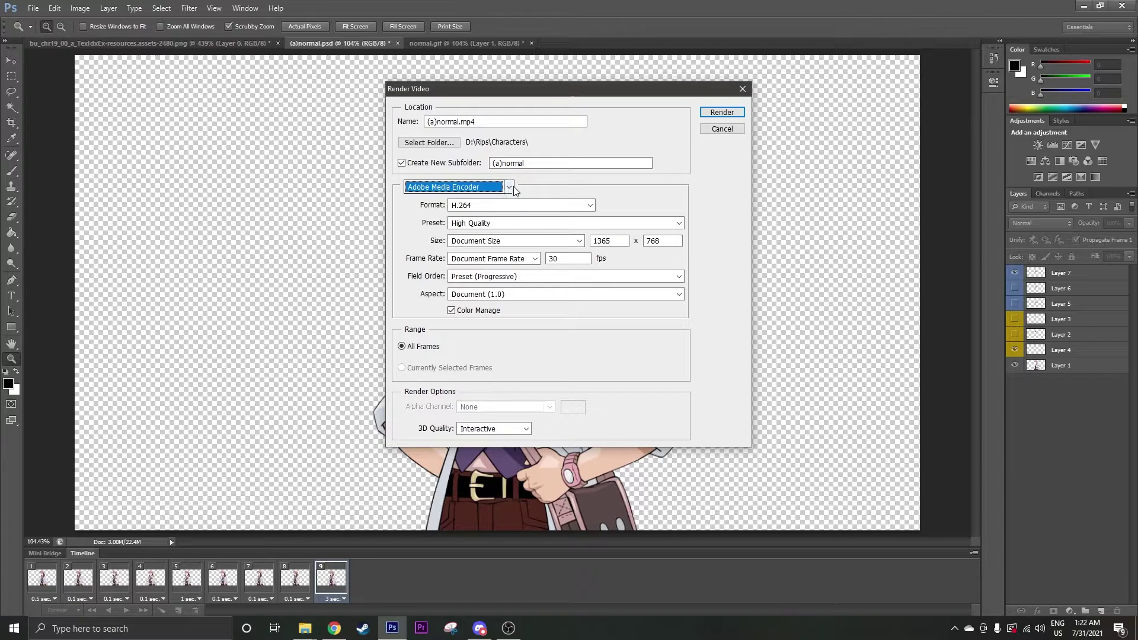
click(510, 188)
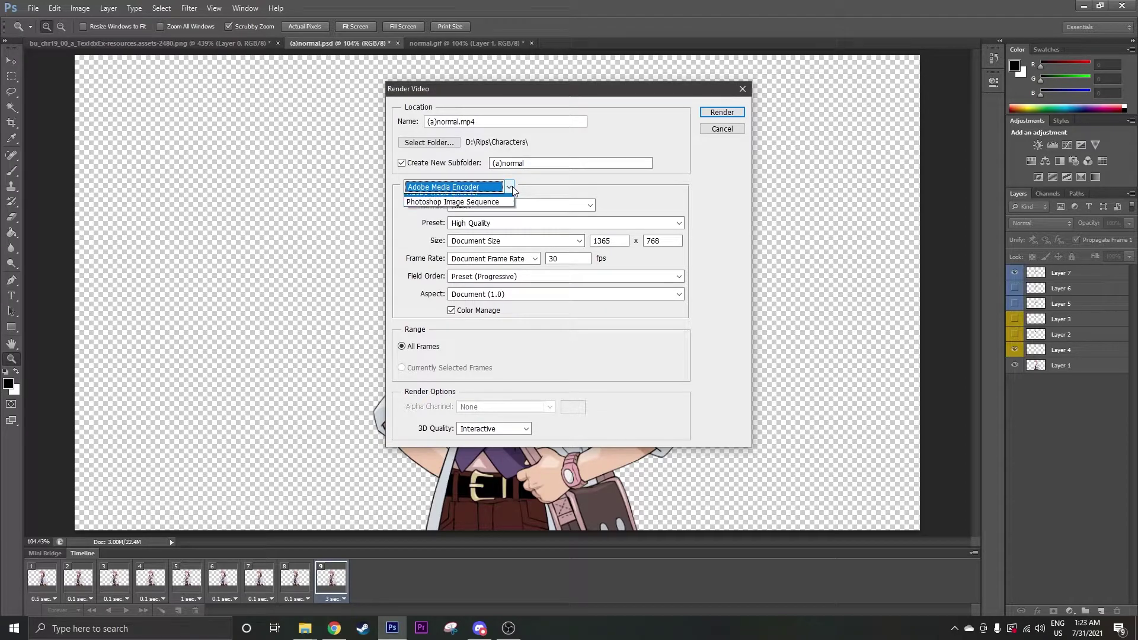
click(491, 209)
click(491, 209)
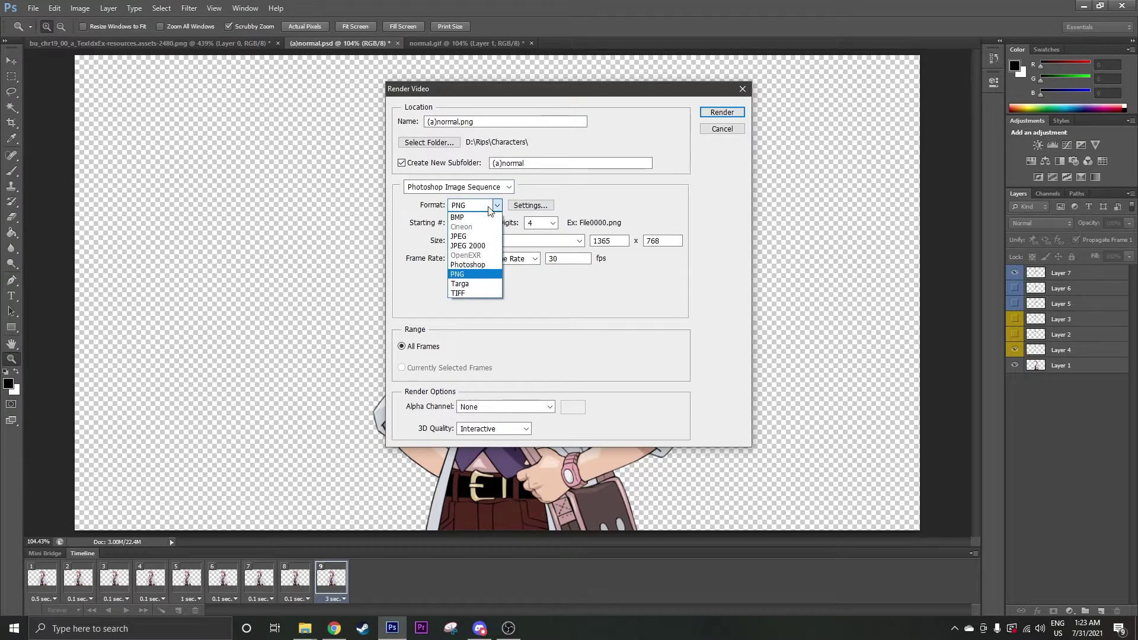
click(465, 275)
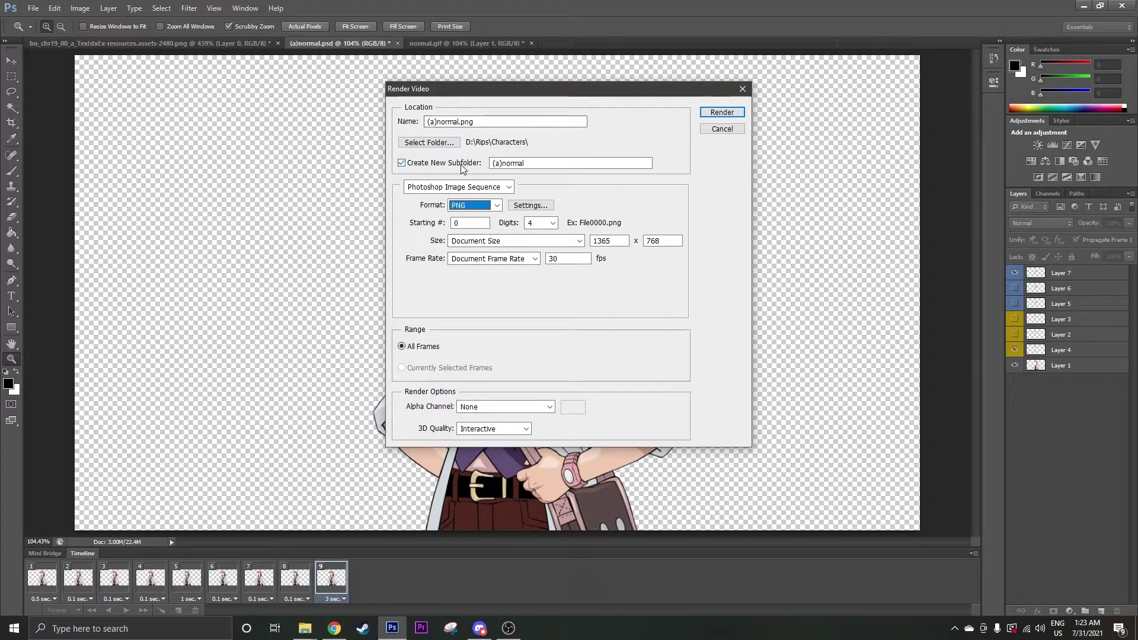
Choose the (a)normal folder inside D:\Rips\Characters as the render location, leaving the new subfolder option on
click(410, 168)
click(420, 169)
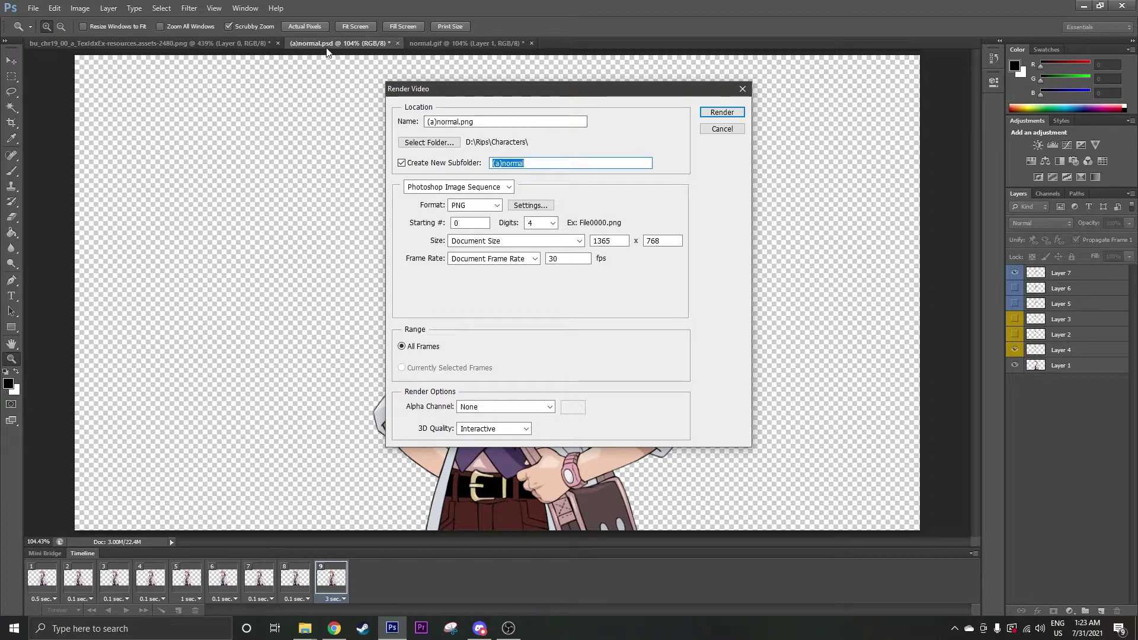
click(452, 144)
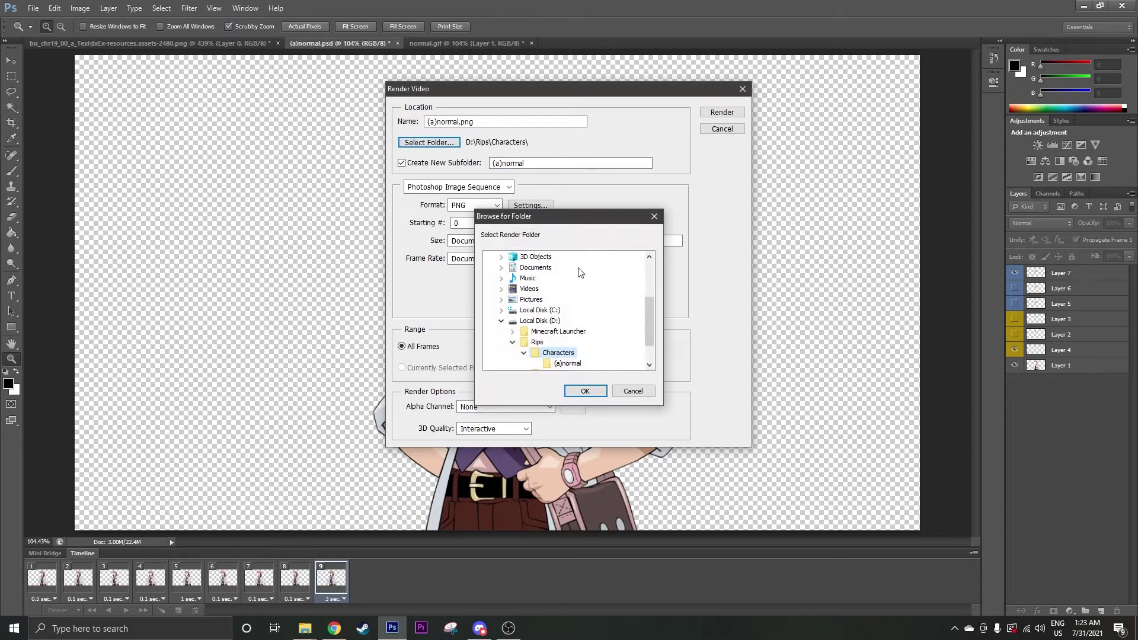
scroll(555, 312, down, 1)
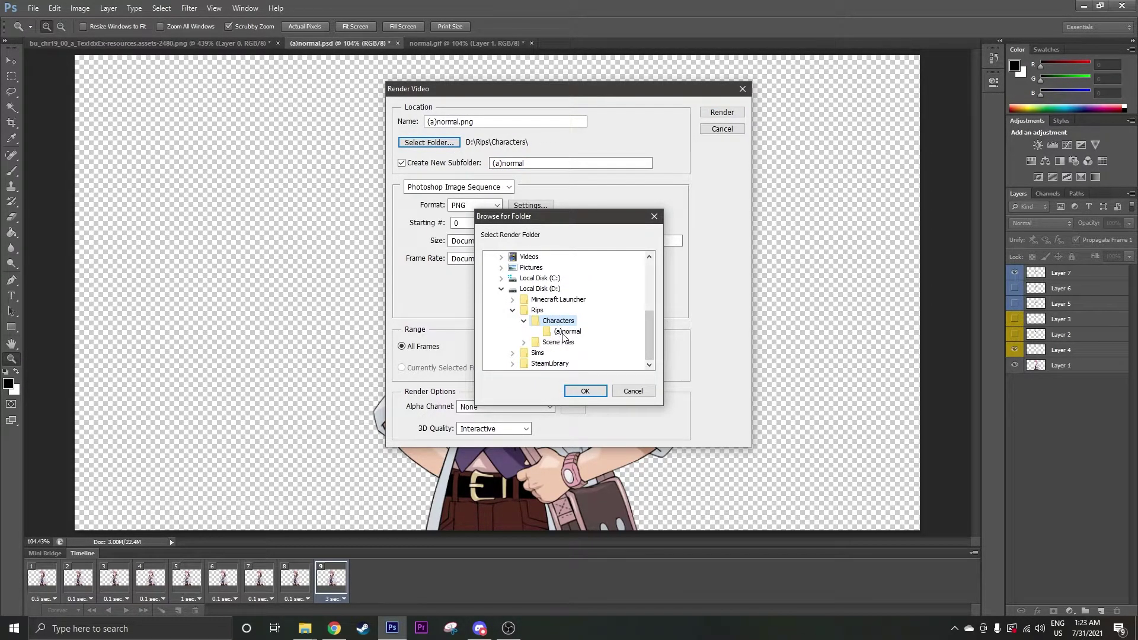
mouse_move(588, 218)
mouse_down()
mouse_move(575, 173)
mouse_move(588, 202)
mouse_up()
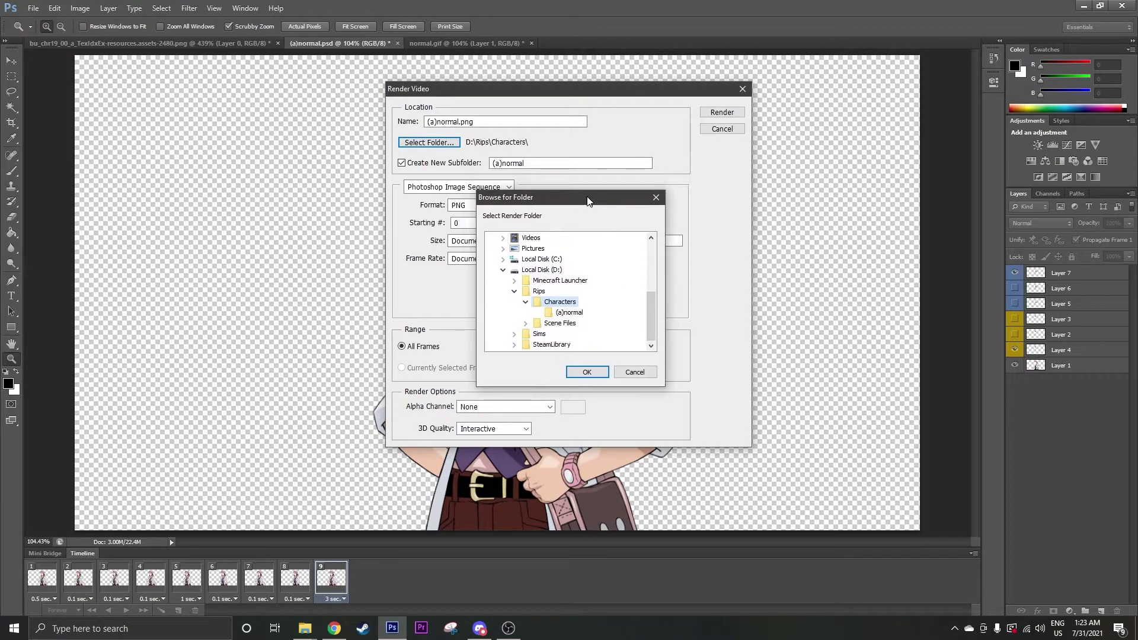
click(562, 313)
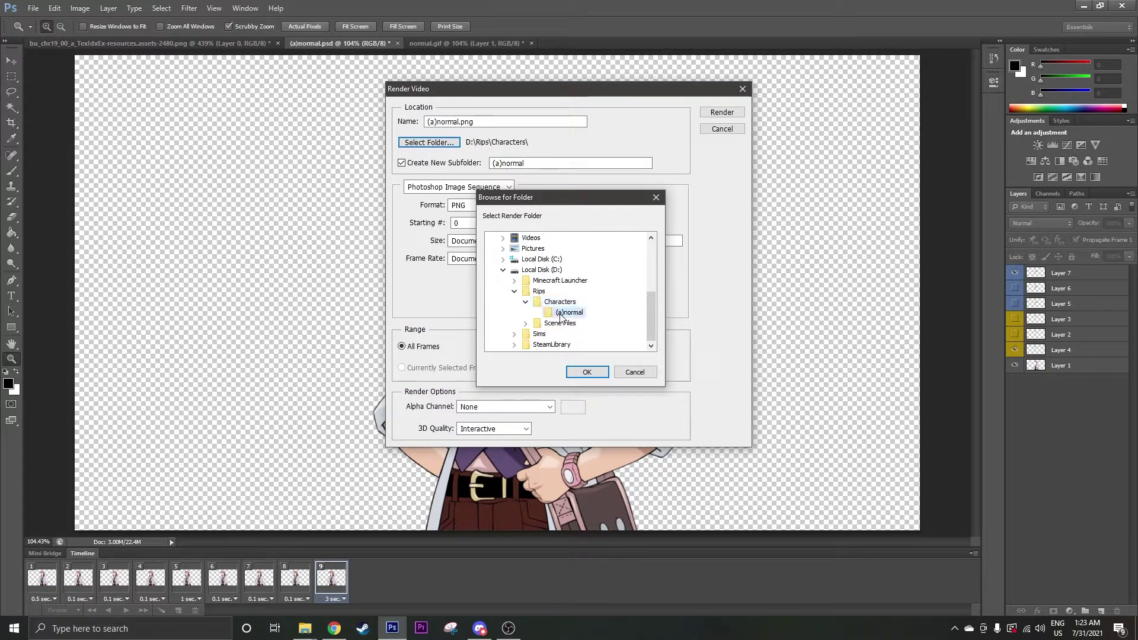
click(585, 372)
double_click(537, 163)
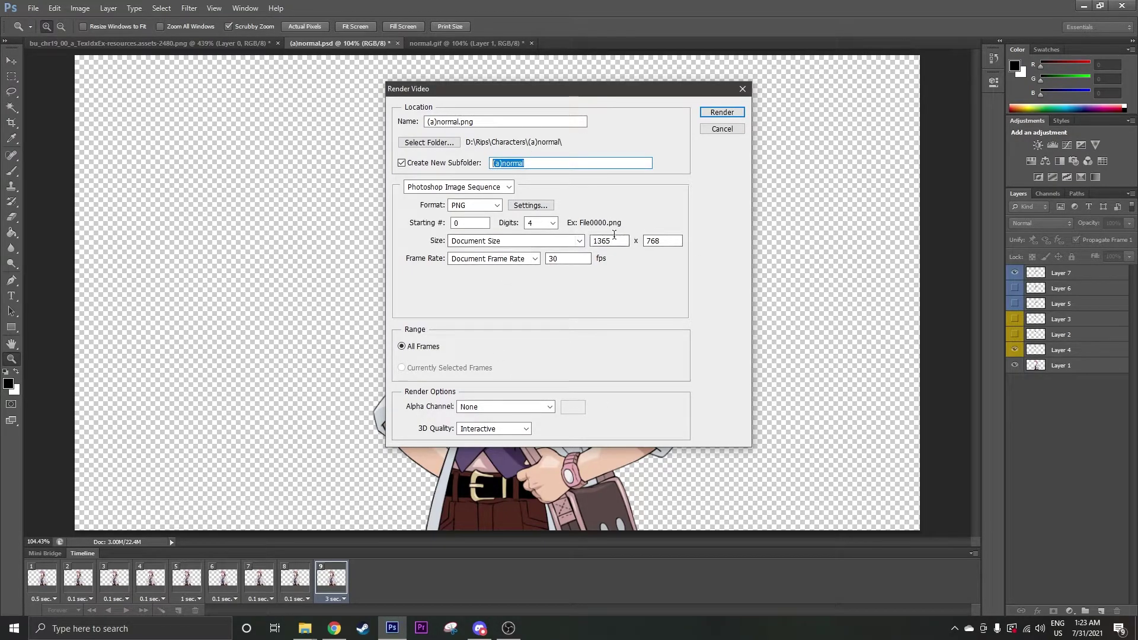
Render the image sequence with a Straight - Unmatted alpha channel and the file name frame
click(501, 409)
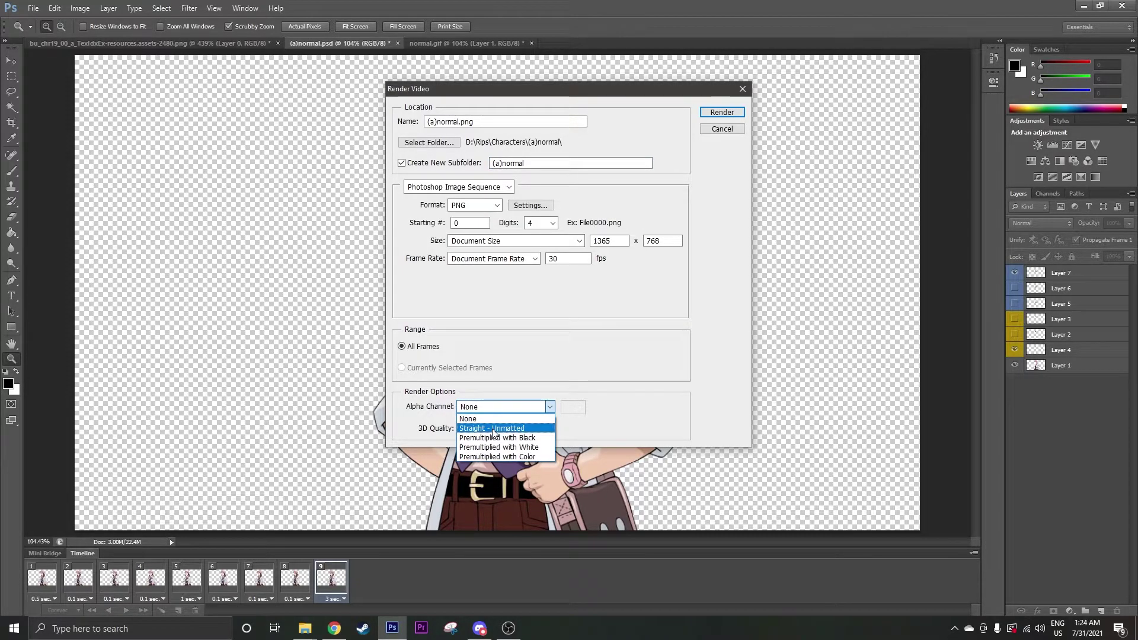
click(494, 433)
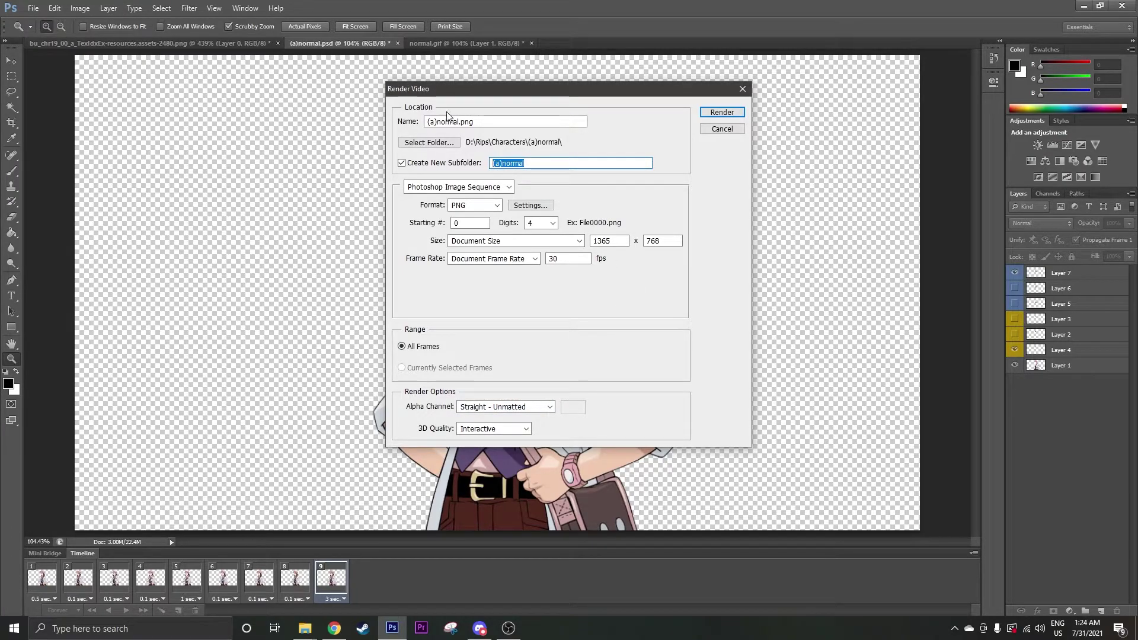
drag(474, 122, 427, 125)
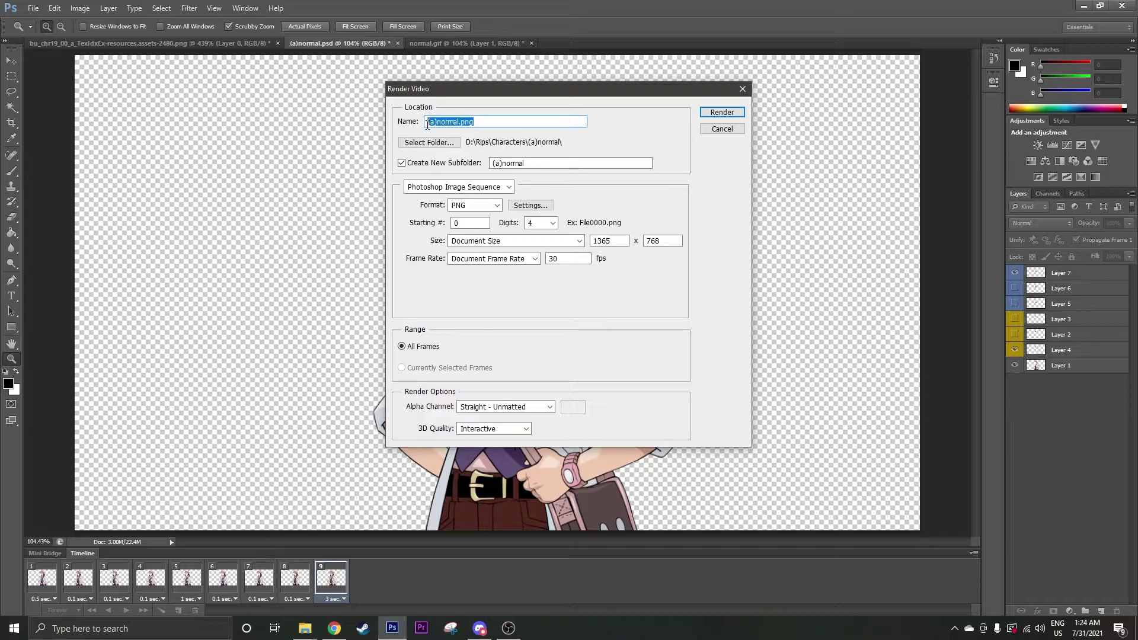
text(frame)
key(ctrl+a)
click(722, 112)
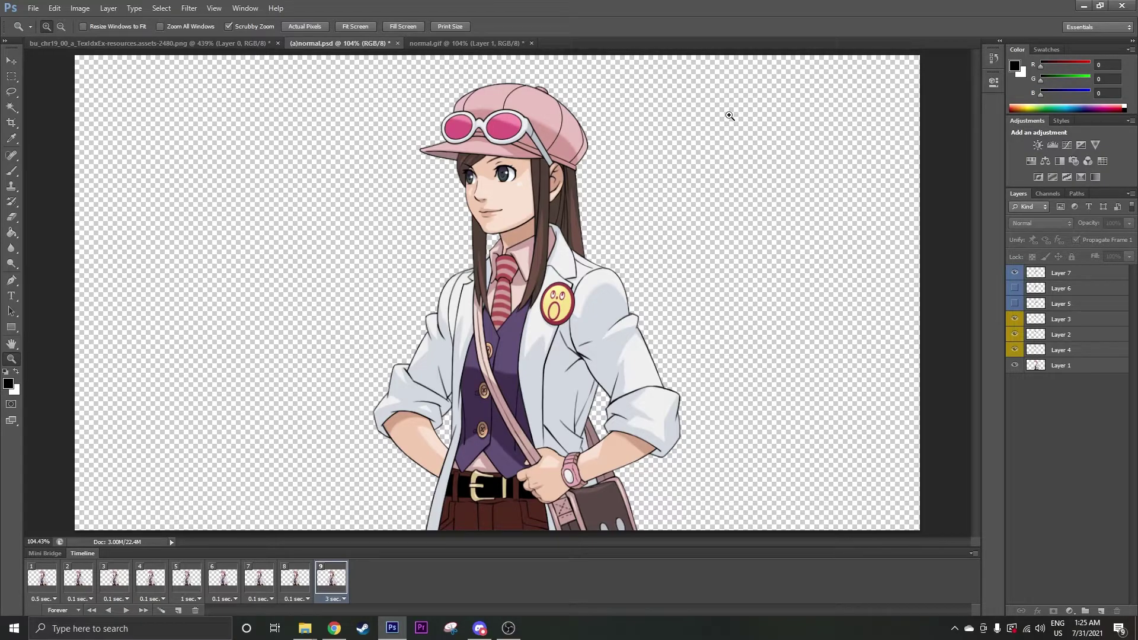
Switch to the Rips window in File Explorer and open the (a)normal folder inside Characters
mouse_move(305, 628)
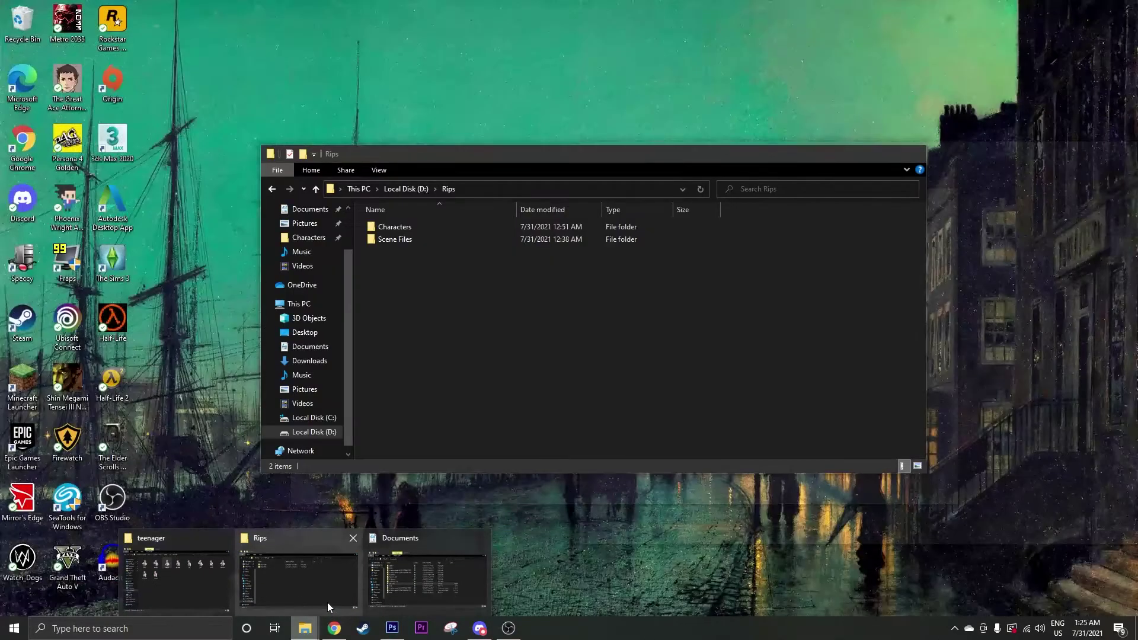
click(326, 598)
double_click(432, 226)
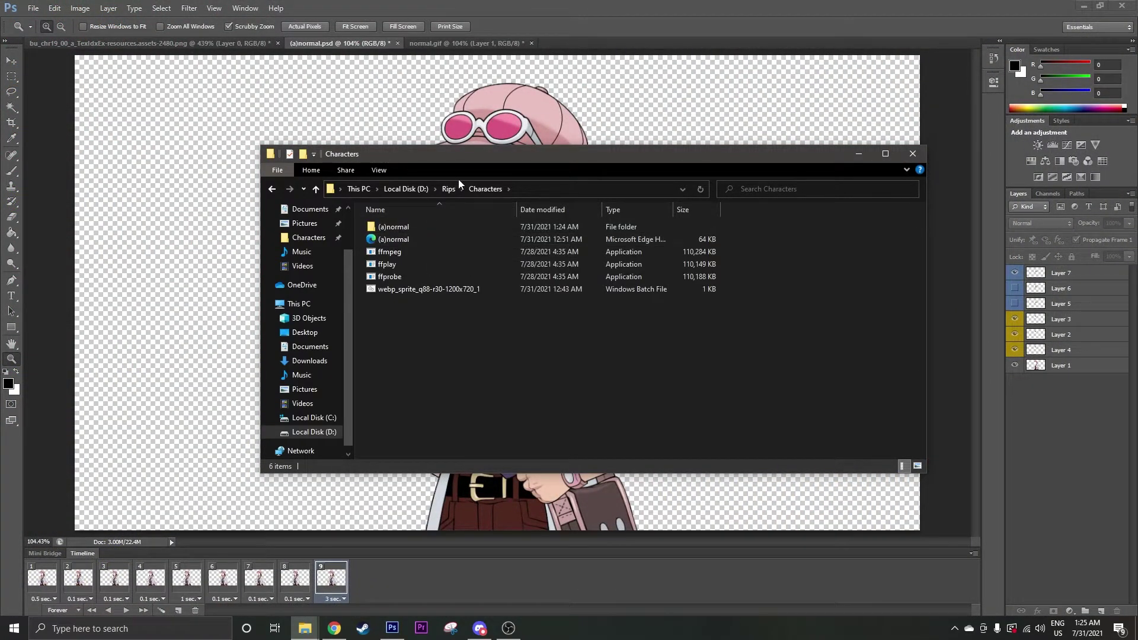
double_click(403, 229)
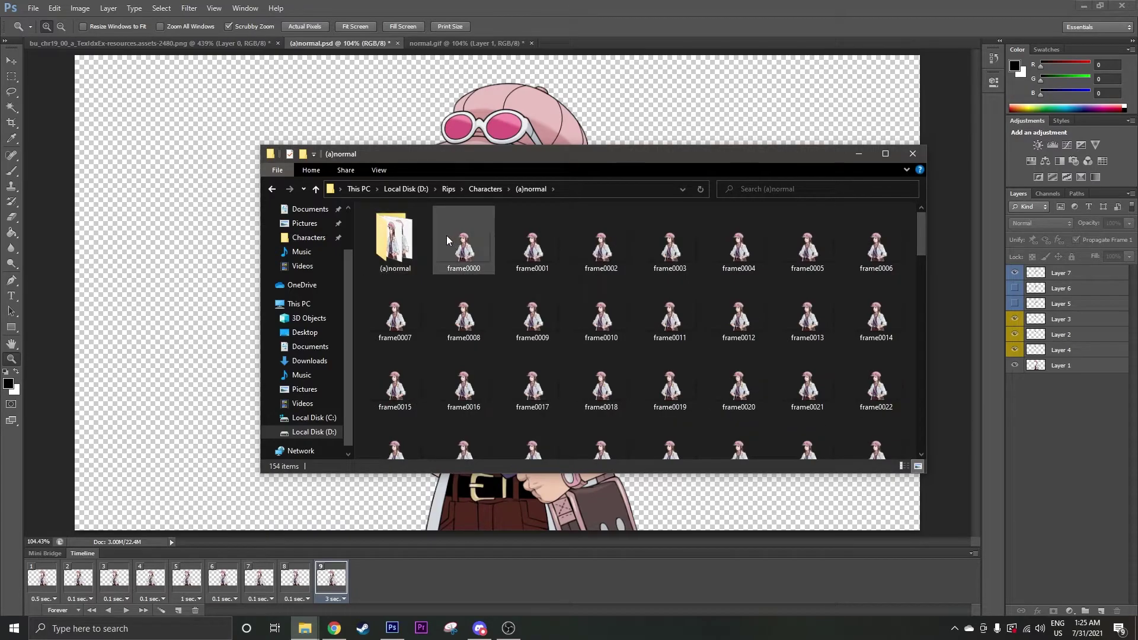
Delete the loose files frame0000 through frame0152 from the outer (a)normal folder, keeping its nested (a)normal subfolder
scroll(446, 236, down, 15)
scroll(447, 236, up, 15)
click(473, 260)
scroll(476, 255, down, 15)
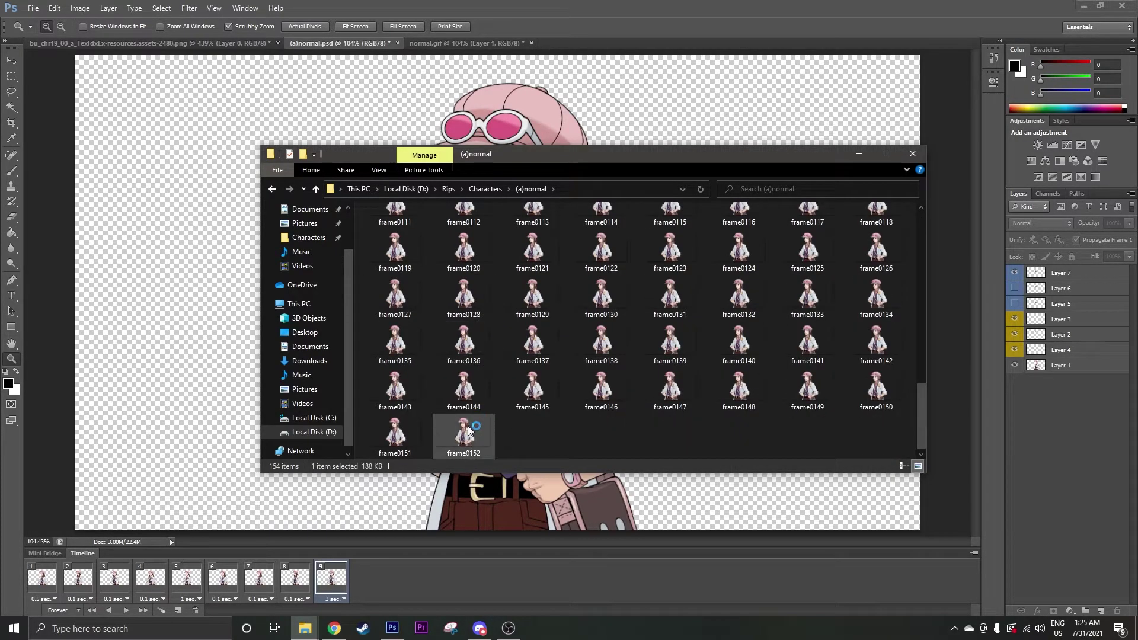
shift+click(468, 430)
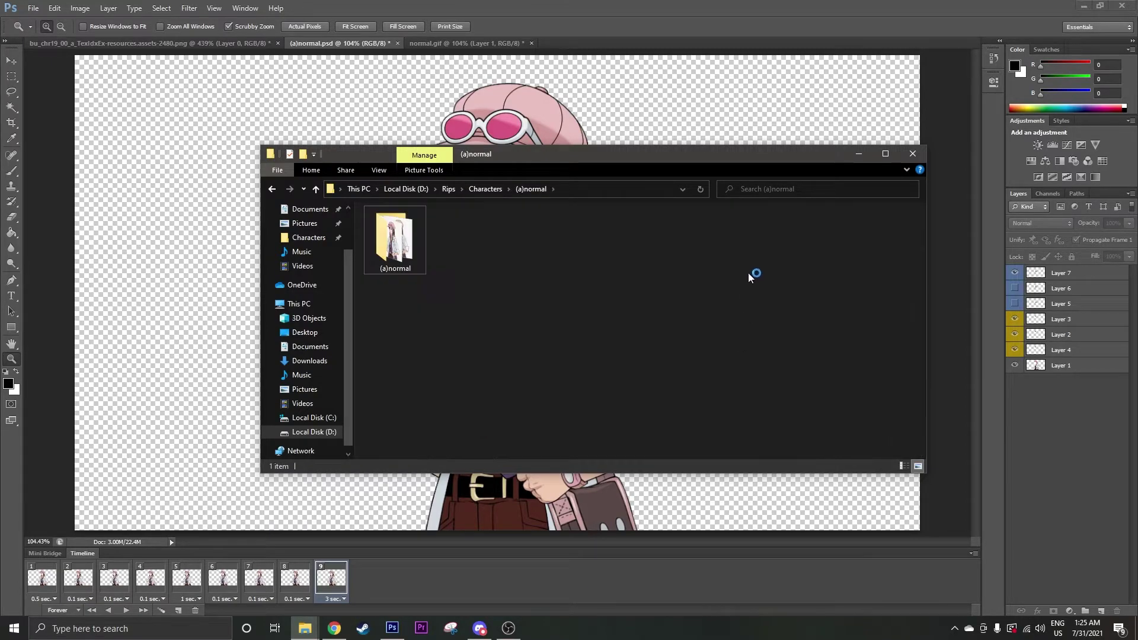
Check the frames in the nested (a)normal folder, go back to Characters and delete the old (a)normal WebP file
double_click(368, 222)
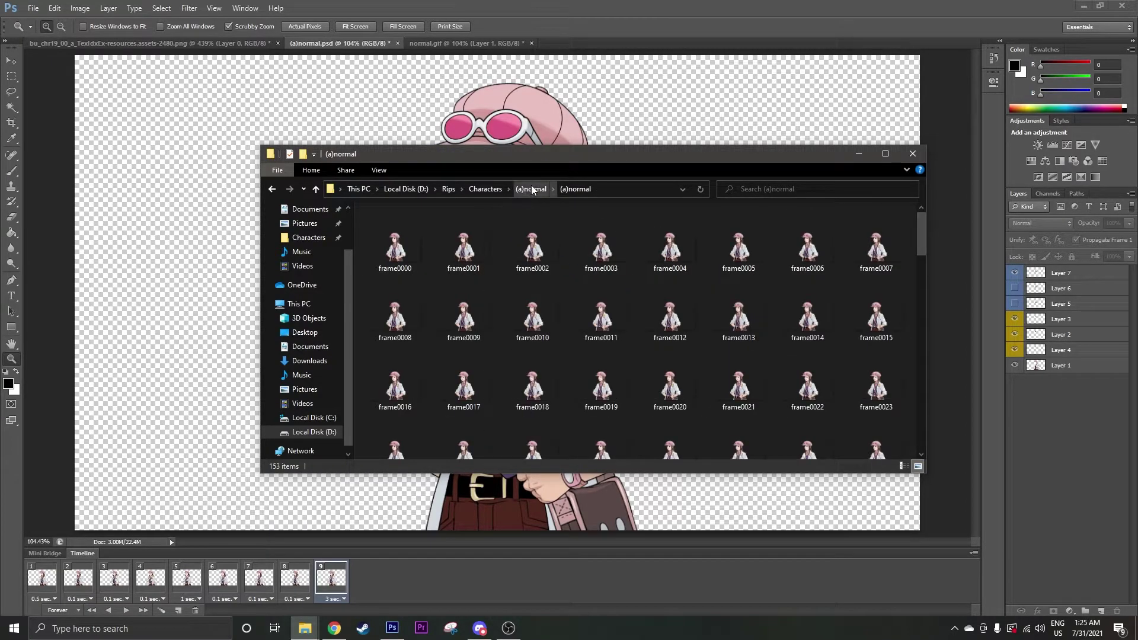
click(495, 190)
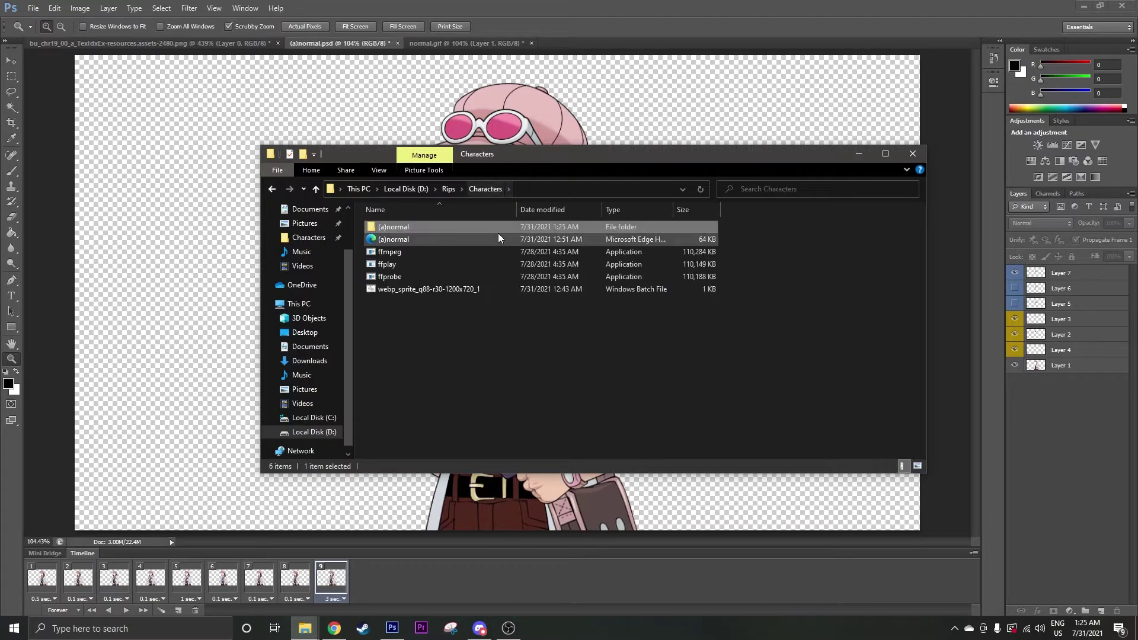
click(490, 239)
key(Delete)
click(489, 243)
click(547, 309)
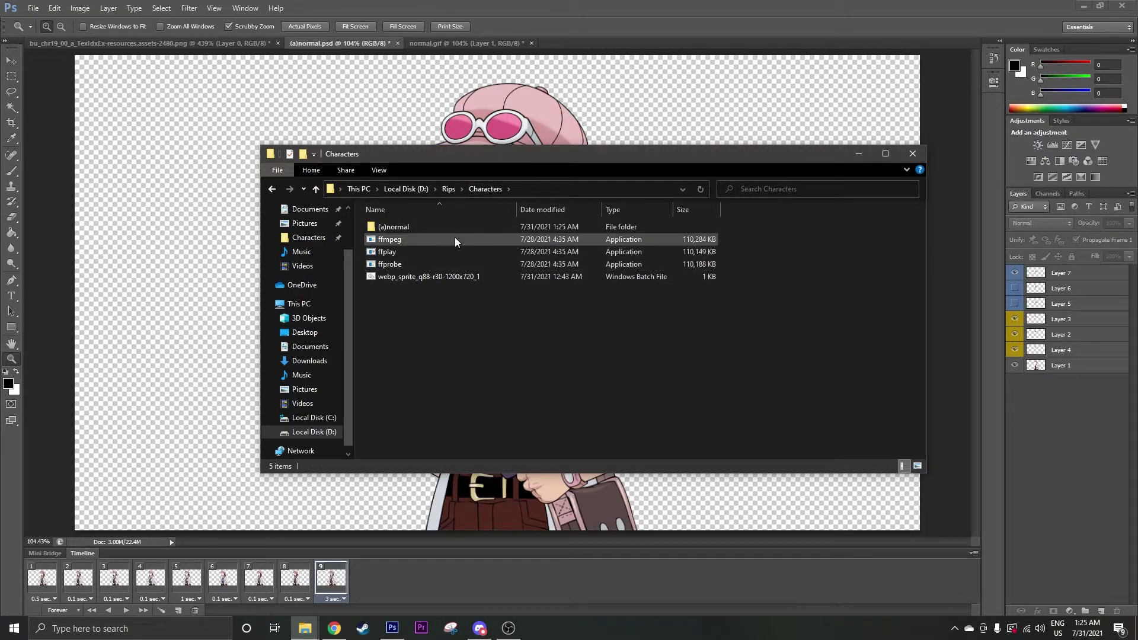
Rename the outer (a)normal folder in Characters as Ema
click(427, 229)
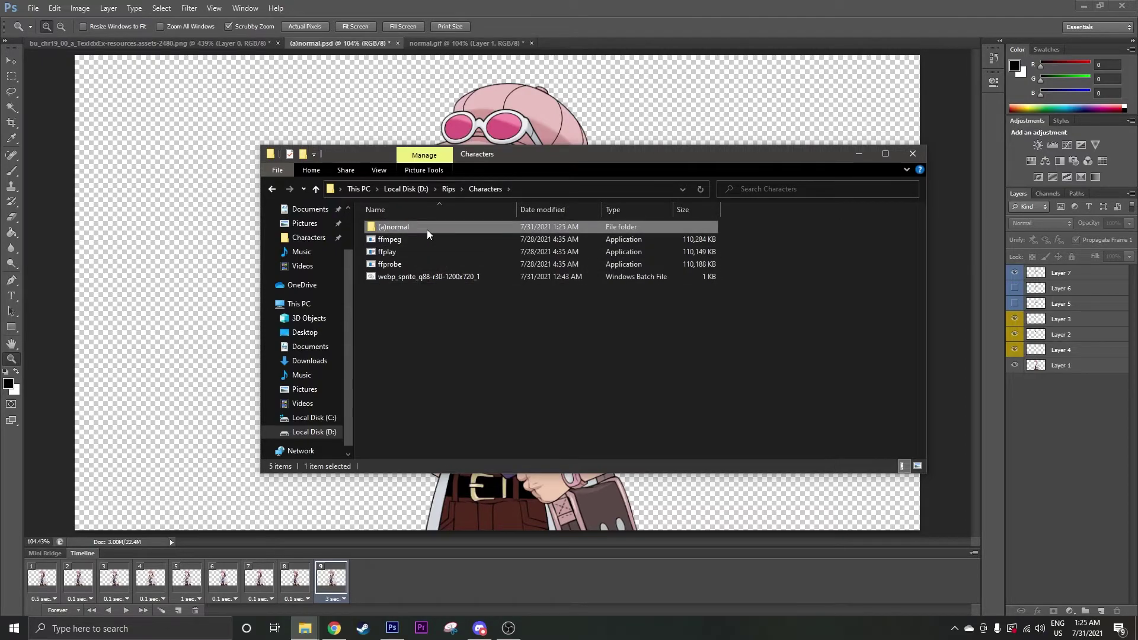
right_click(427, 230)
click(469, 458)
text(E)
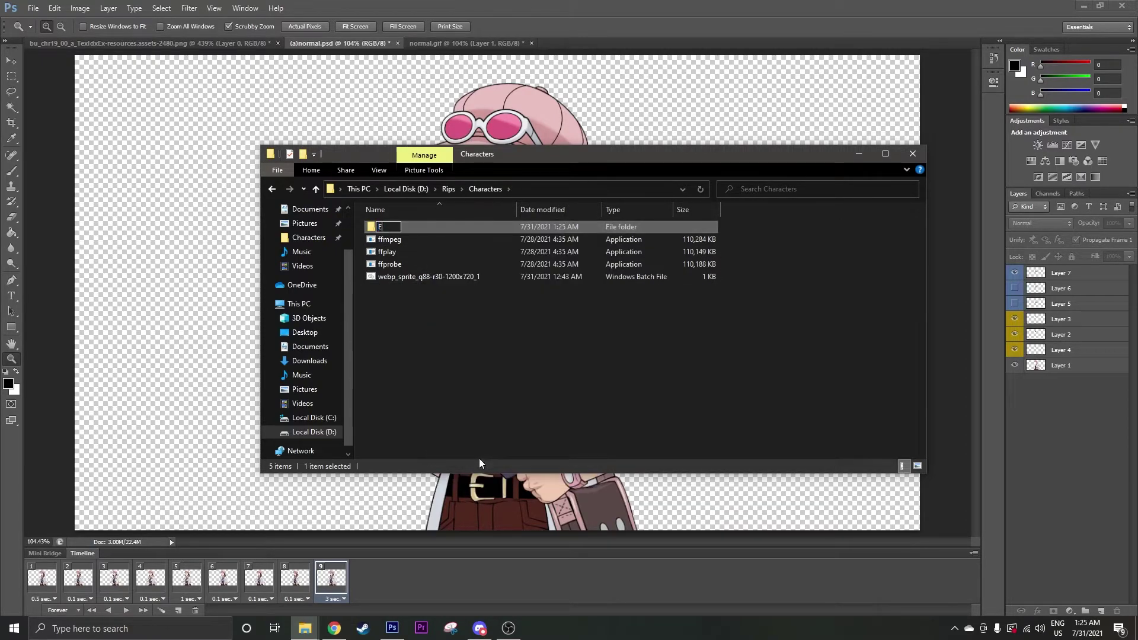
text(lla)
key(Return)
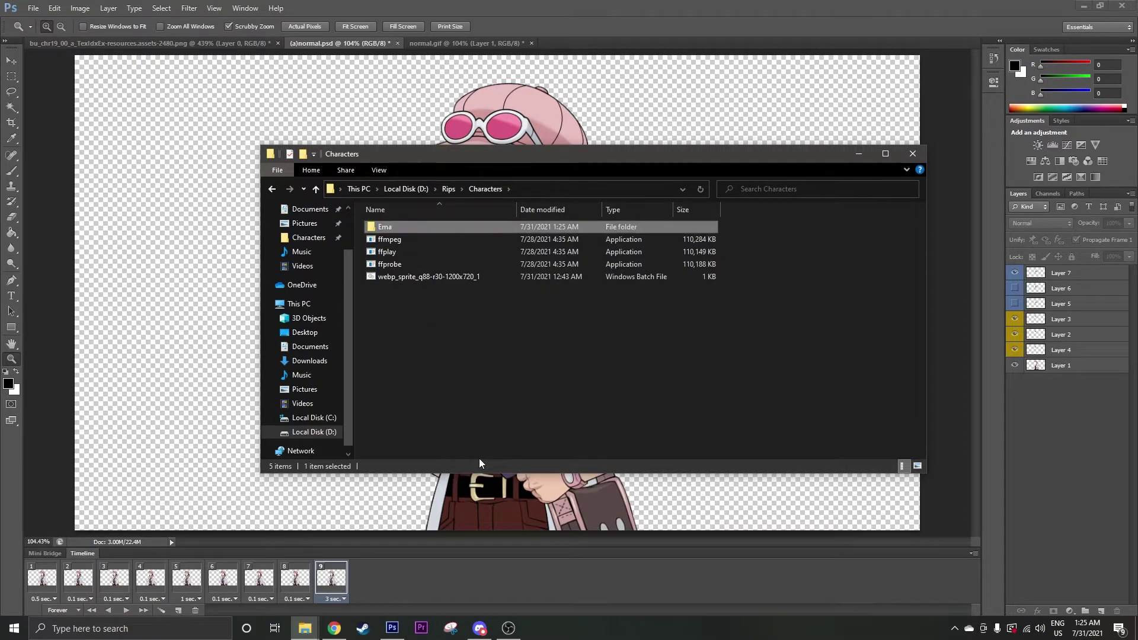
Inspect the Ema folder and its nested (a)normal folder, returning to the Characters folder
double_click(389, 225)
click(486, 189)
click(683, 241)
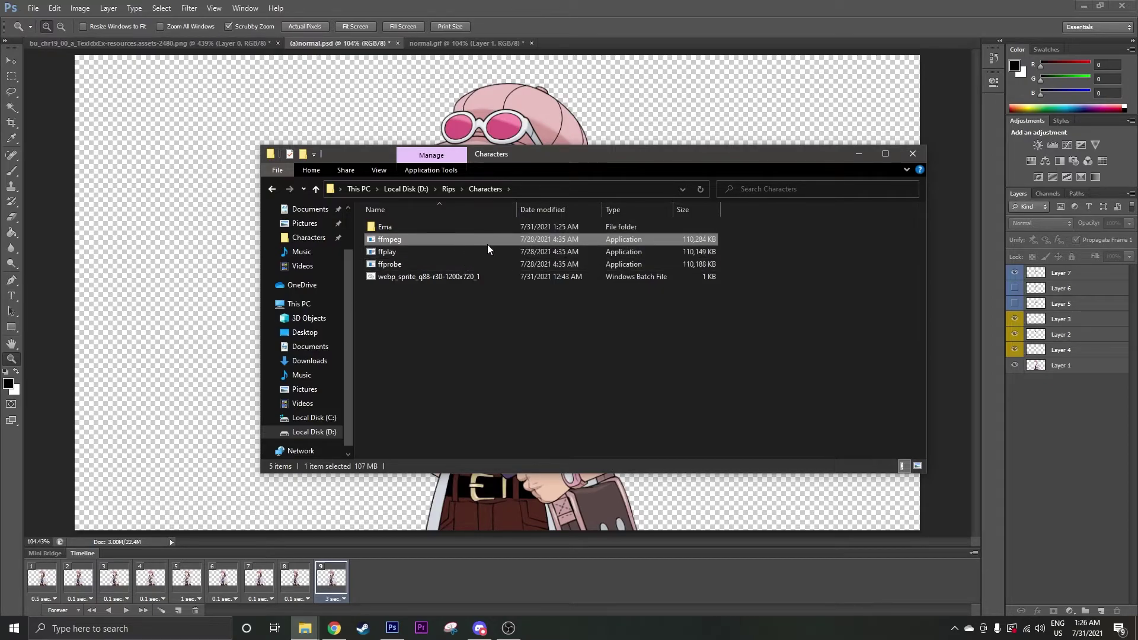
double_click(464, 228)
double_click(425, 230)
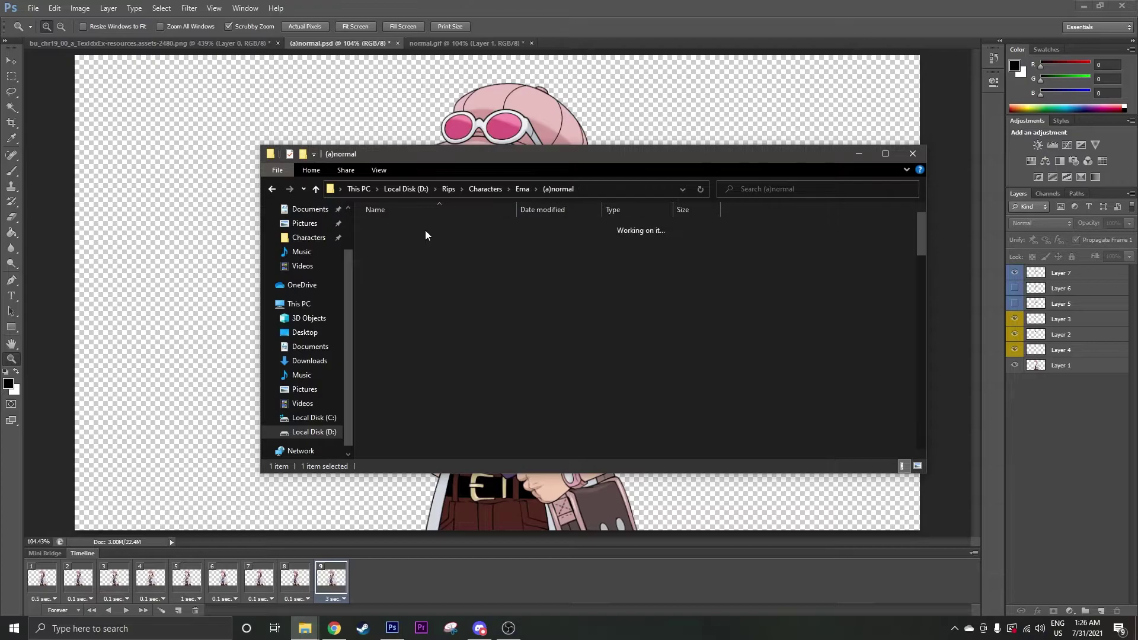
click(519, 190)
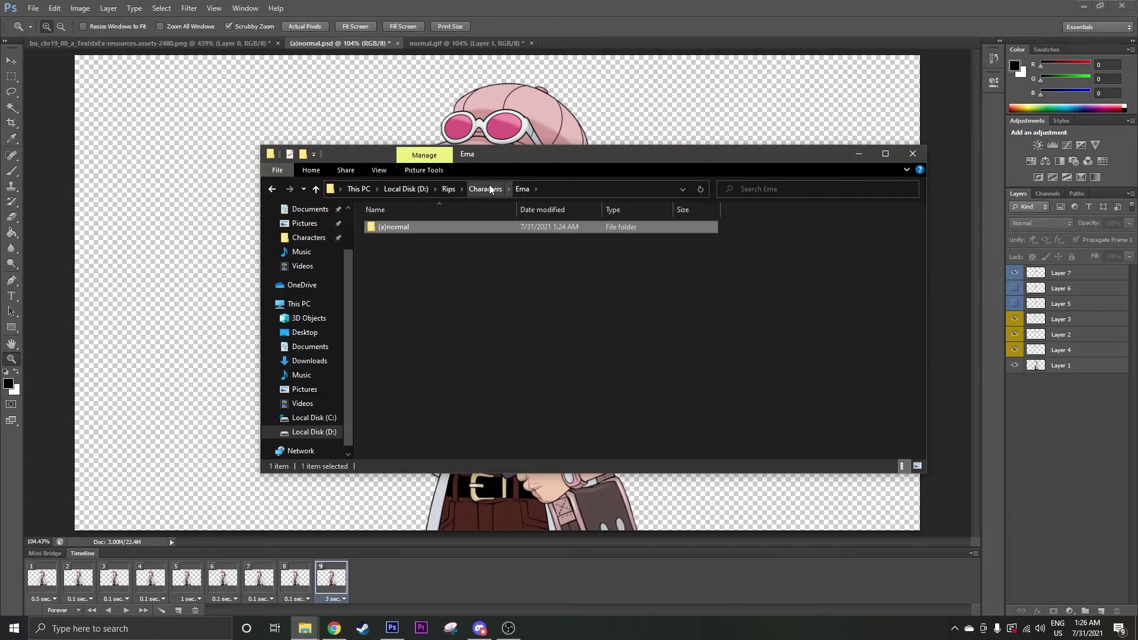
click(486, 189)
Move ffmpeg, ffplay, ffprobe and the webp_sprite_q88-r30-1200x720_1 batch file from Characters into the Ema folder
click(463, 237)
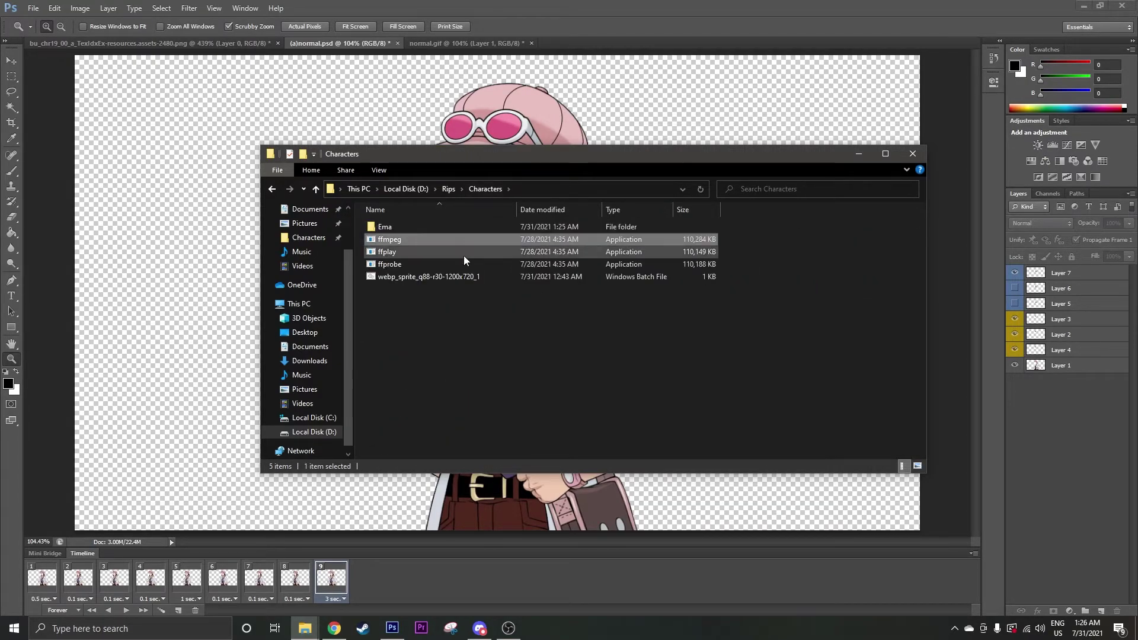
click(458, 276)
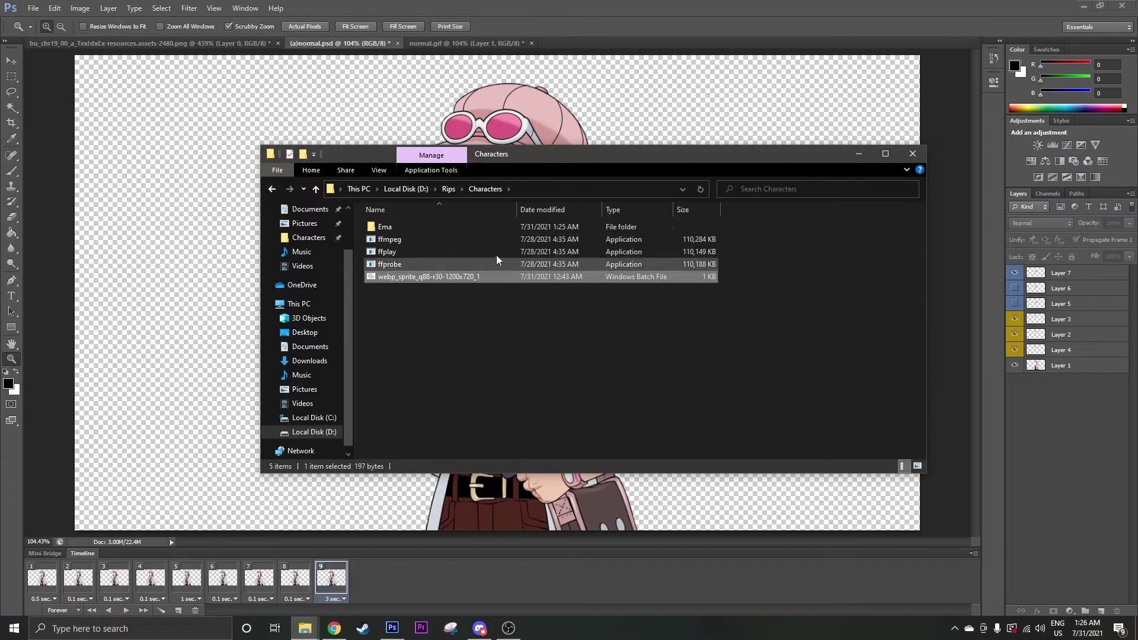
shift+click(444, 240)
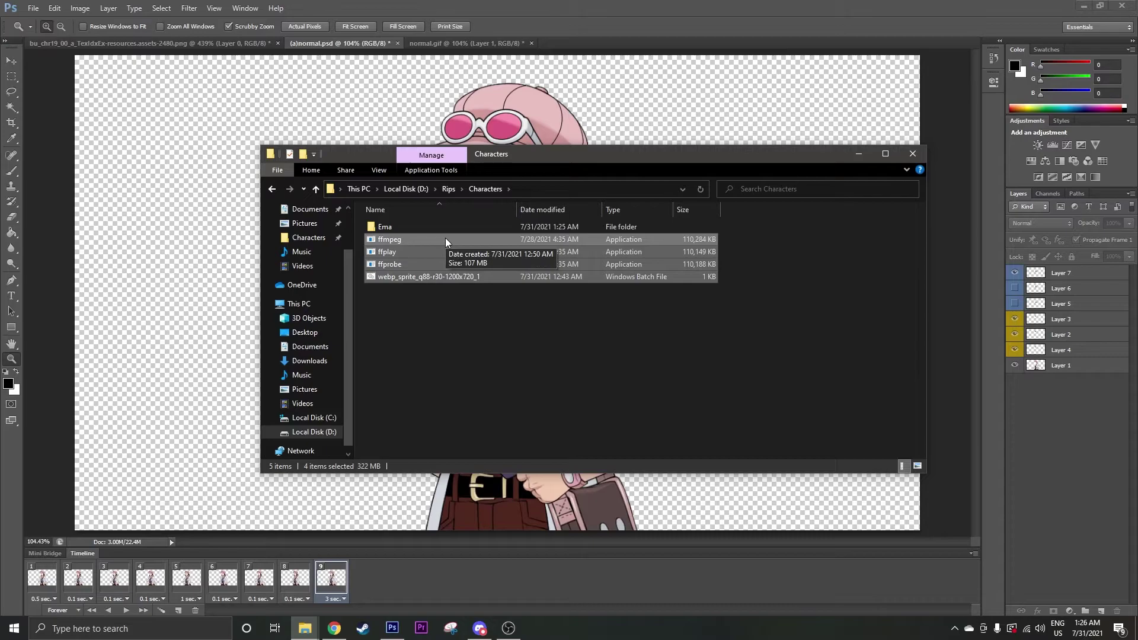
click(462, 297)
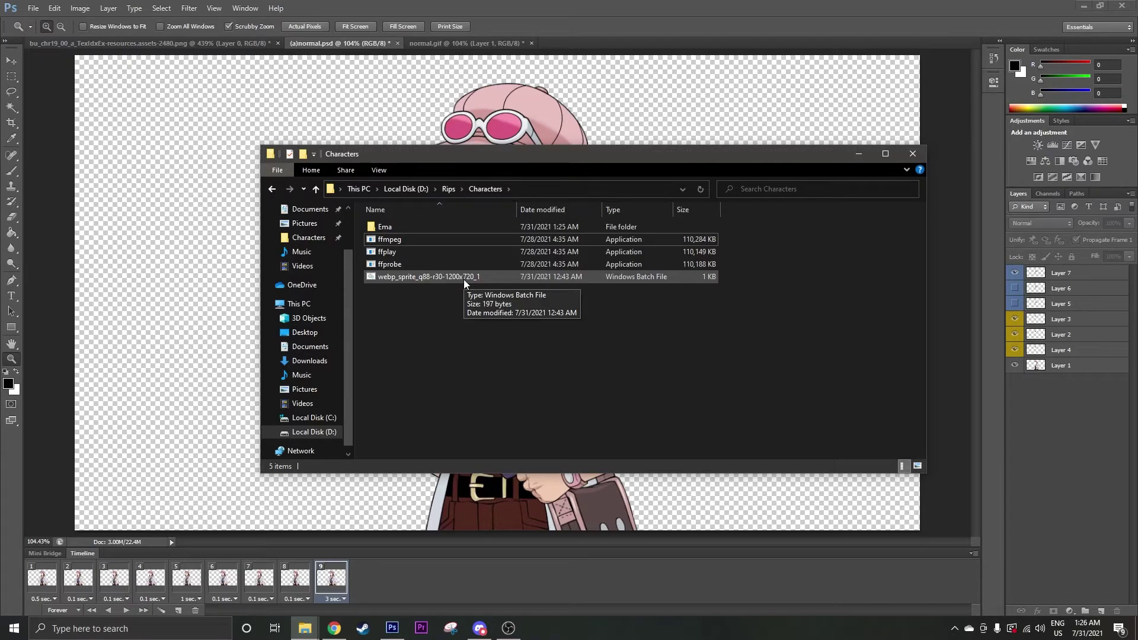
drag(460, 293, 439, 227)
Open the Ema folder and run the webp_sprite_q88-r30-1200x720_1 batch file through its pause to convert the frames
double_click(439, 228)
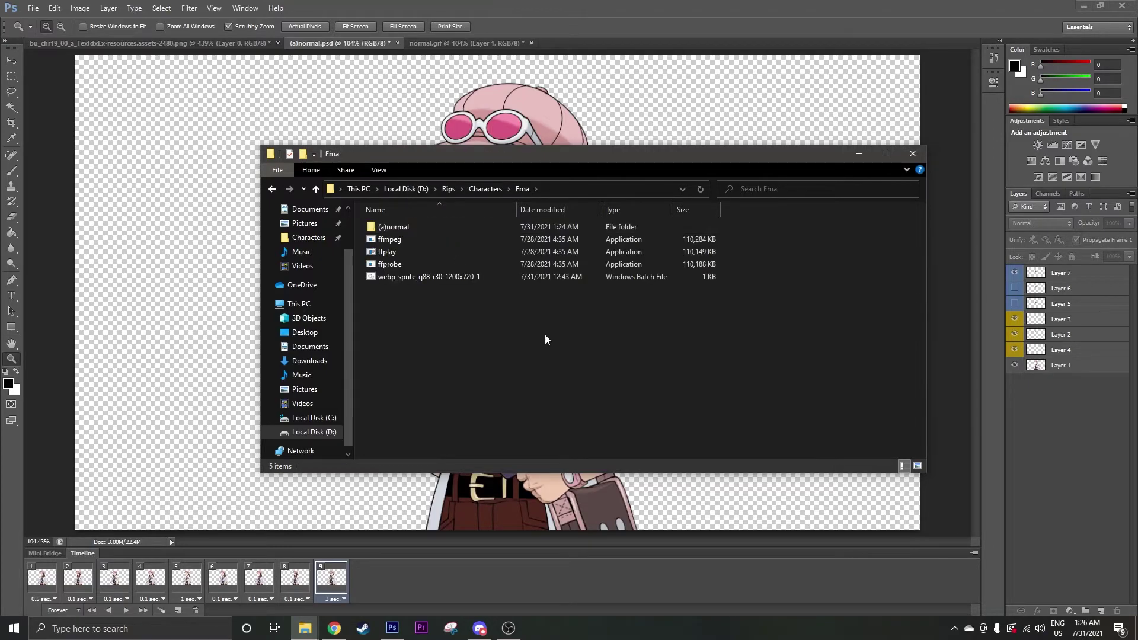
double_click(464, 279)
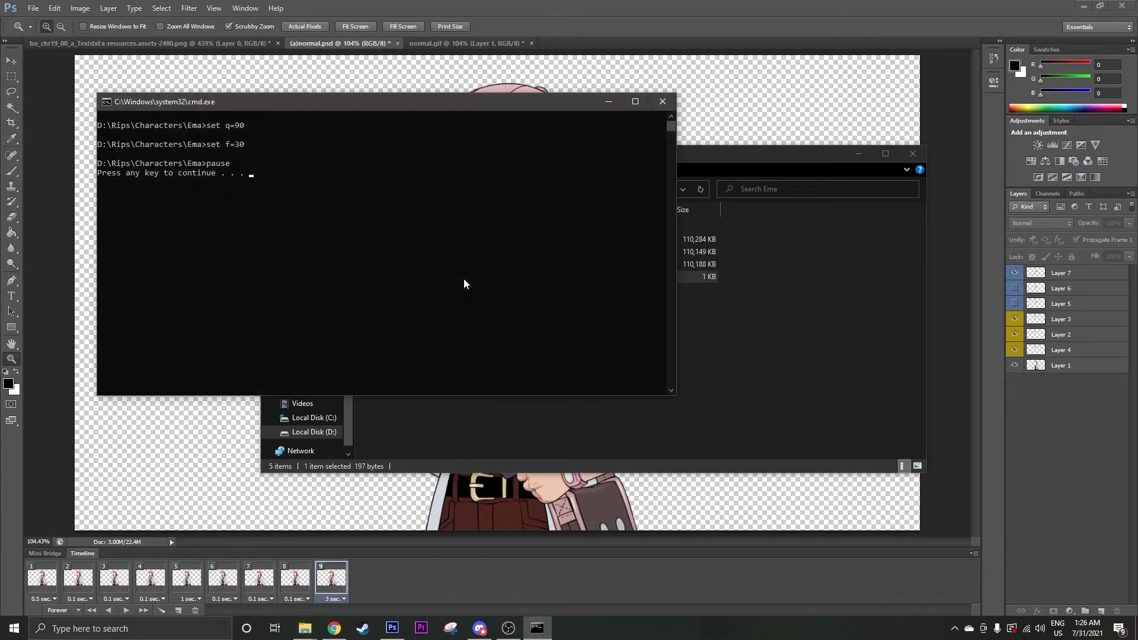
key(Return)
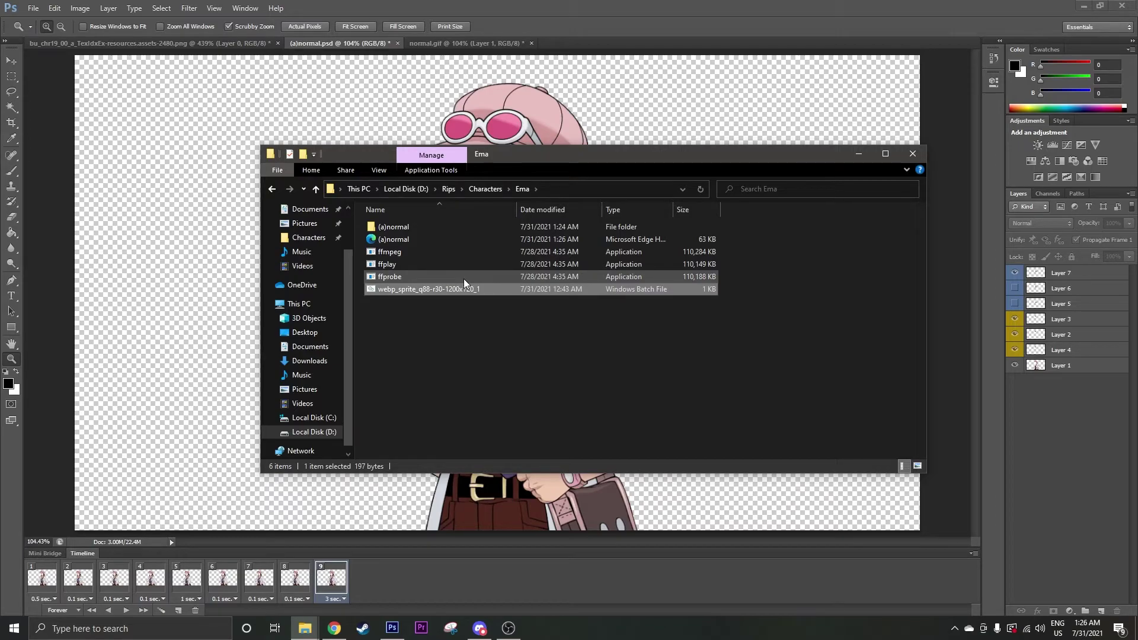
Set Google Chrome as the default app for WebP files through the properties of the generated (a)normal file
click(498, 239)
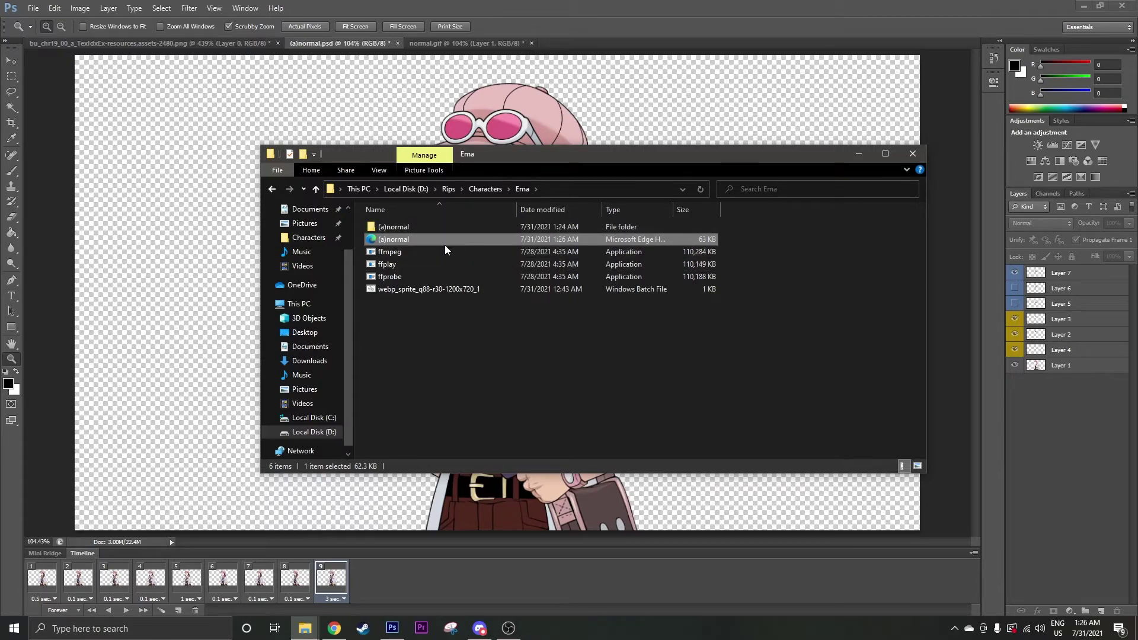
right_click(381, 242)
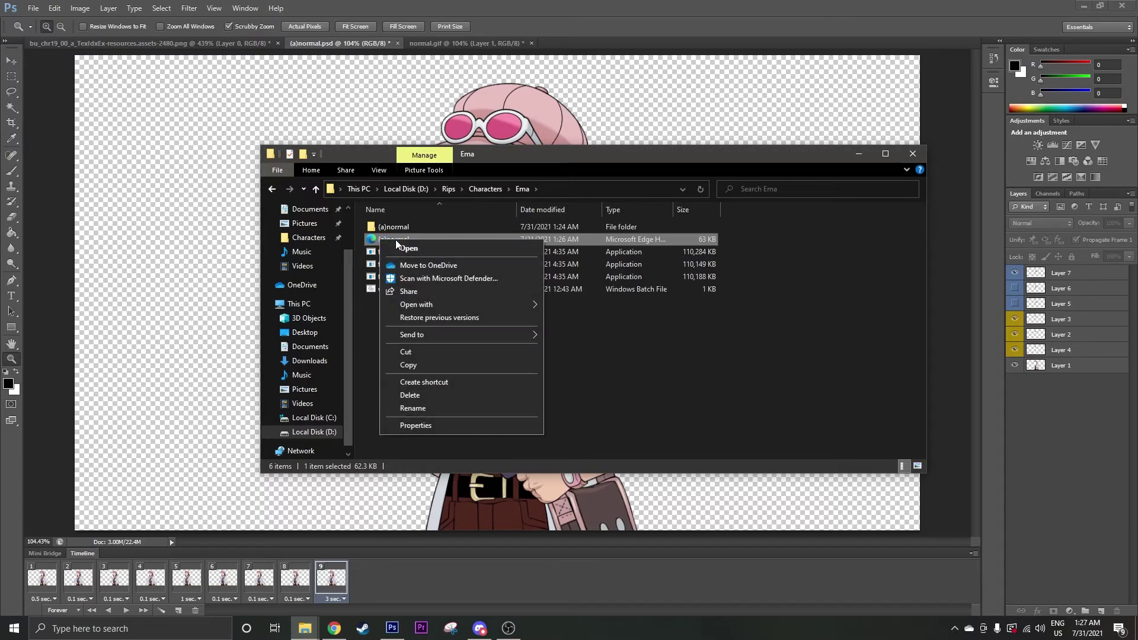
click(420, 425)
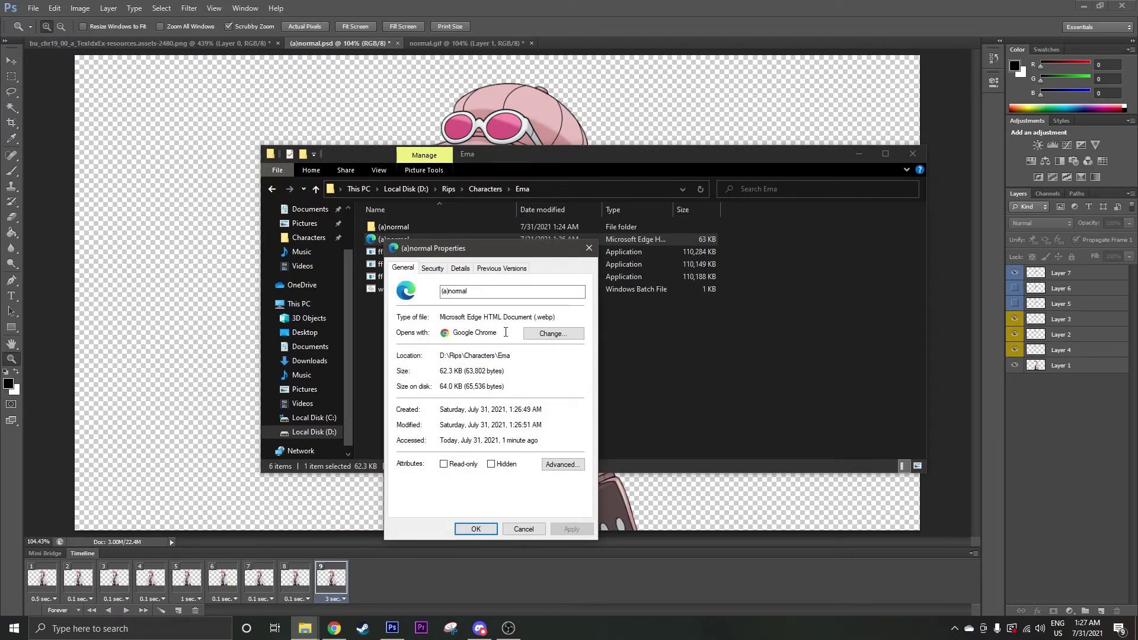
click(552, 334)
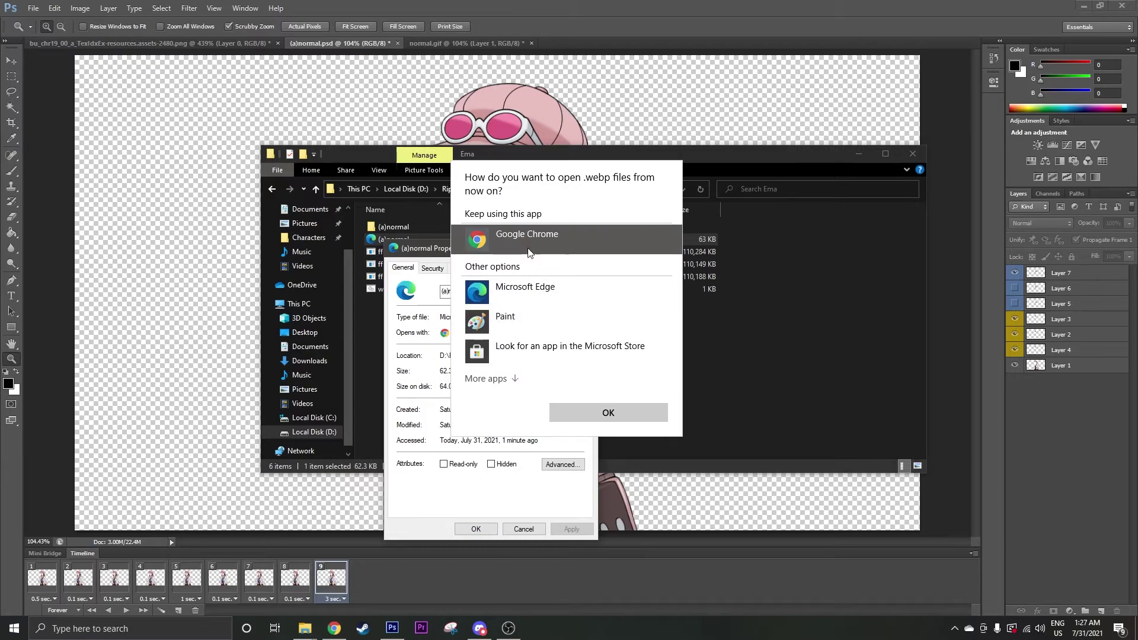
click(609, 412)
click(571, 529)
click(475, 529)
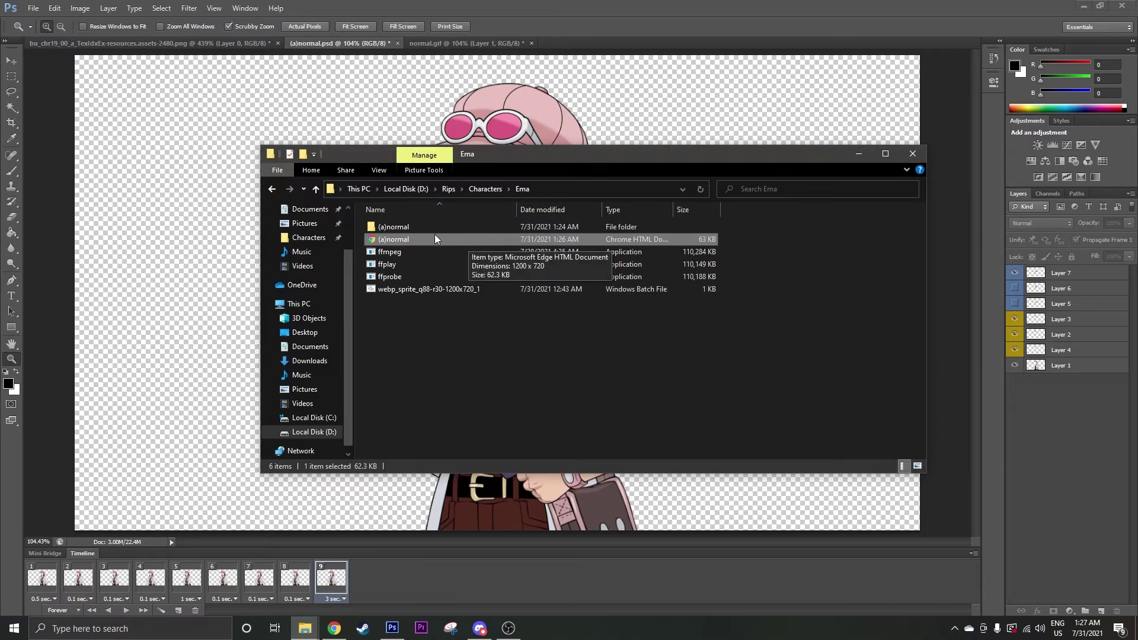
View the (a)normal.webp animation in Google Chrome and return to Photoshop
double_click(402, 241)
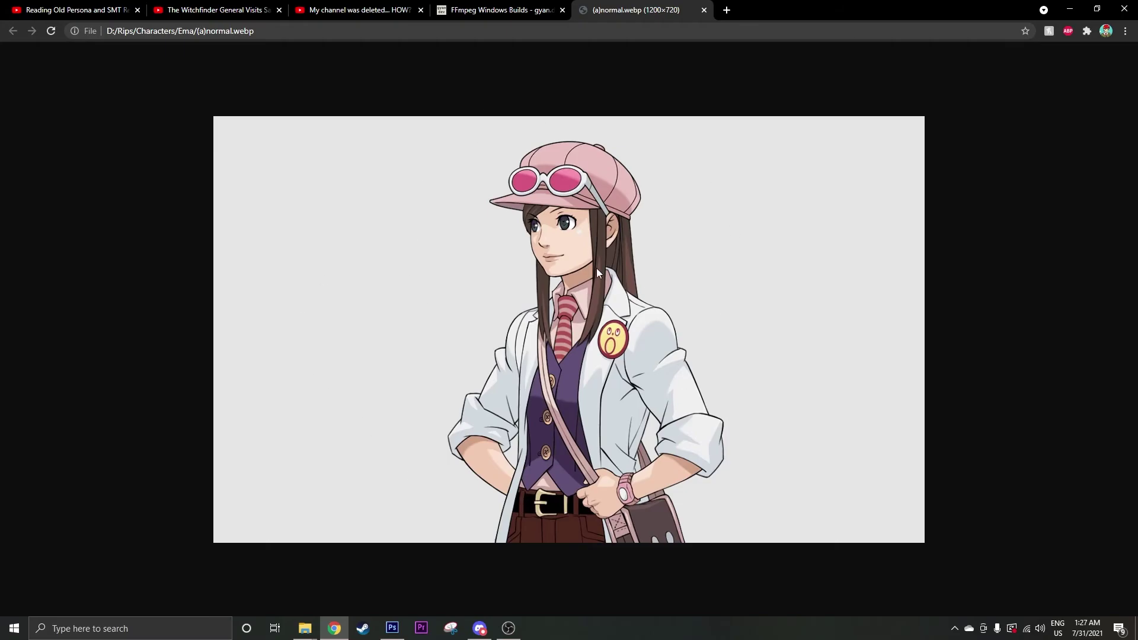
key(alt+Tab)
click(607, 19)
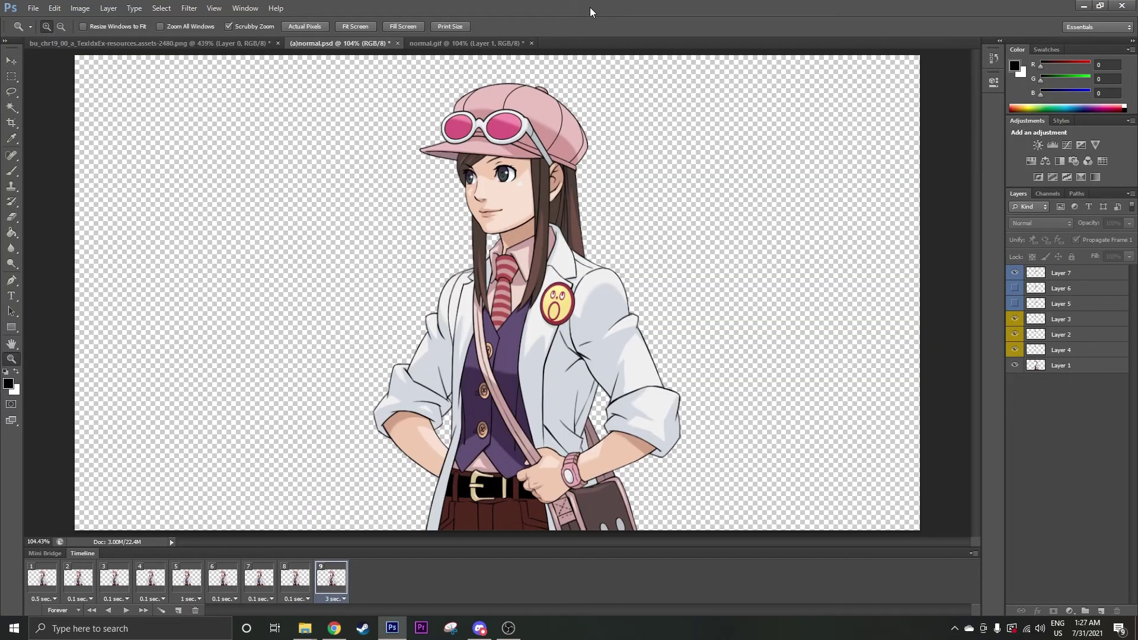